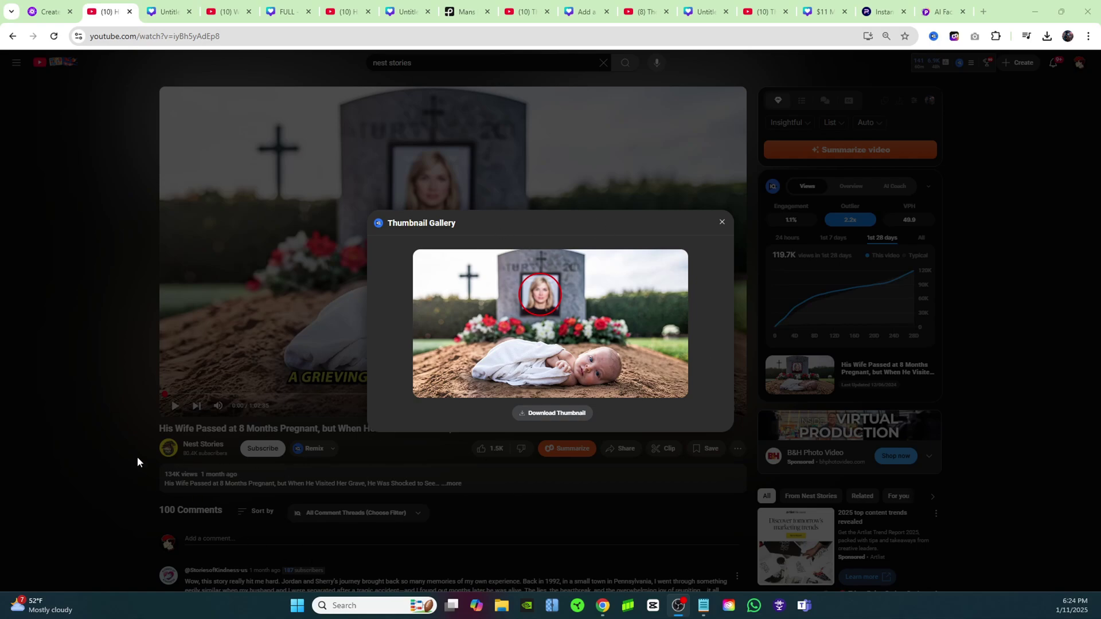
Step: Review the open YouTube reference thumbnails, including the patent documentary, CapCut laptop, Louis Vuitton and Nintendo examples
key(ctrl+4)
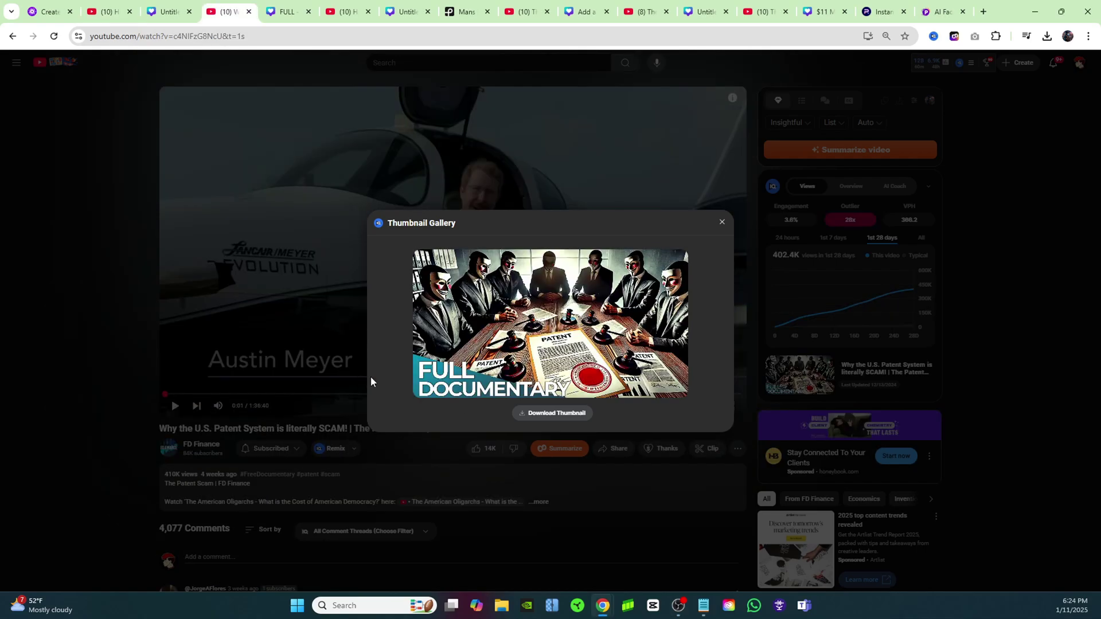
click(342, 14)
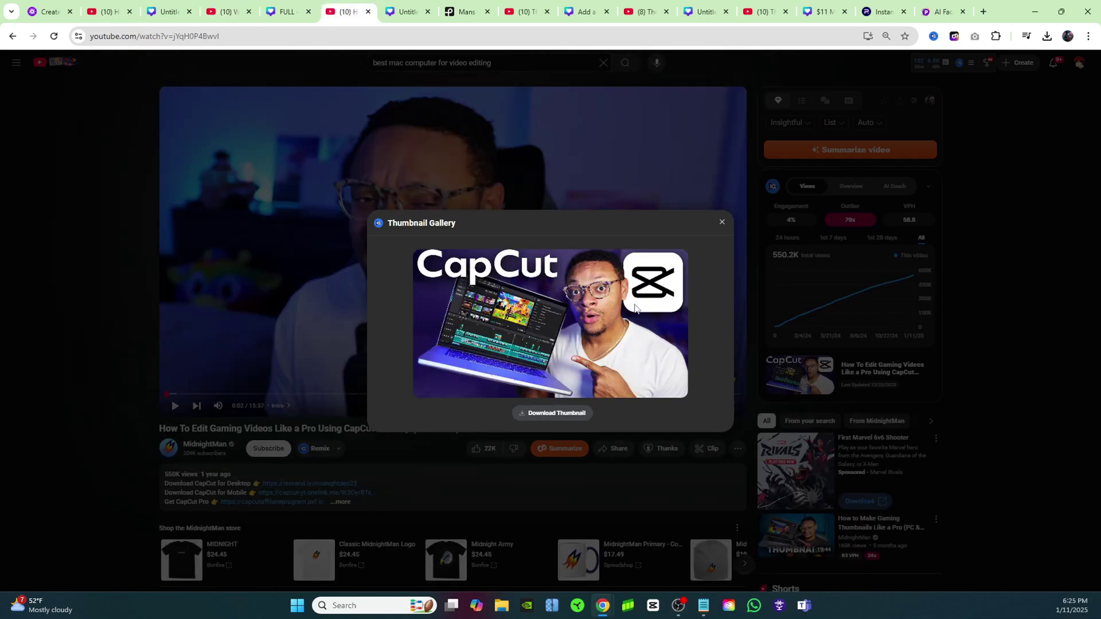
key(ctrl+Tab)
key(ctrl+Tab)
key(ctrl+Tab)
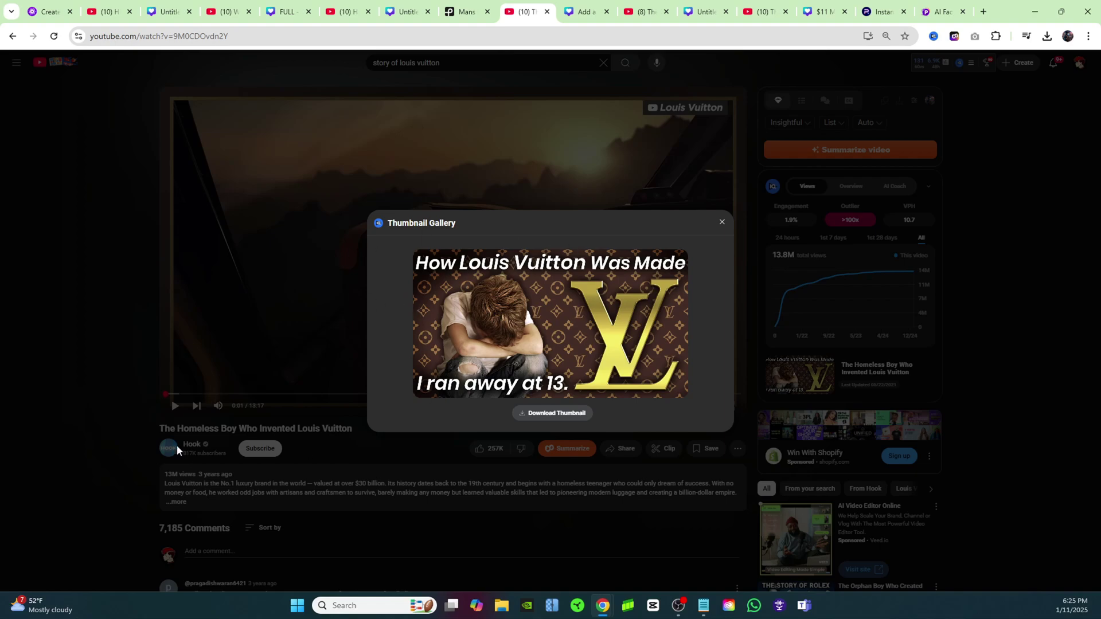
key(ctrl+Tab)
key(ctrl+Tab)
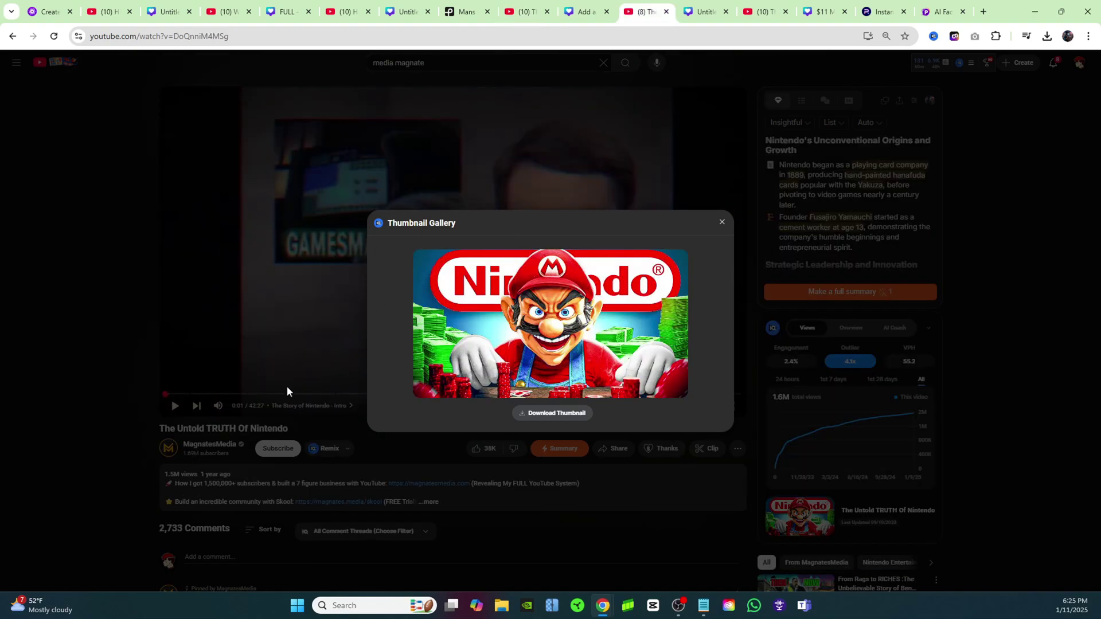
click(755, 14)
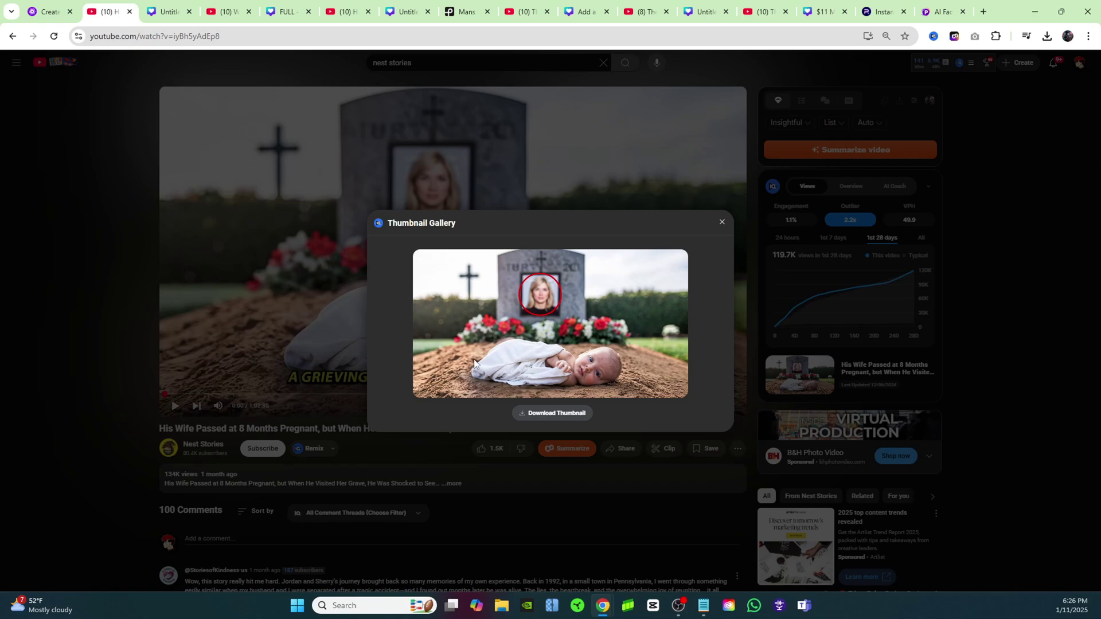
Step: Compare the generated baby-at-the-grave images in PicLumen with the Nest Stories reference thumbnail
key(ctrl+shift+Tab)
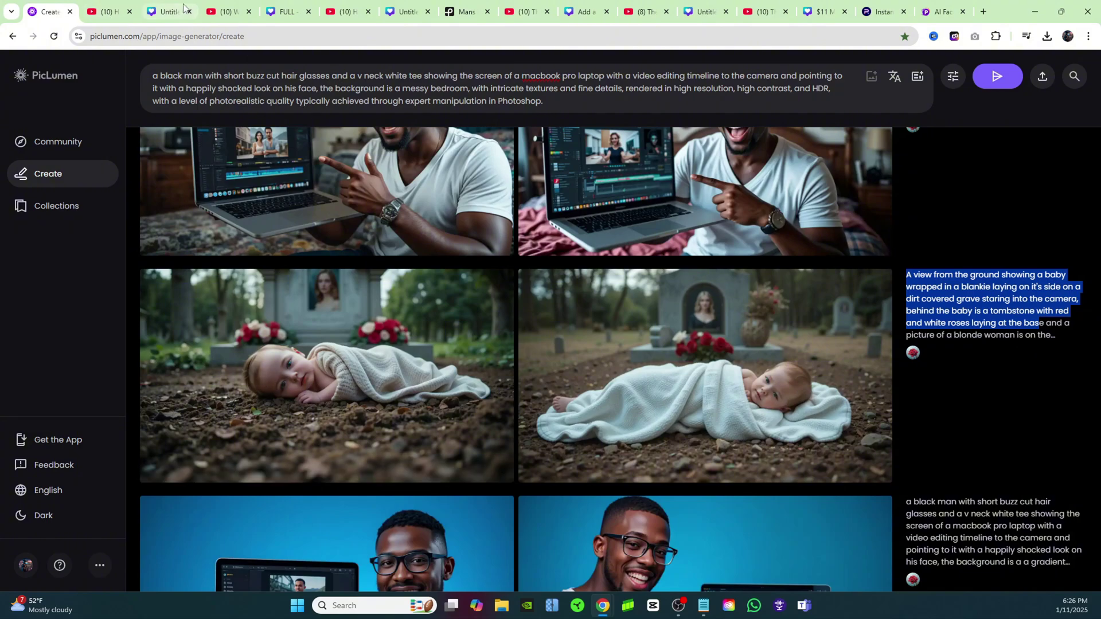
click(160, 14)
key(ctrl+shift+Tab)
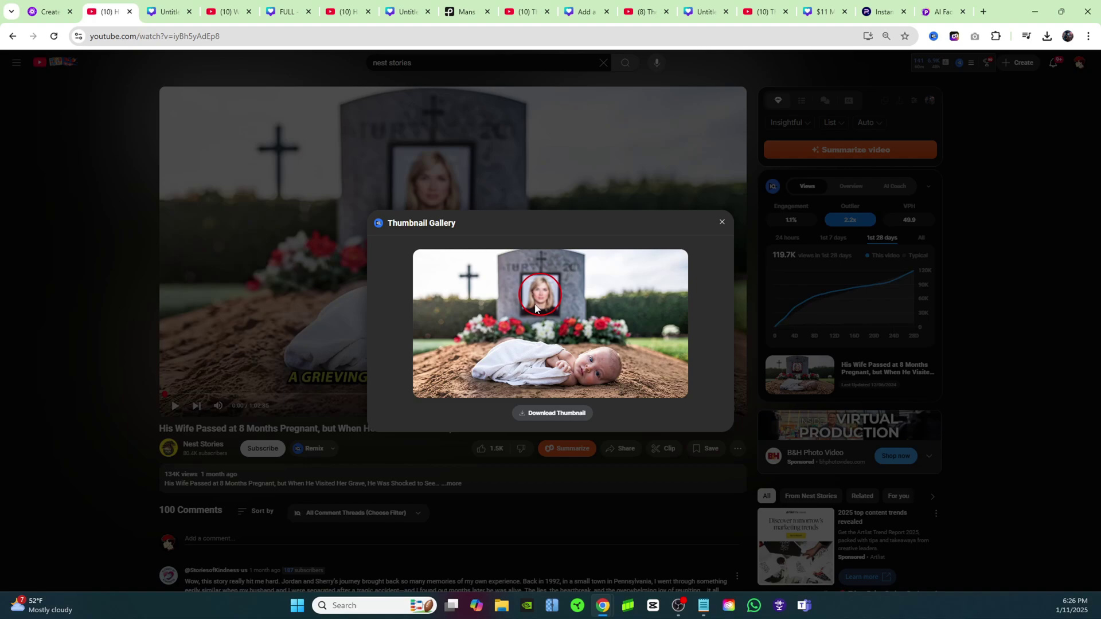
Step: In the Canva grave thumbnail, add a red circle outline around the woman's portrait on the tombstone
click(167, 13)
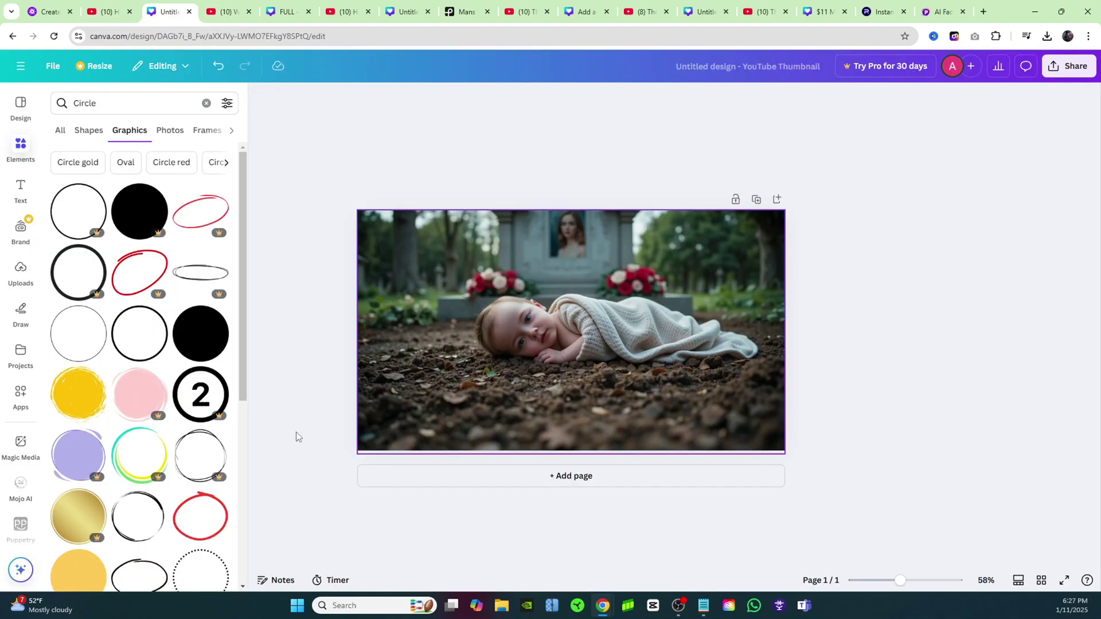
click(140, 333)
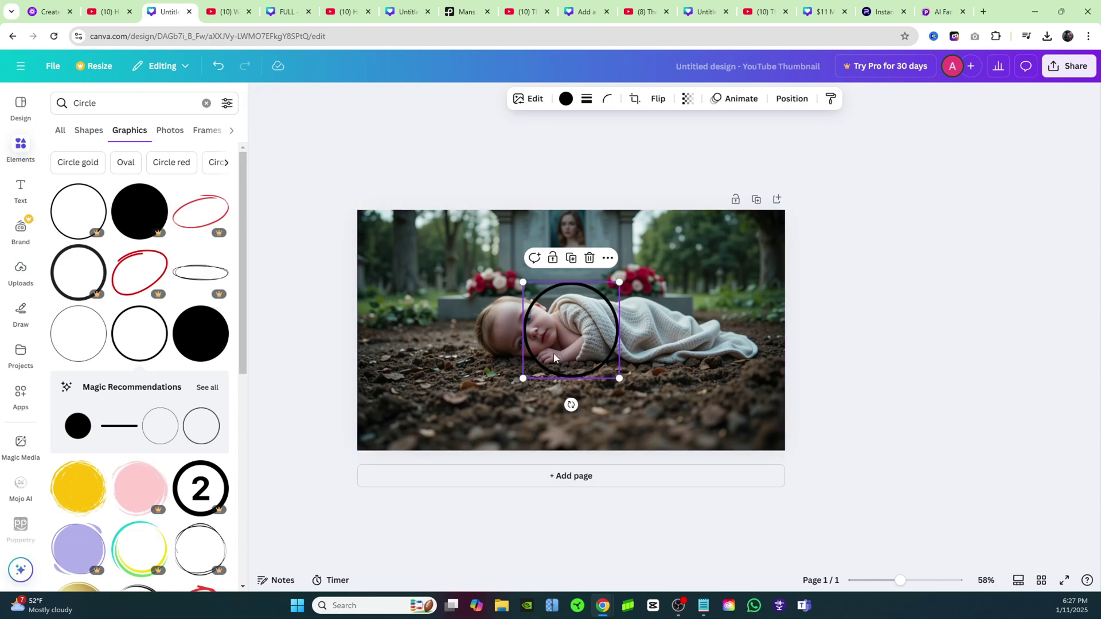
drag(554, 358, 555, 320)
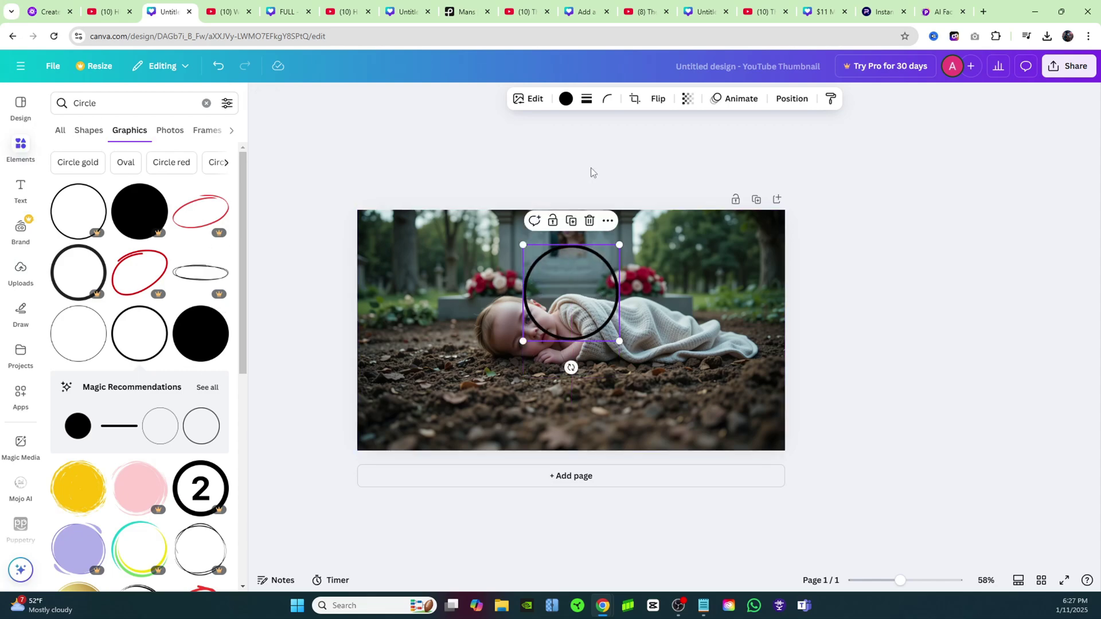
click(566, 98)
click(66, 435)
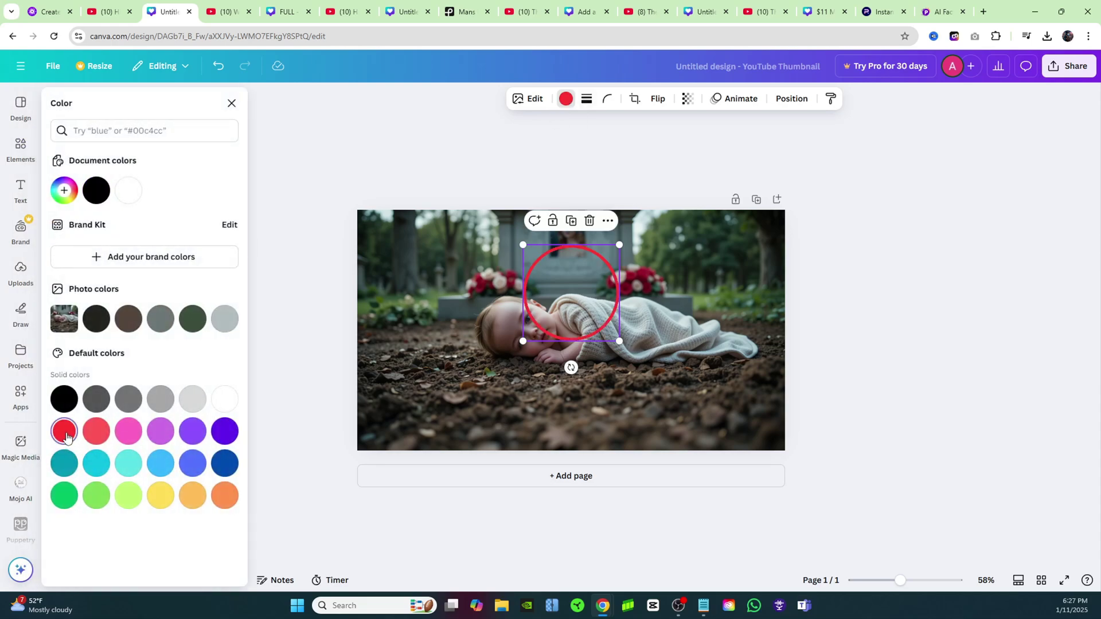
drag(581, 315, 556, 247)
click(927, 188)
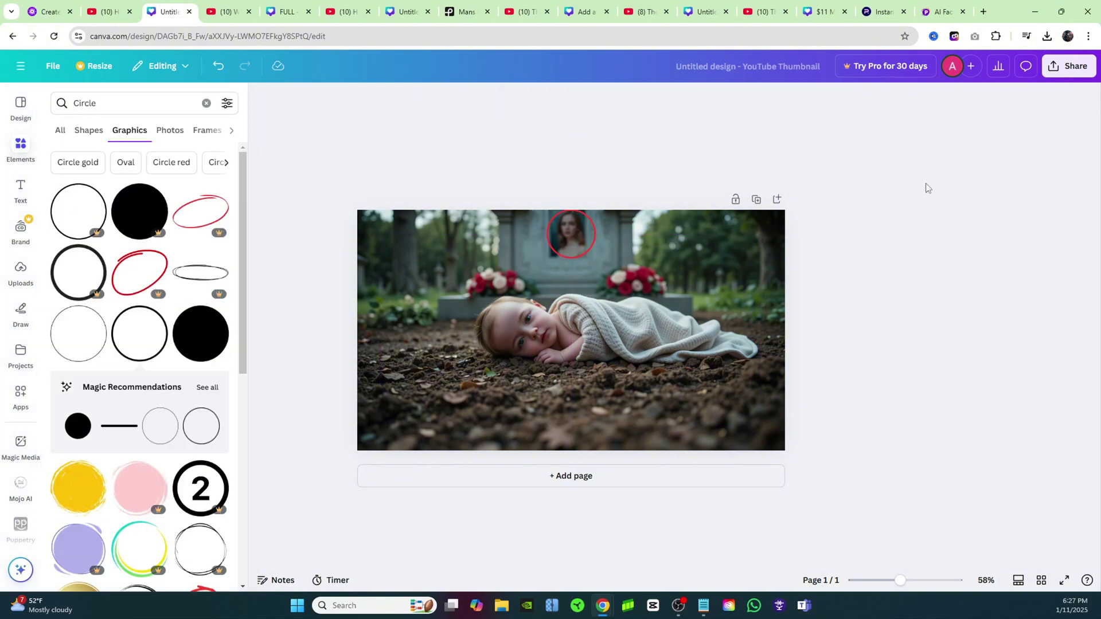
Step: Compare the grave reference thumbnail with the Canva design, and review the aspect ratio options in PicLumen
click(107, 13)
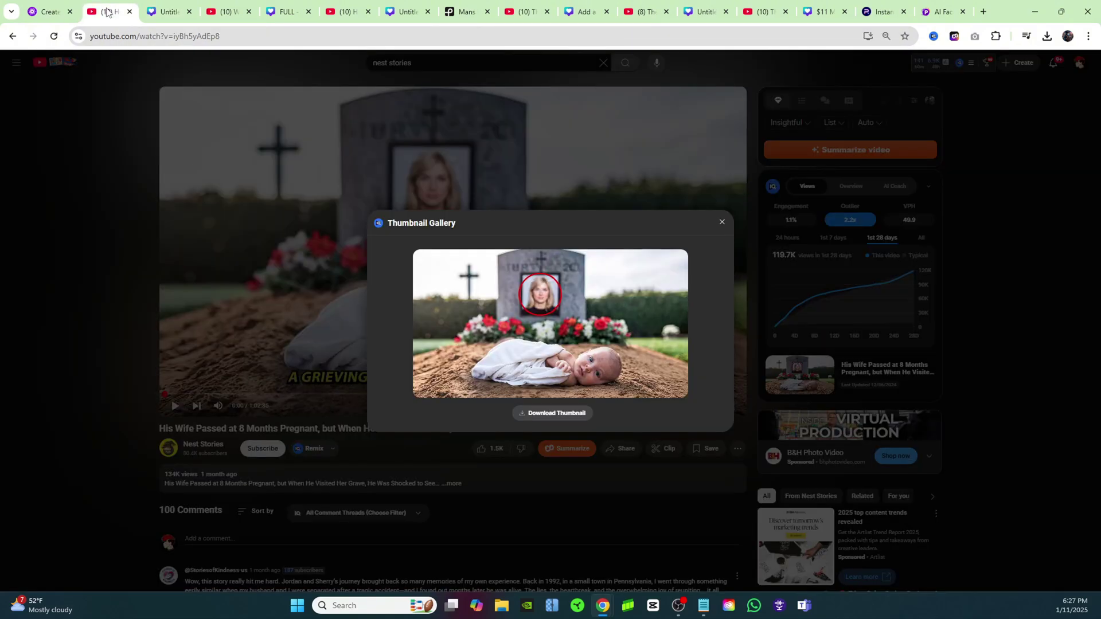
click(162, 15)
click(50, 12)
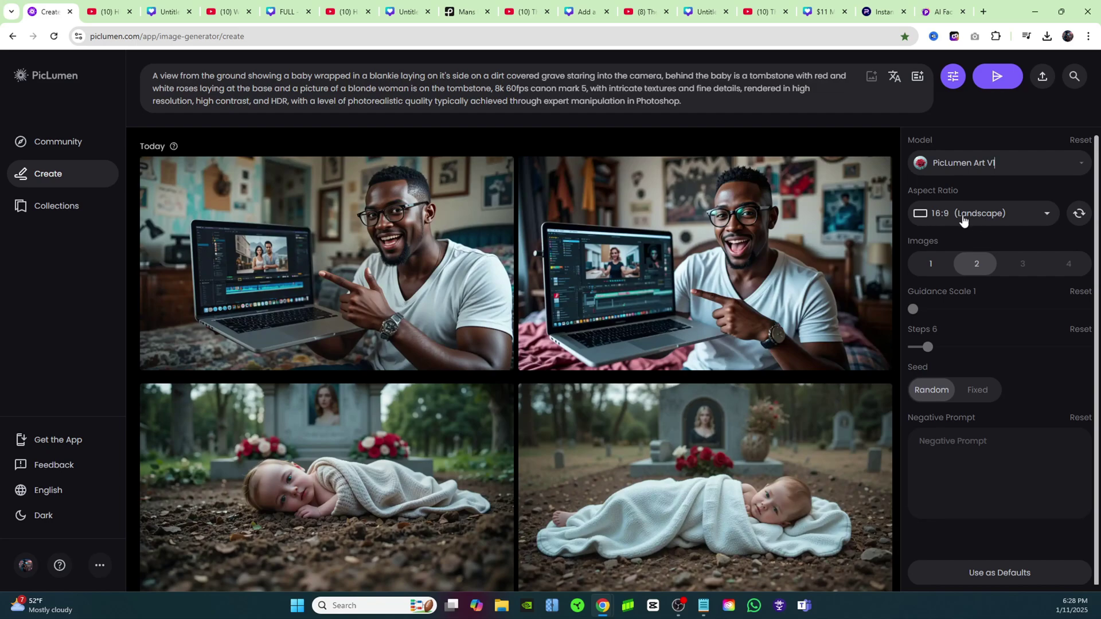
click(979, 216)
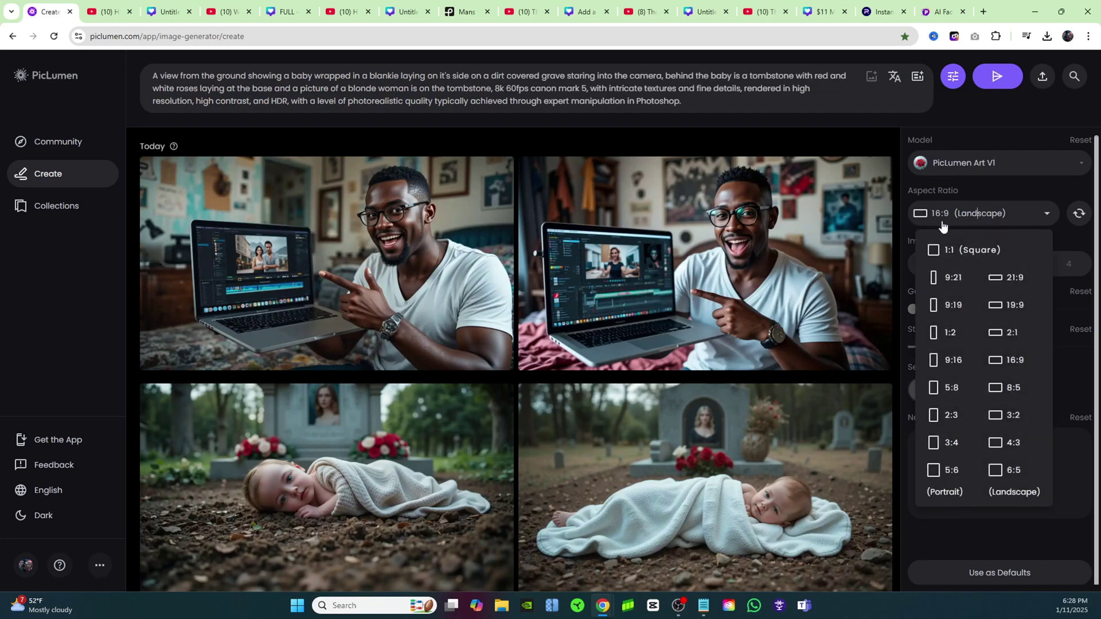
click(1009, 214)
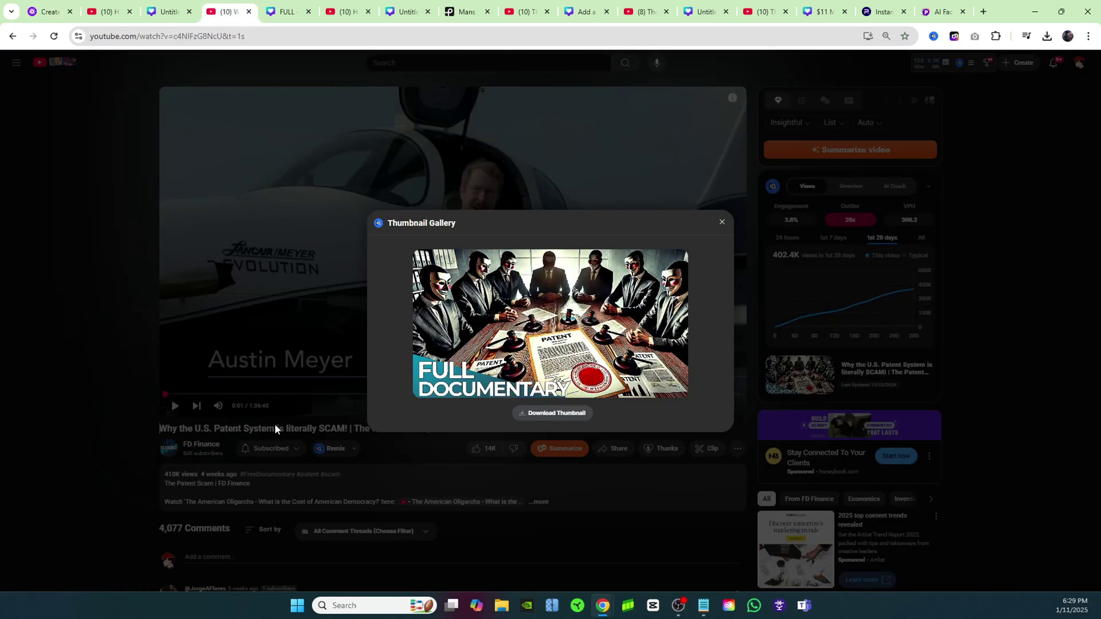
Step: Generate PicLumen images from a new prompt describing suited men in white bank robbers masks before the Bank of America with an American flag overlay
key(ctrl+1)
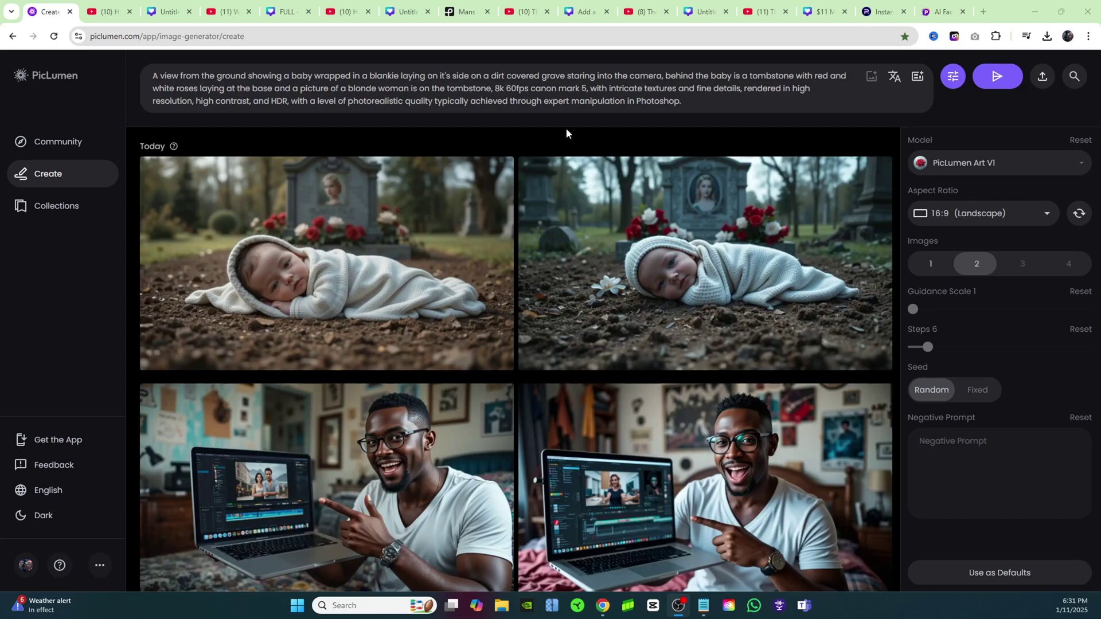
drag(683, 108, 0, 46)
right_click(264, 91)
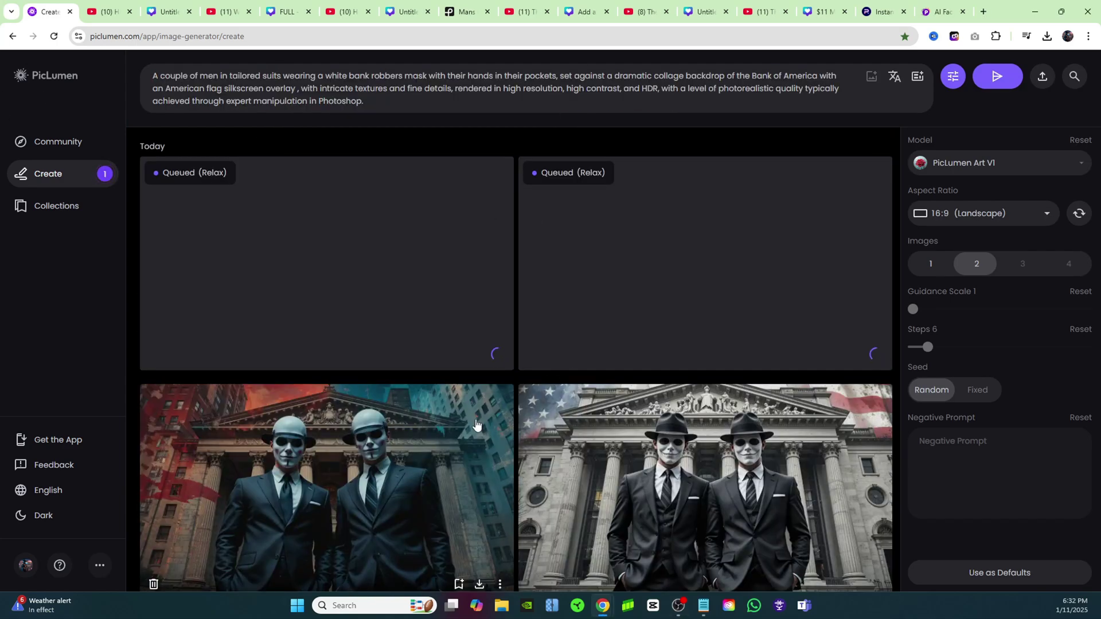
scroll(476, 424, down, 4)
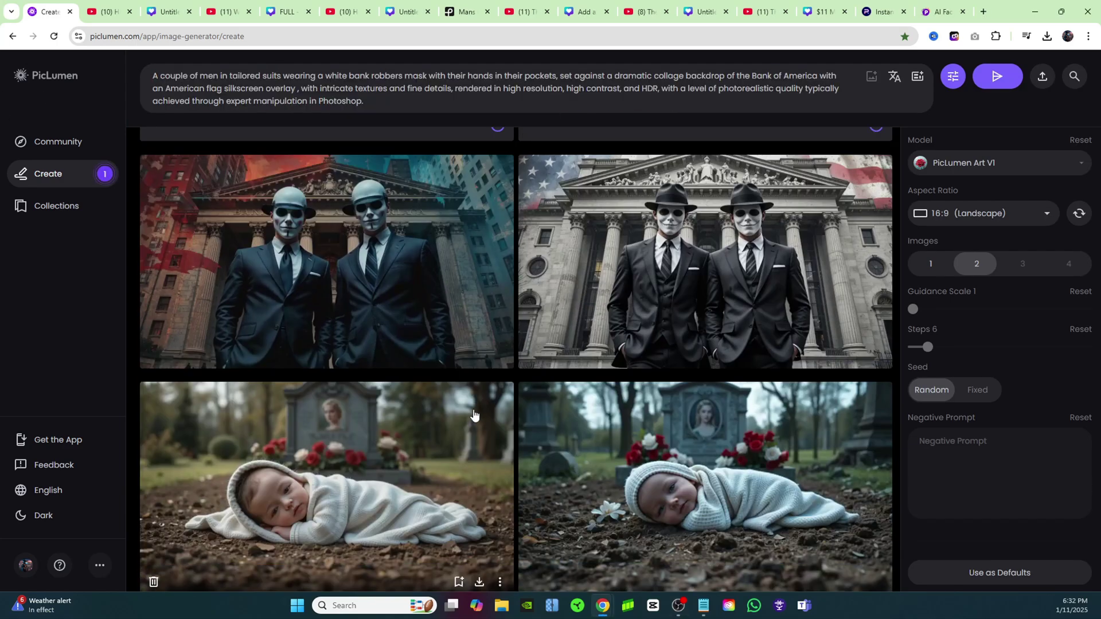
scroll(658, 459, up, 2)
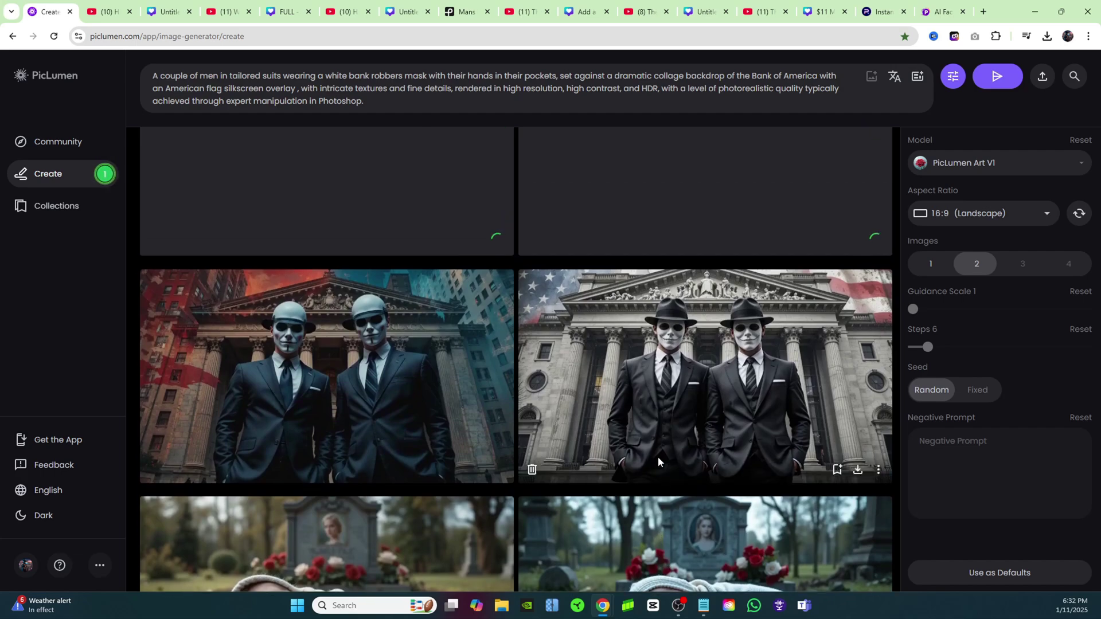
scroll(249, 281, up, 2)
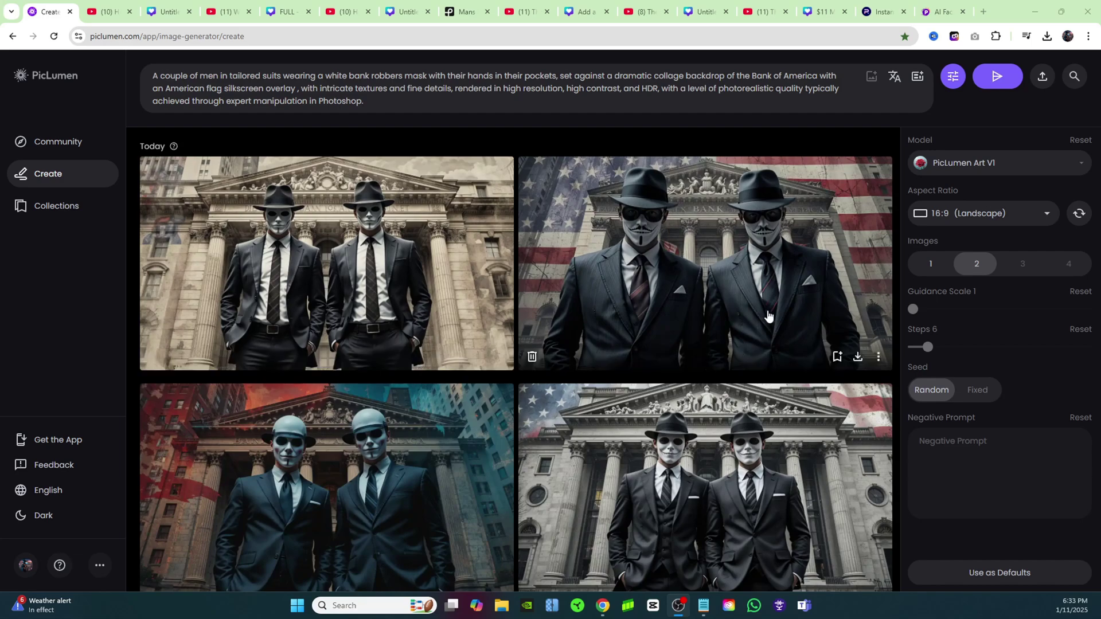
Step: In the Canva masked-men design, add the blue-green gradient graphic from a "gradient" search and angle it across the image's lower-left corner
click(282, 13)
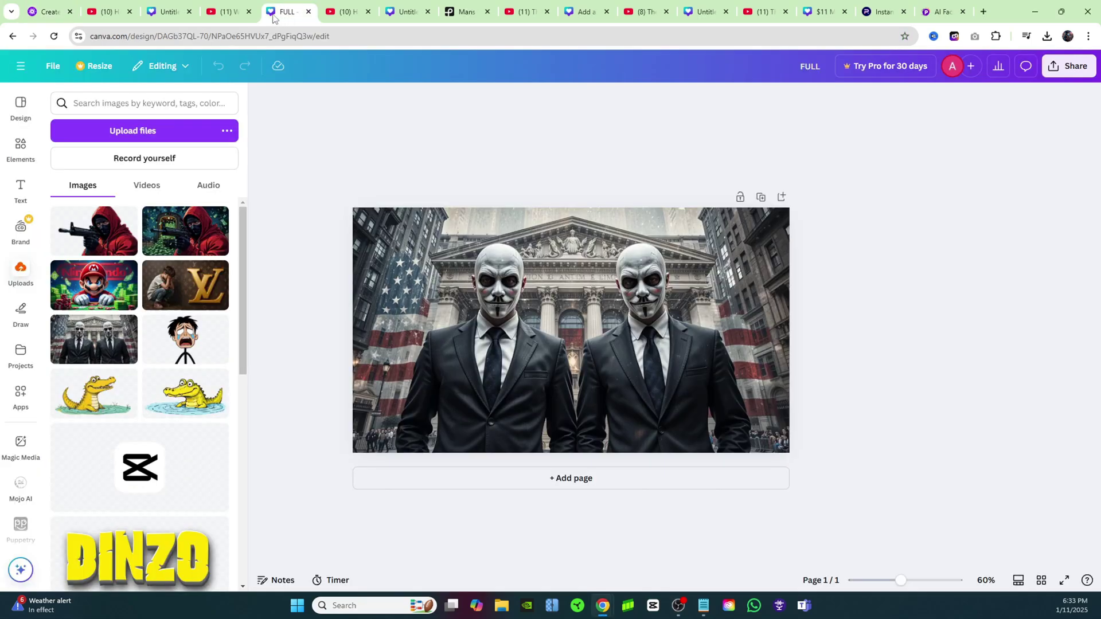
click(19, 154)
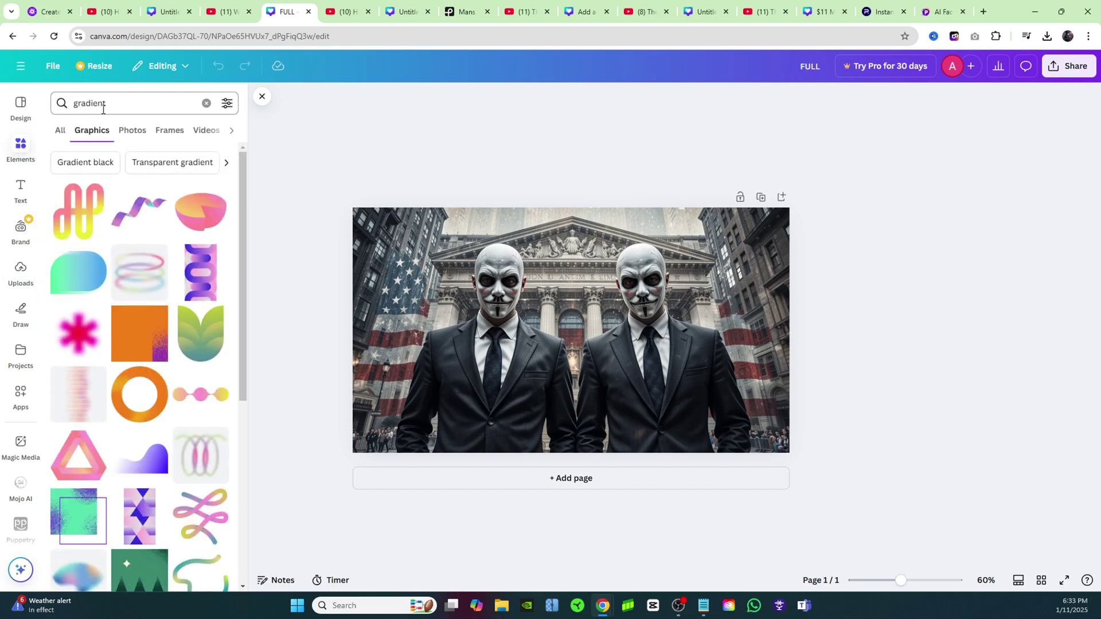
click(91, 261)
drag(635, 379, 695, 424)
drag(601, 451, 638, 305)
drag(651, 372, 415, 487)
drag(416, 488, 415, 488)
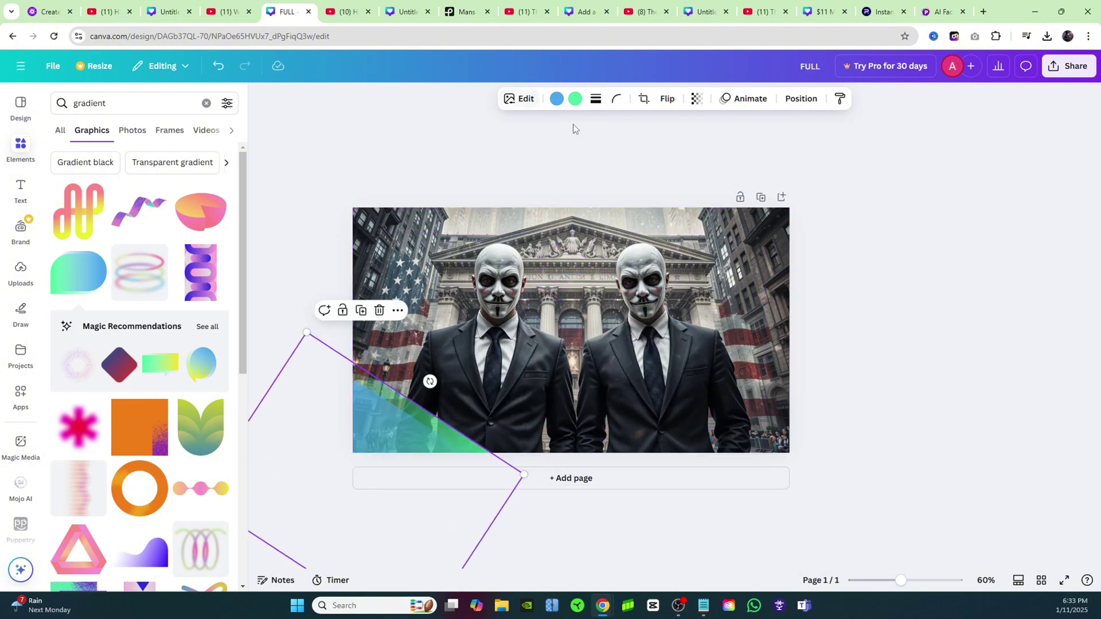
Step: Change the corner gradient's green colour to Cobalt blue #004aad
click(575, 98)
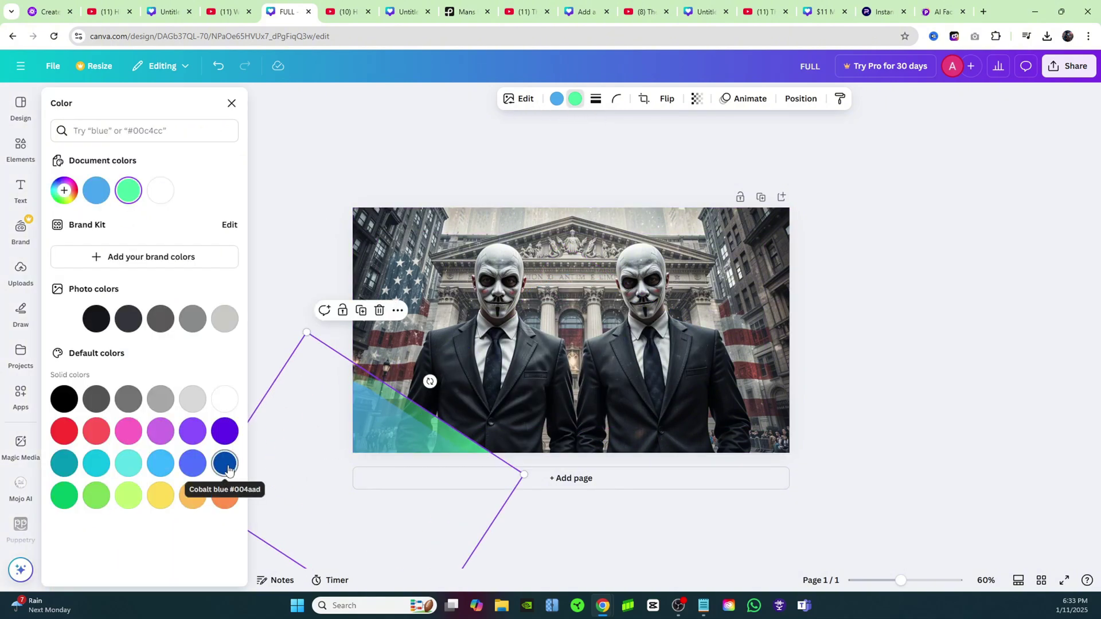
click(228, 470)
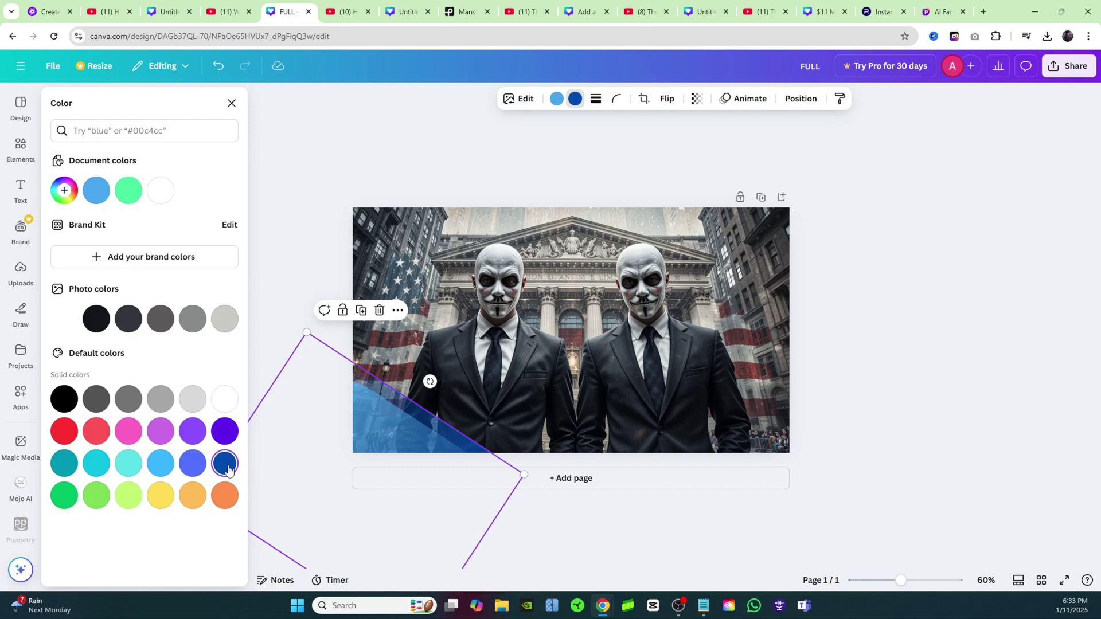
click(405, 140)
click(418, 147)
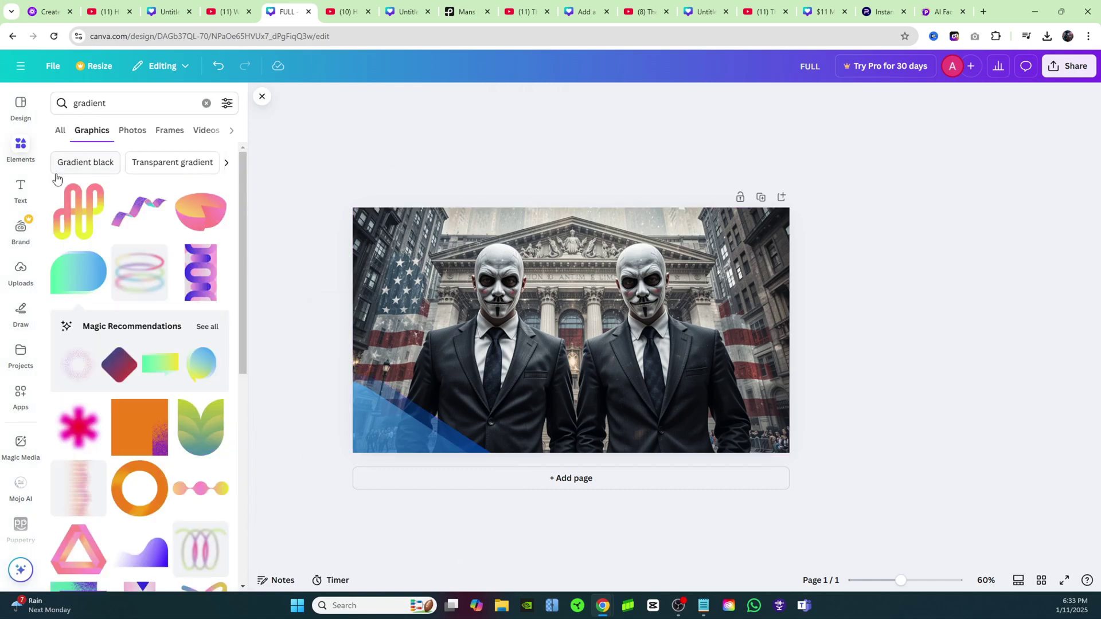
Step: Add the text "Full Documentary" on two lines and colour it white
click(21, 188)
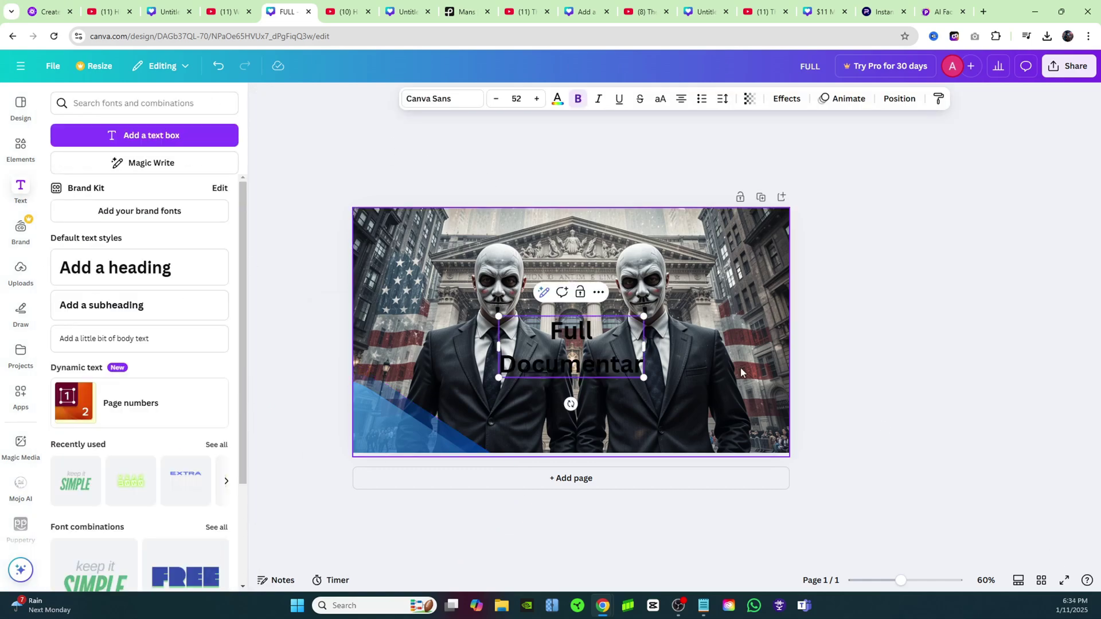
text(y)
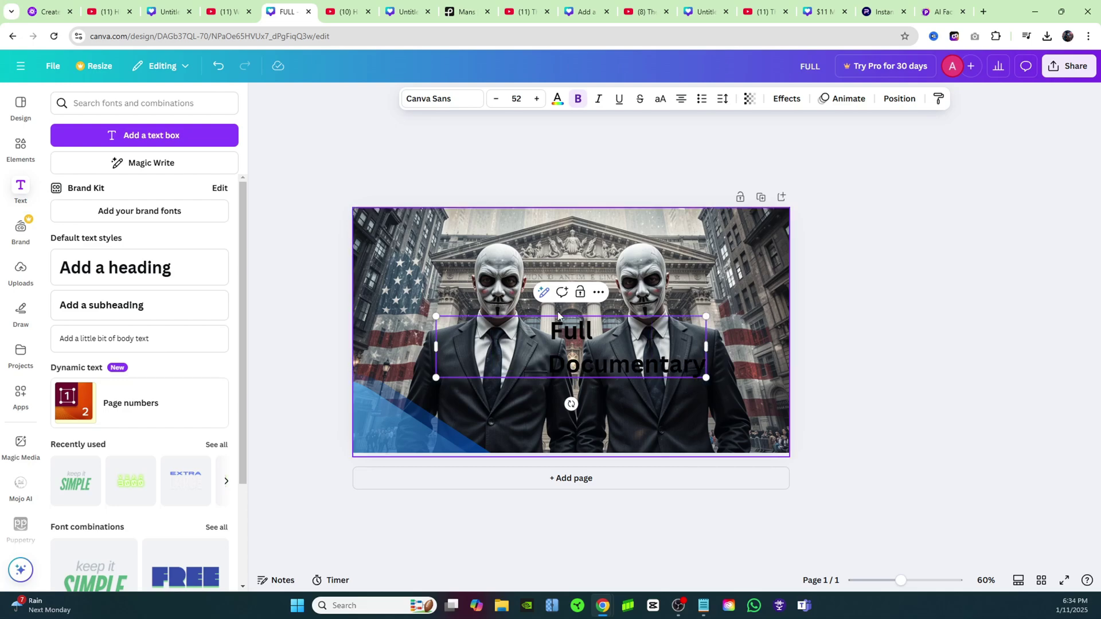
double_click(558, 314)
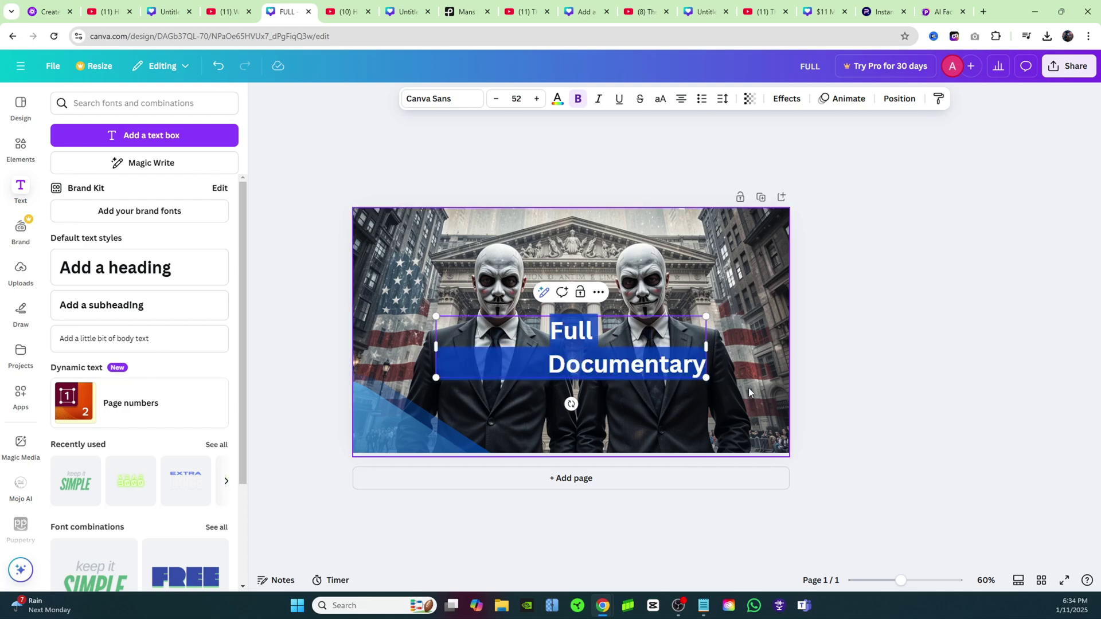
click(557, 99)
click(558, 99)
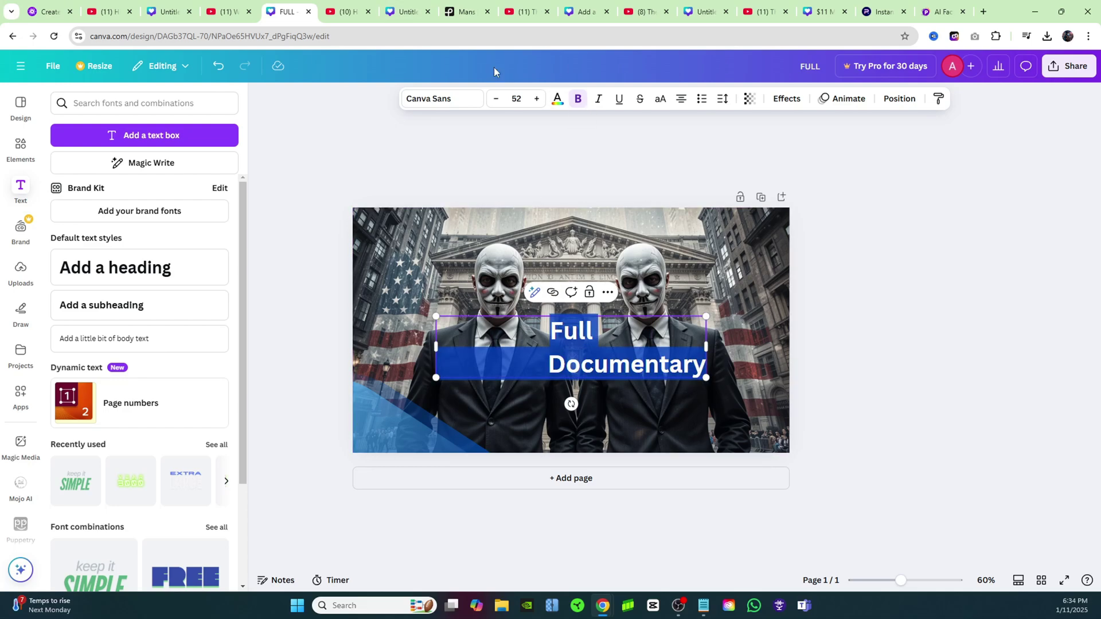
Step: Set the "Full Documentary" text in Cooper Hewitt with a line spacing of 0.95
click(440, 100)
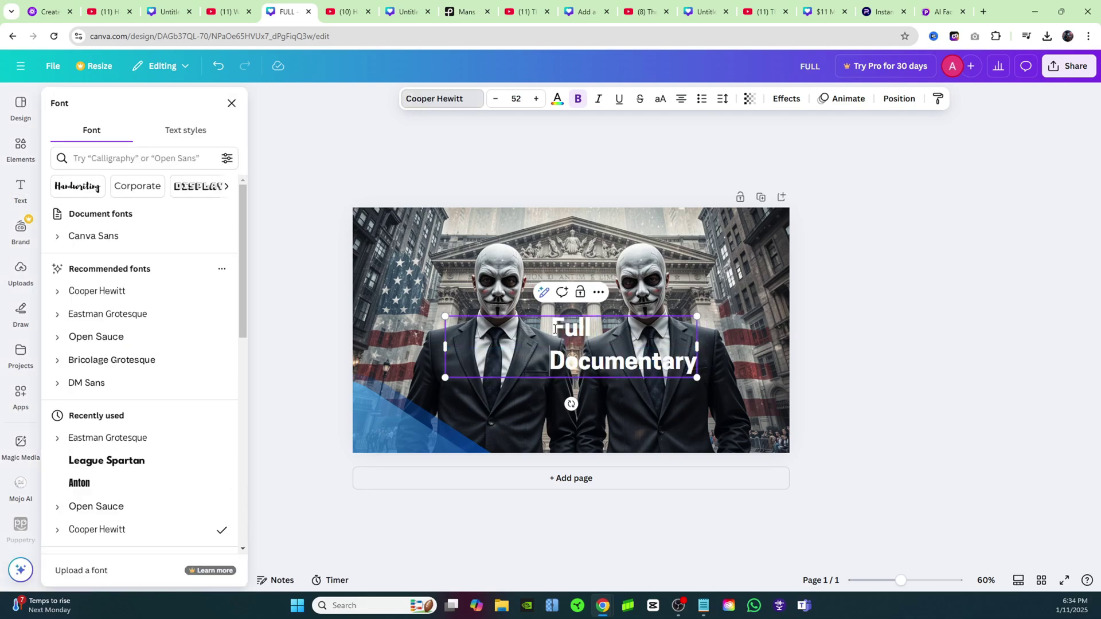
triple_click(554, 327)
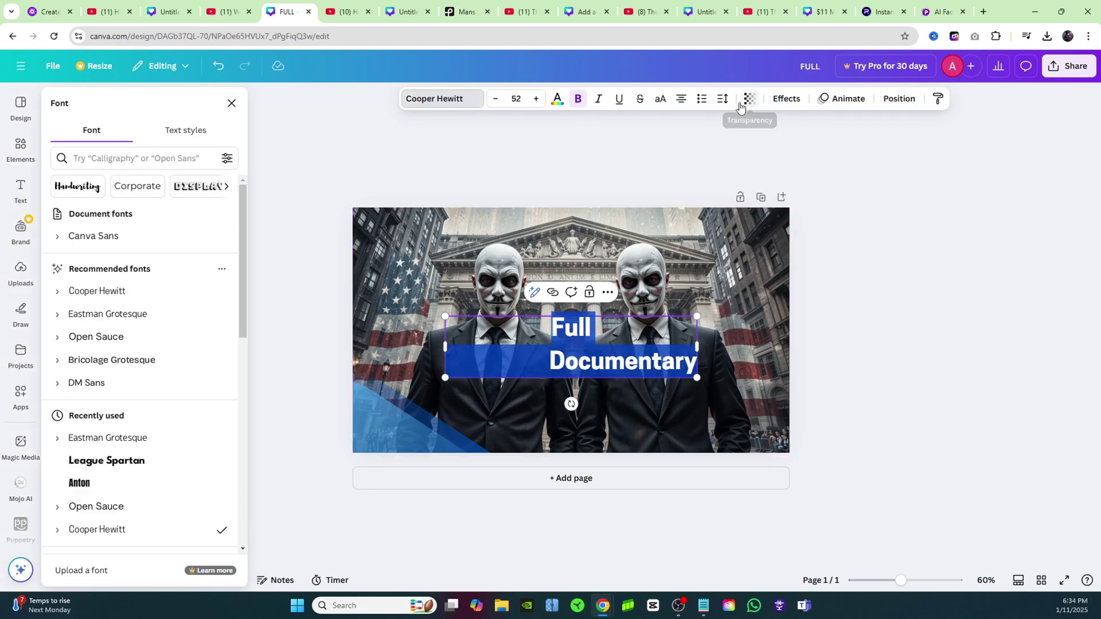
click(722, 99)
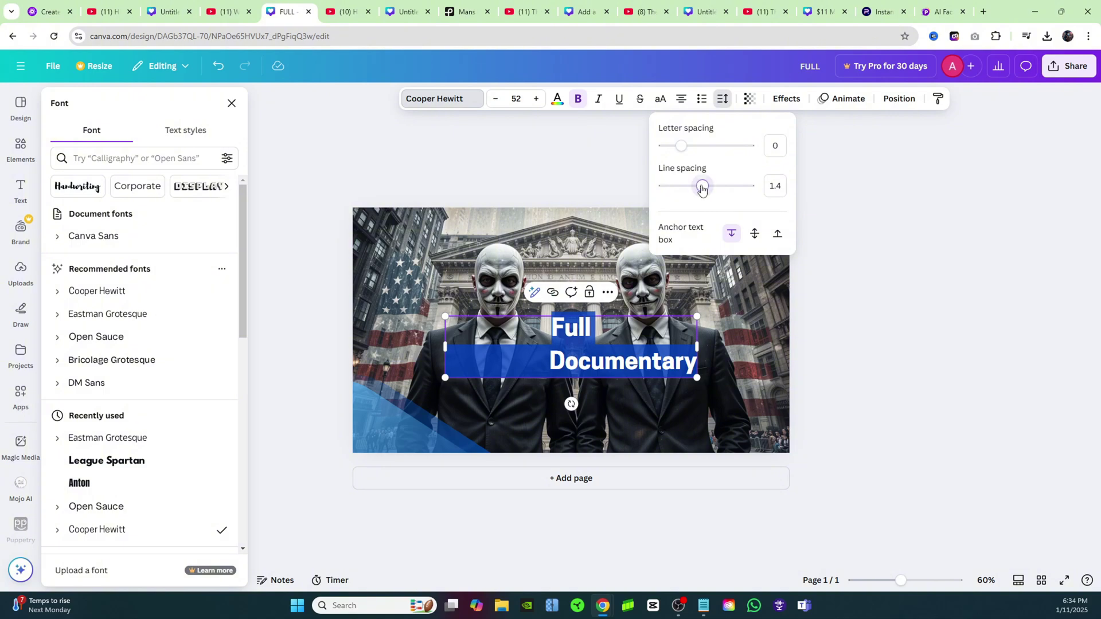
drag(701, 189, 683, 187)
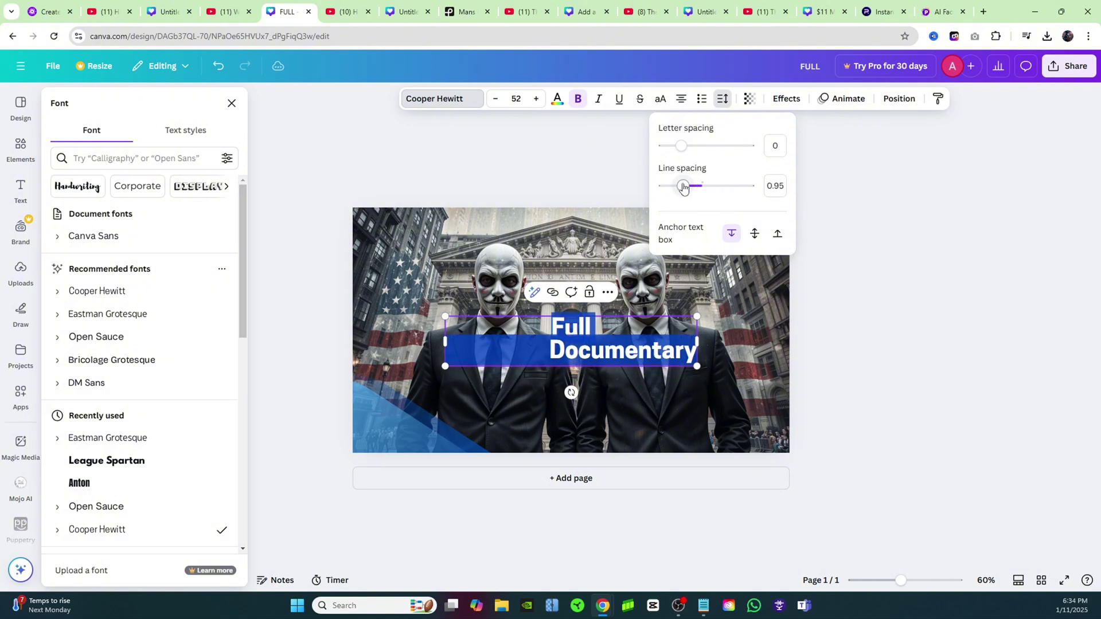
click(867, 356)
Step: Move the "Full Documentary" text to the image's lower-left corner and give it a black Outline effect
drag(577, 328, 490, 437)
double_click(391, 407)
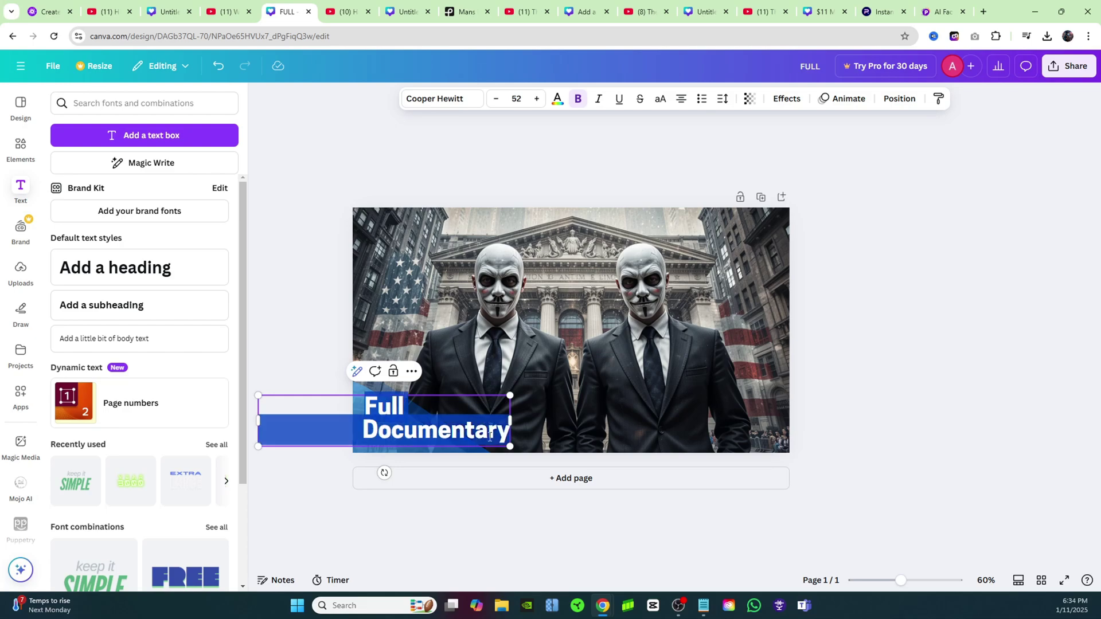
click(793, 99)
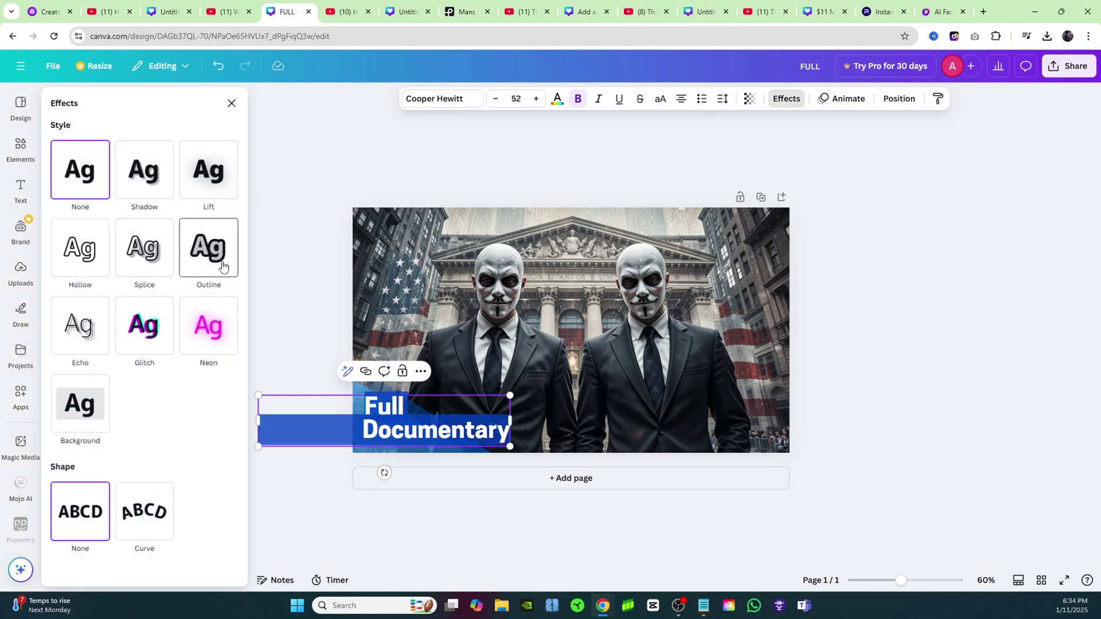
click(223, 267)
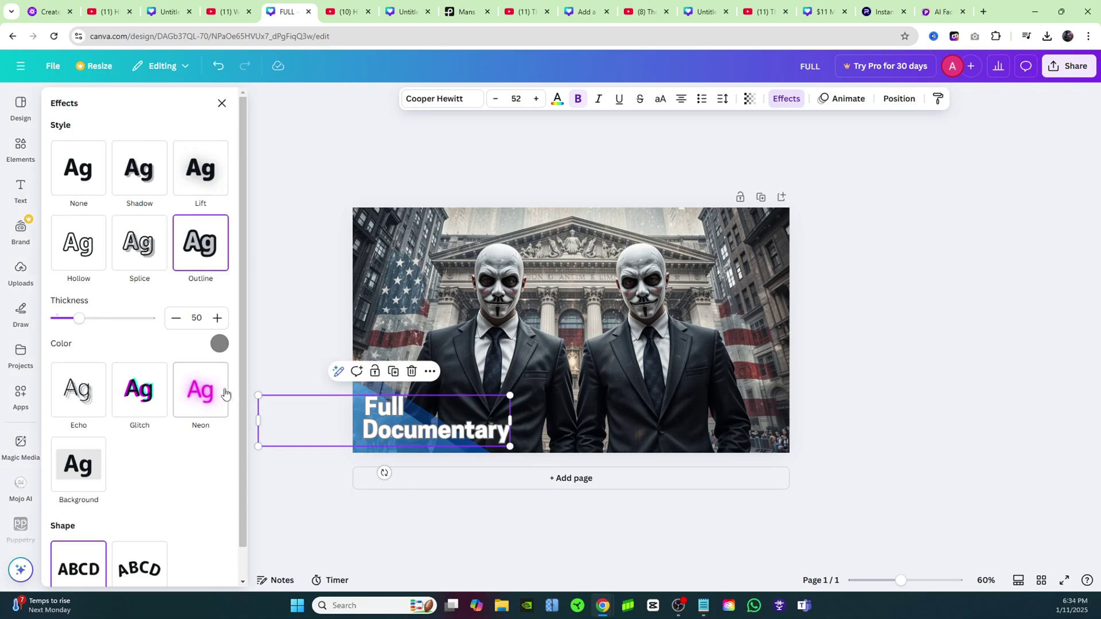
click(219, 344)
click(61, 503)
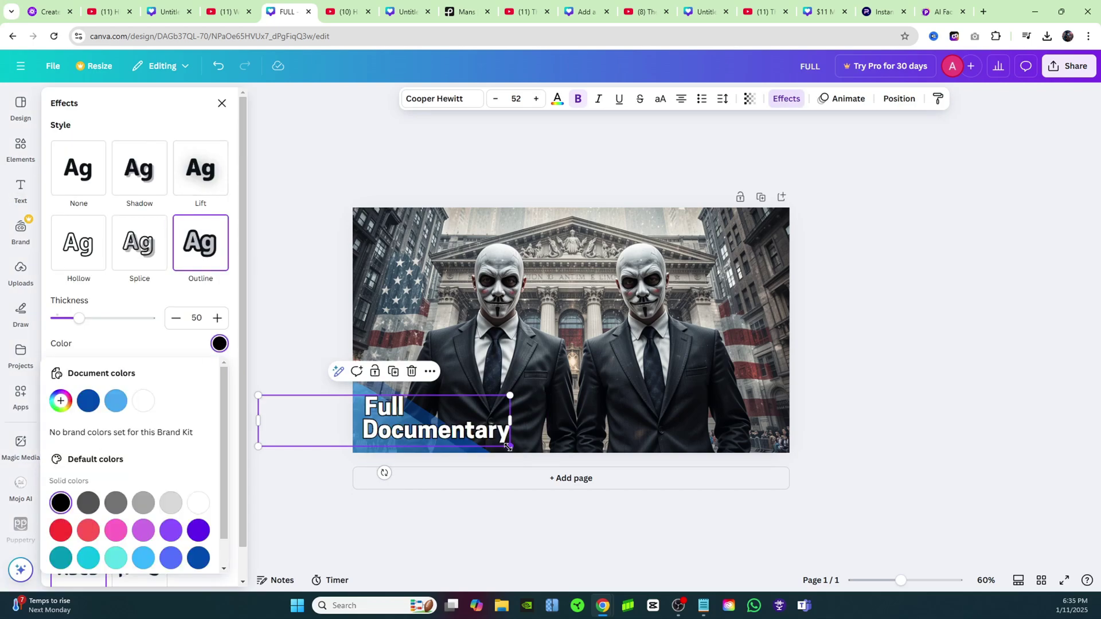
Step: Enlarge the "Full Documentary" text and compare the finished design with the original thumbnail on YouTube
drag(507, 446, 546, 454)
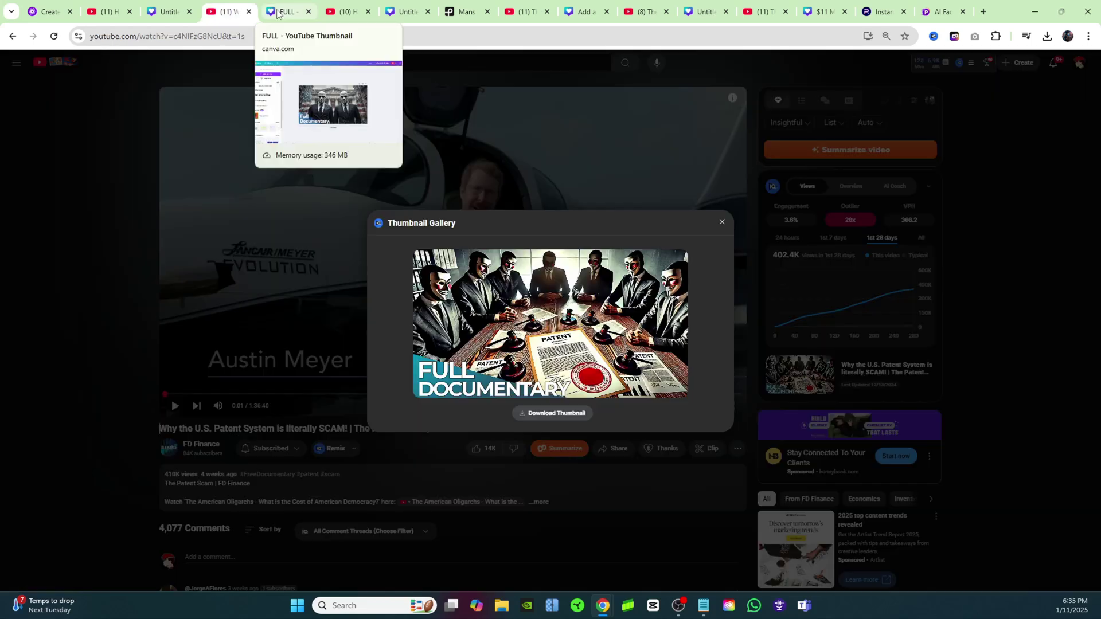
click(281, 12)
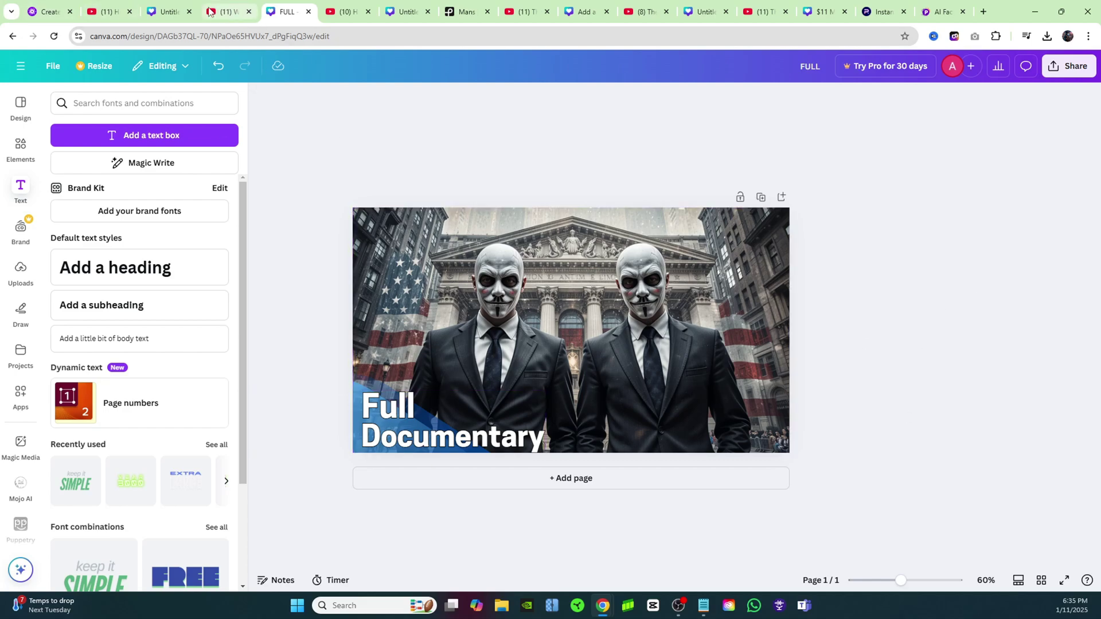
click(227, 12)
click(281, 12)
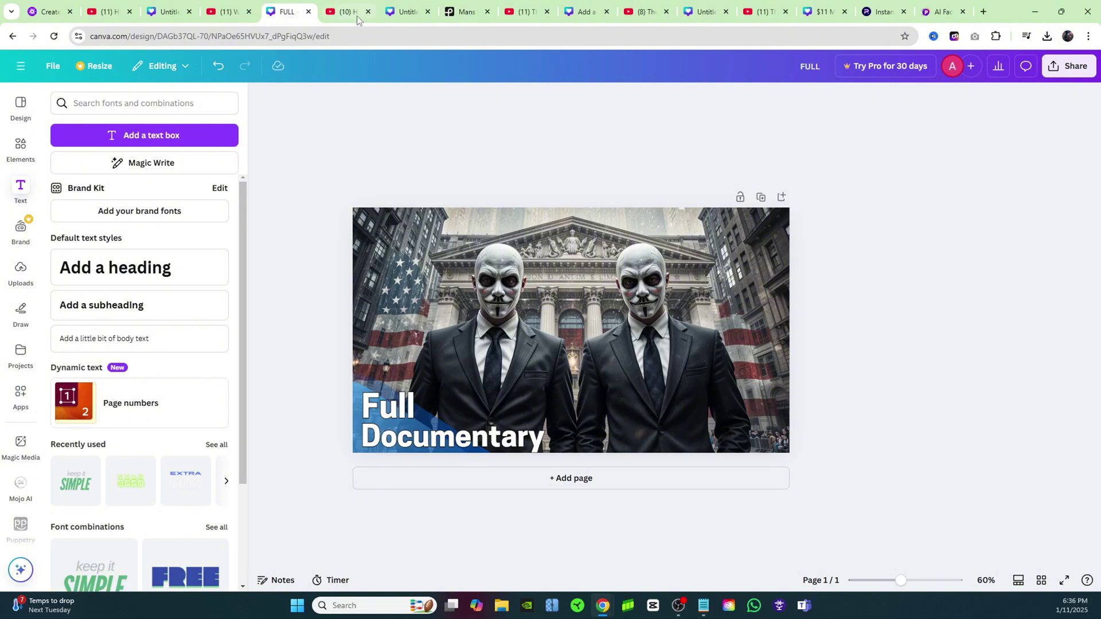
Step: View the CapCut reference thumbnail on YouTube and download the PicLumen image of the man pointing at a laptop
click(349, 13)
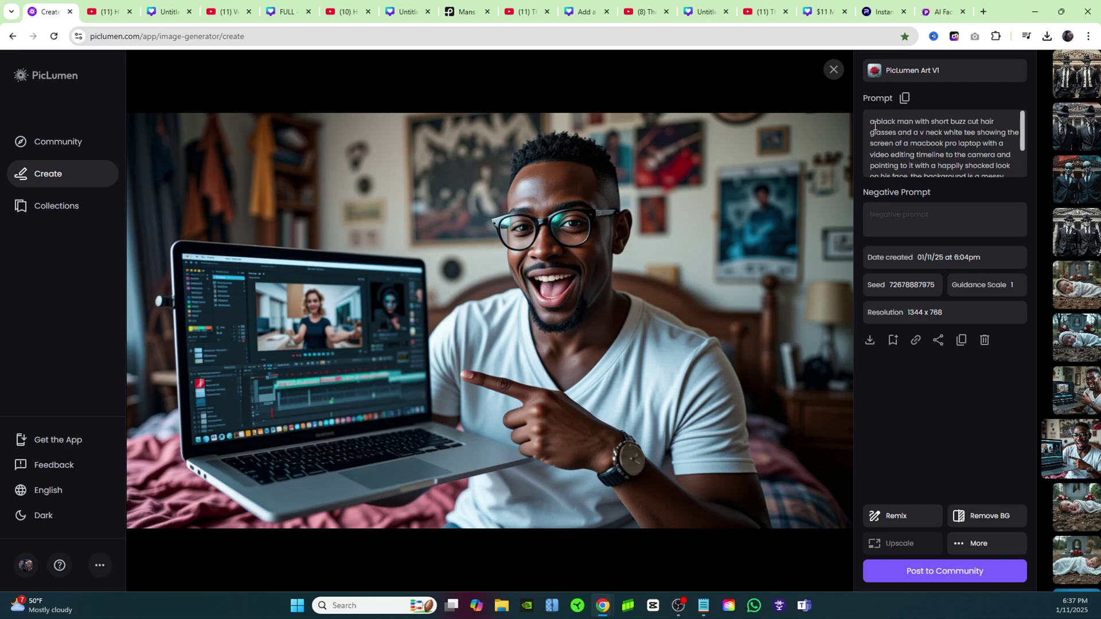
drag(875, 123, 998, 122)
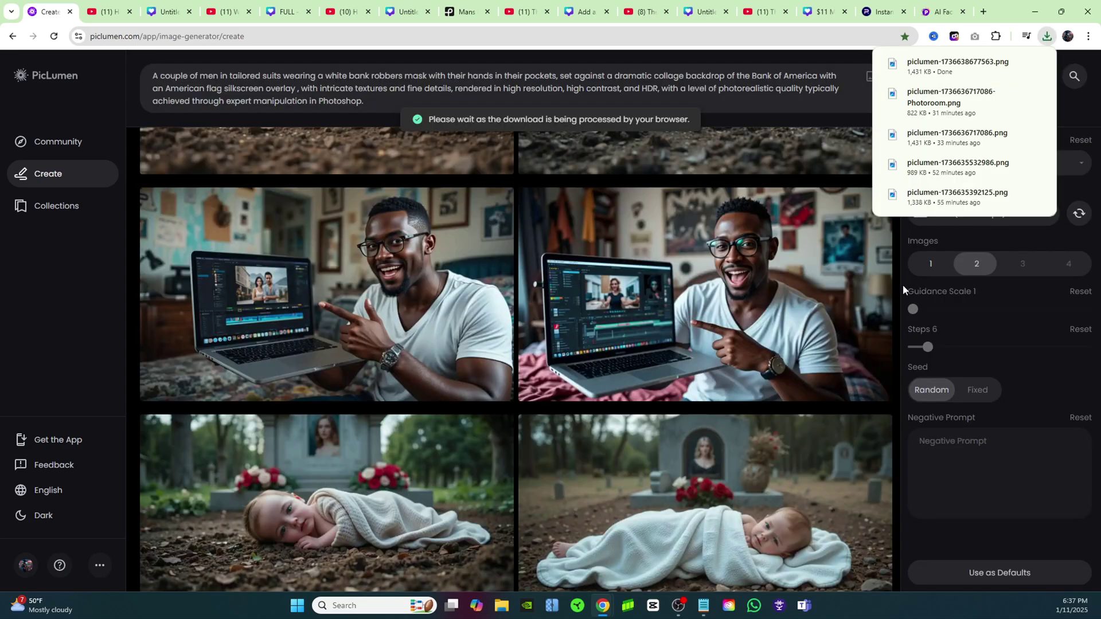
click(901, 284)
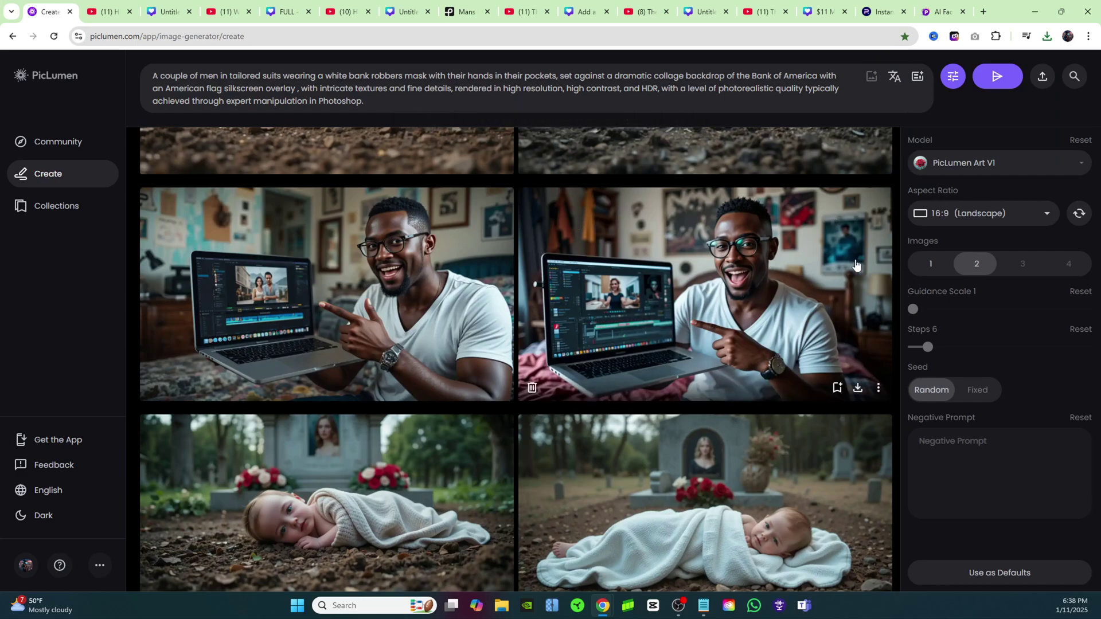
click(877, 15)
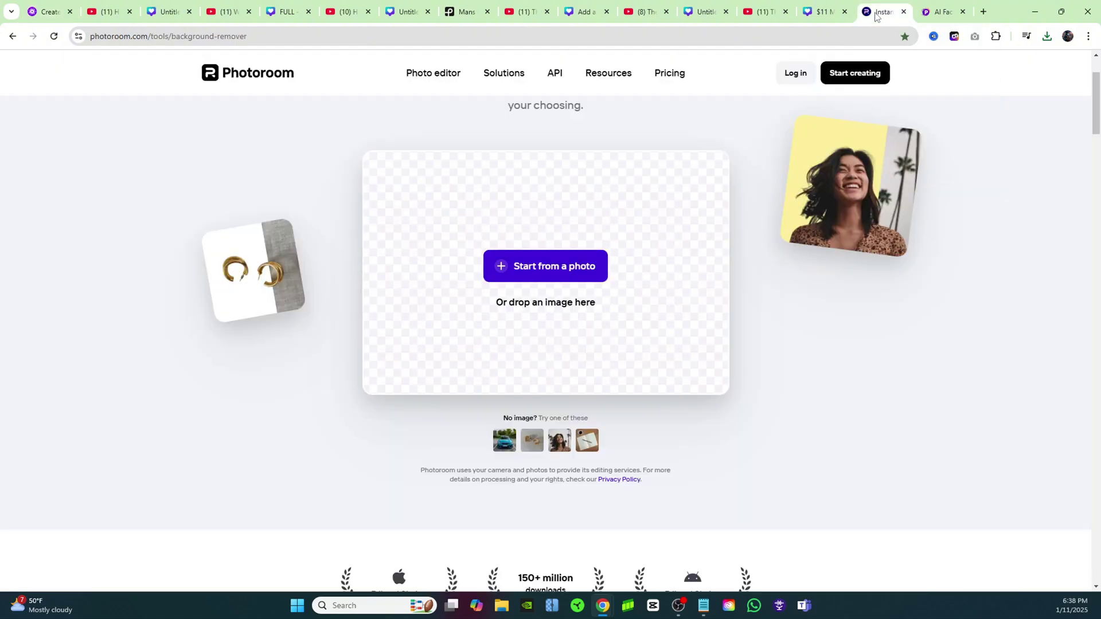
click(524, 275)
click(189, 112)
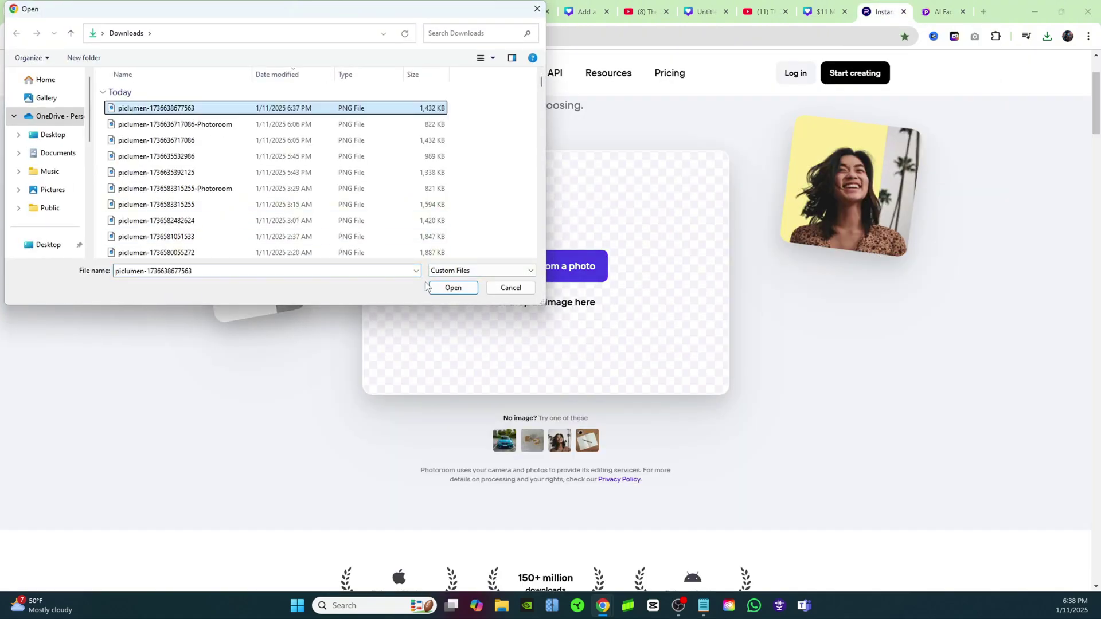
click(445, 288)
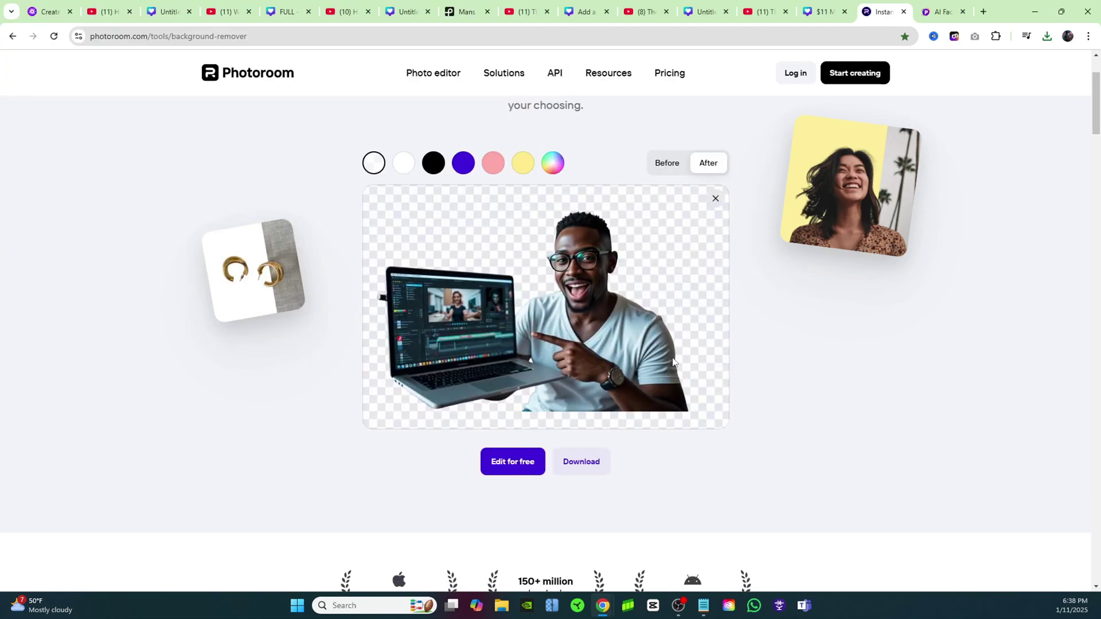
click(581, 462)
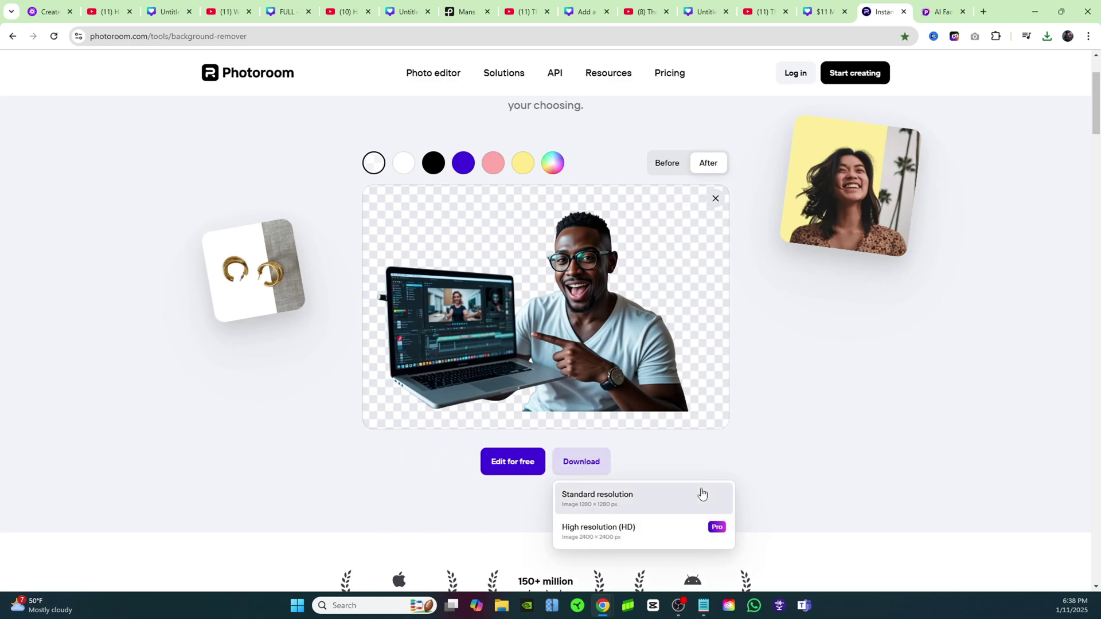
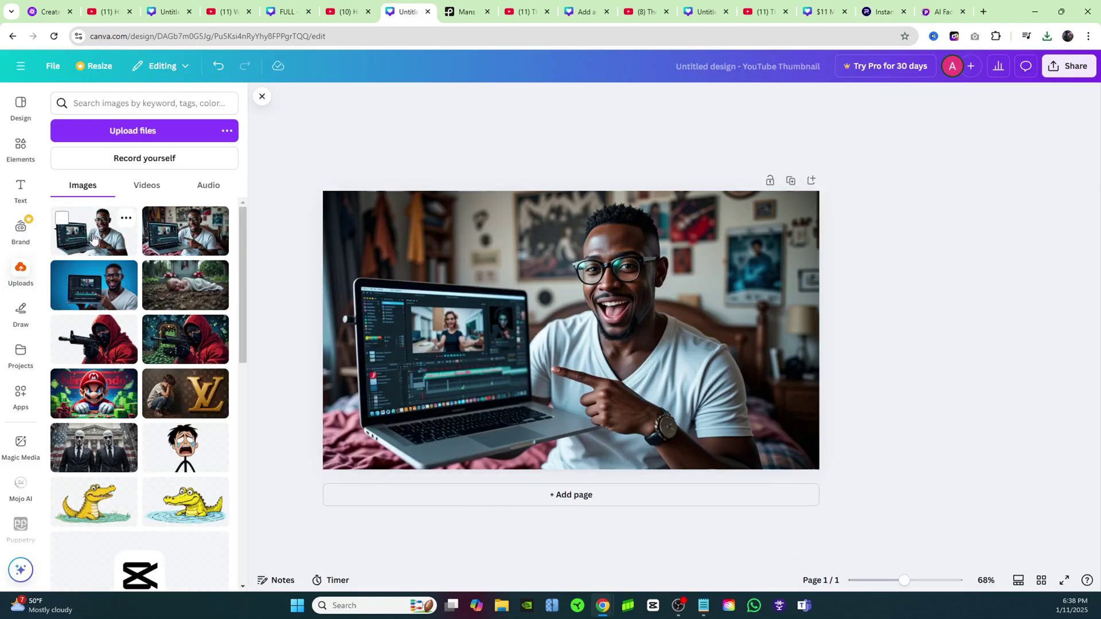
Step: Add the recently used blue-to-red gradient diamond, rotate it 45° into an upright square and enlarge it to cover the whole page
click(20, 148)
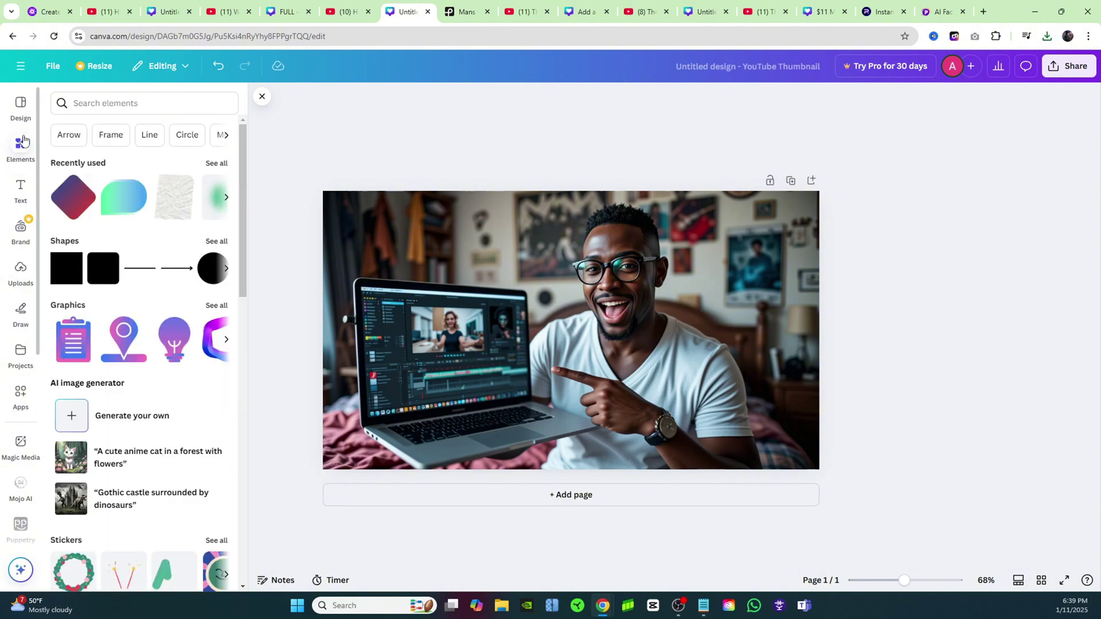
click(69, 207)
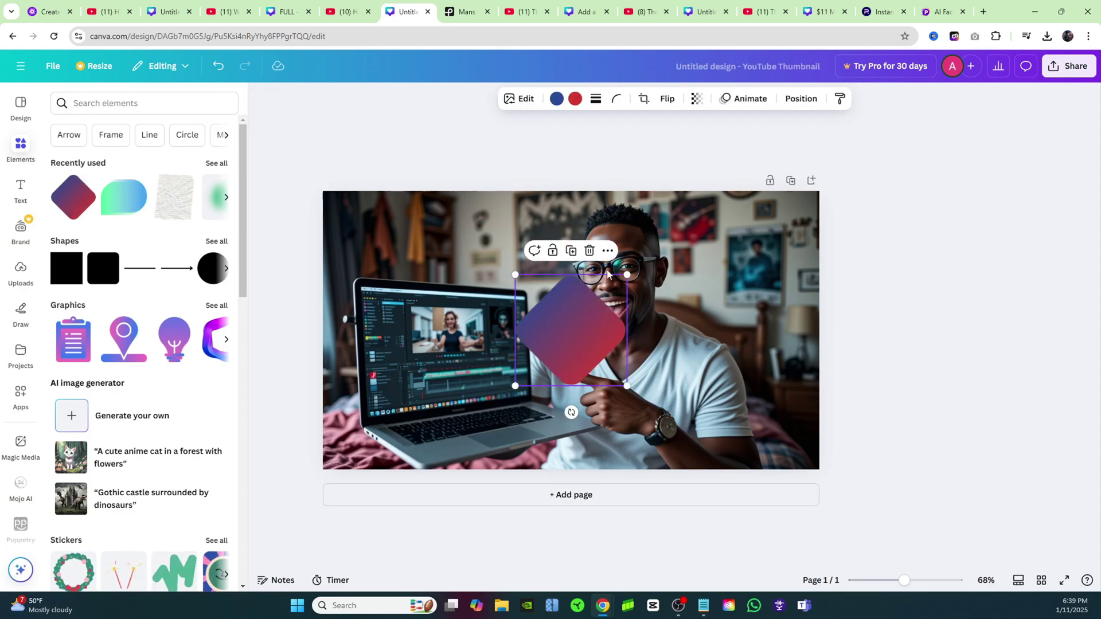
drag(571, 424, 506, 390)
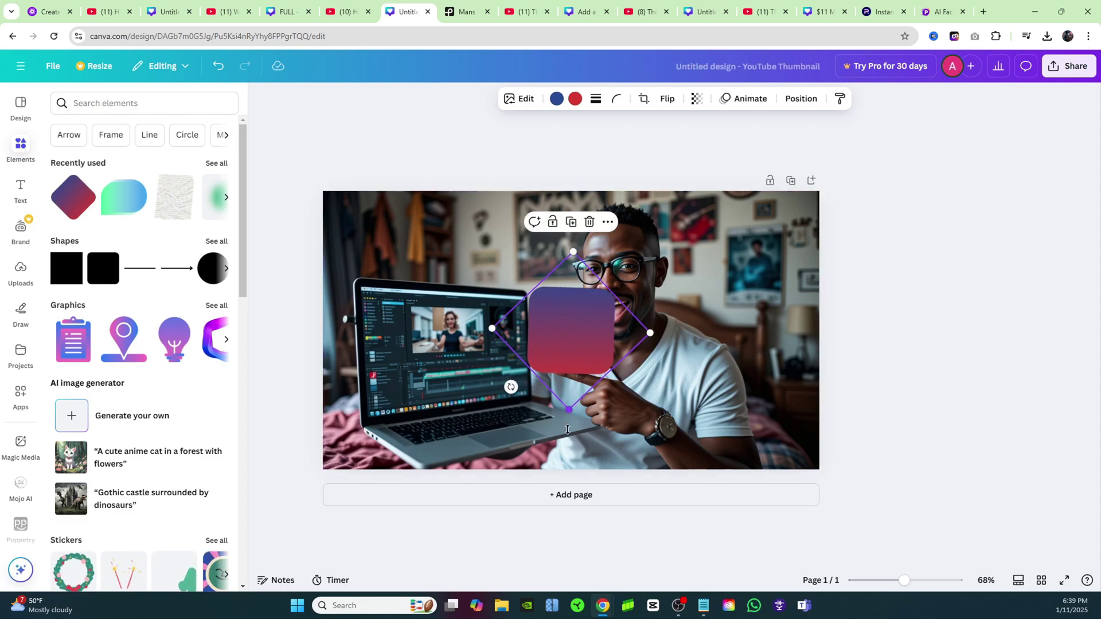
drag(568, 409, 724, 614)
drag(579, 386, 514, 90)
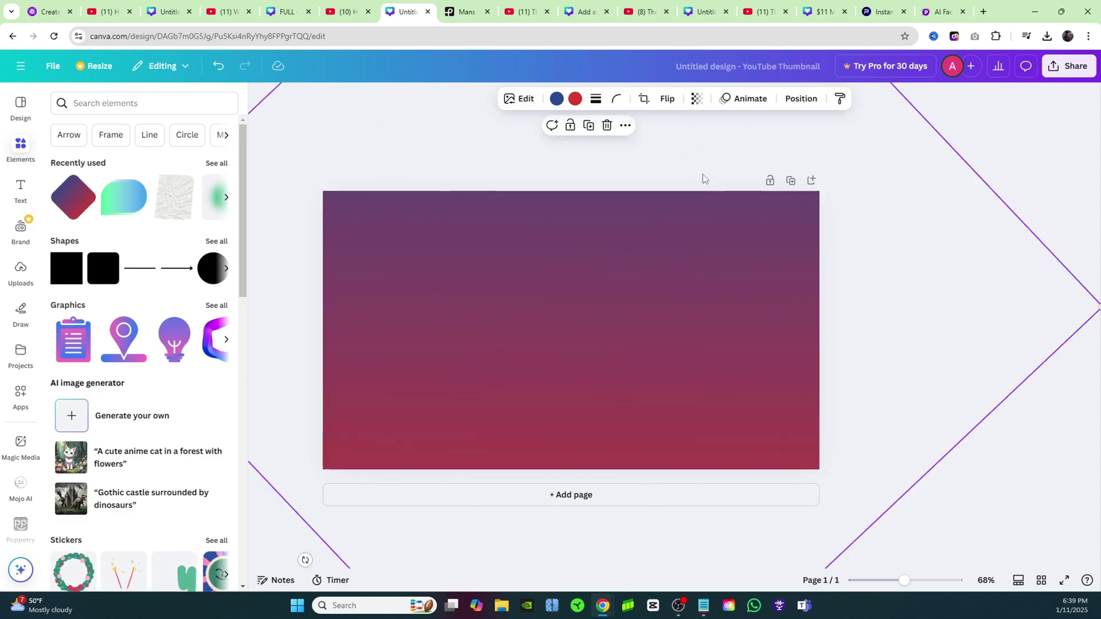
Step: Lower the gradient shape's opacity so the background photo shows through, keeping the tint over the whole page
click(697, 99)
drag(725, 148, 697, 159)
drag(677, 269, 681, 393)
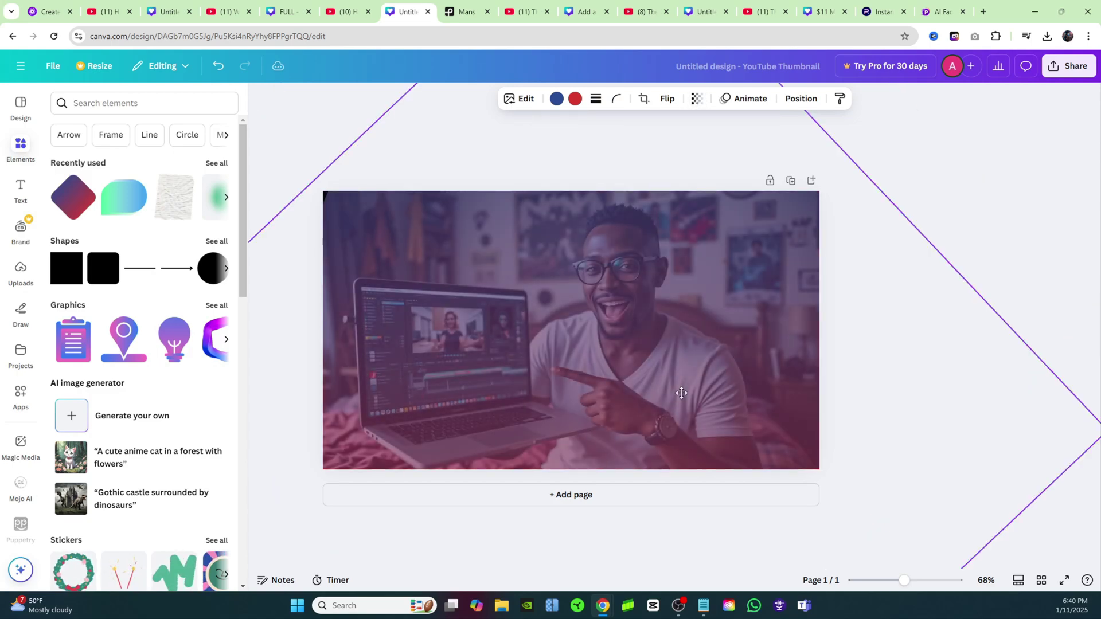
drag(628, 330, 611, 329)
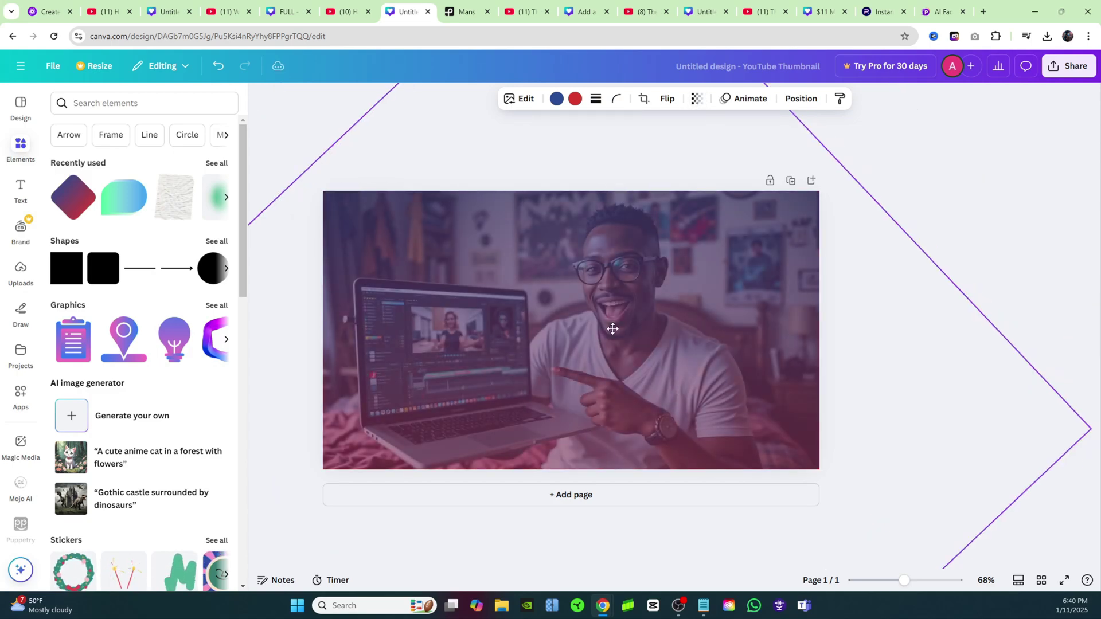
click(958, 170)
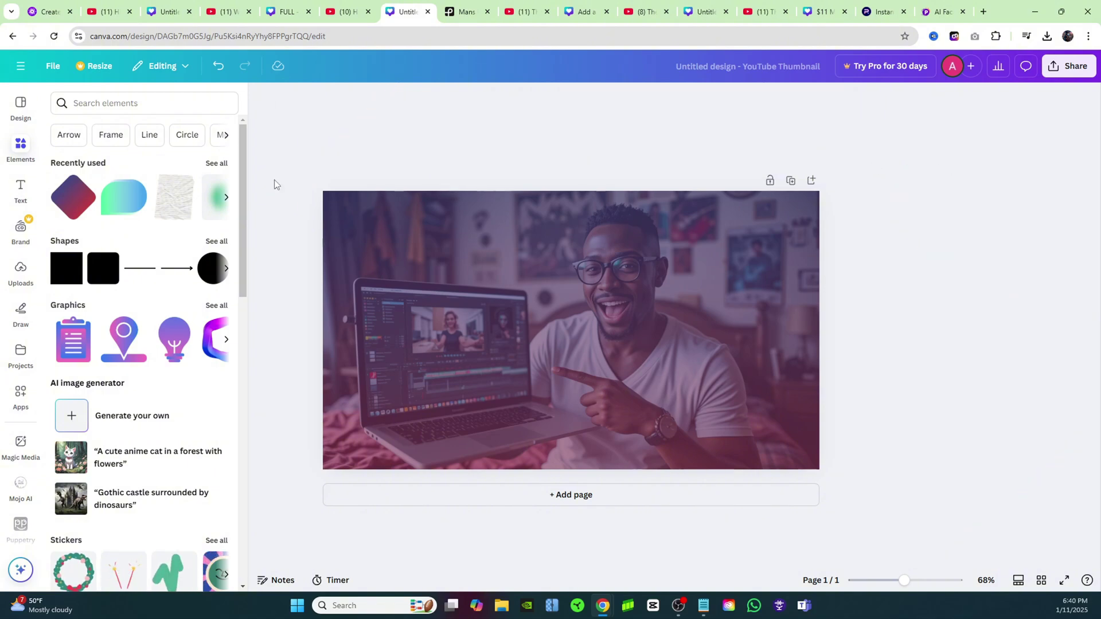
Step: Add the uploaded cutout of the man with the laptop and enlarge it to line up with the background photo
click(20, 271)
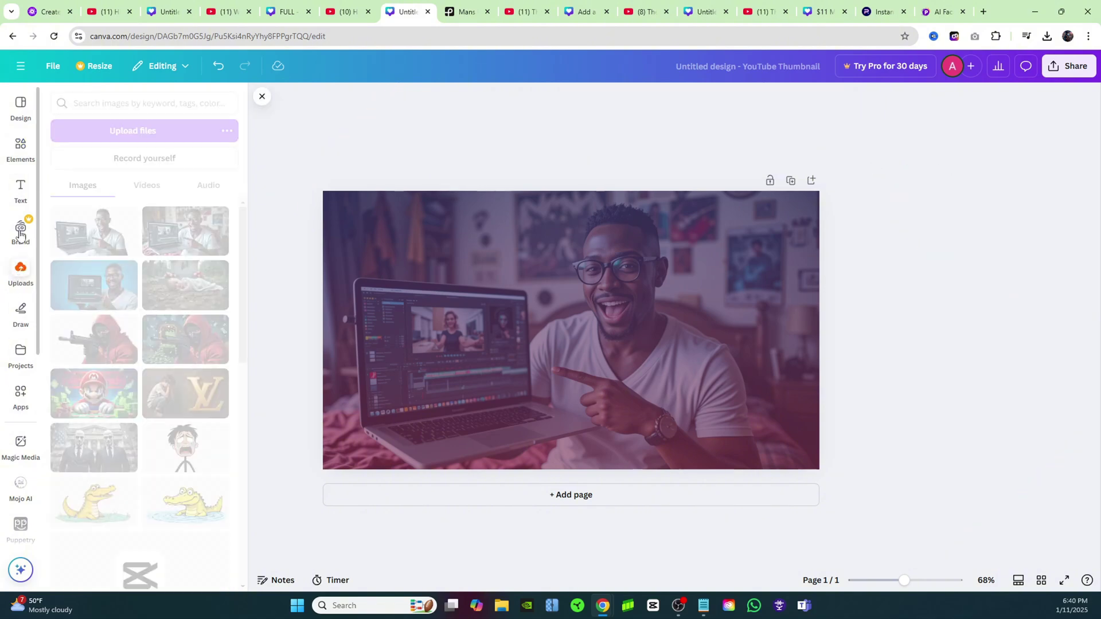
click(89, 246)
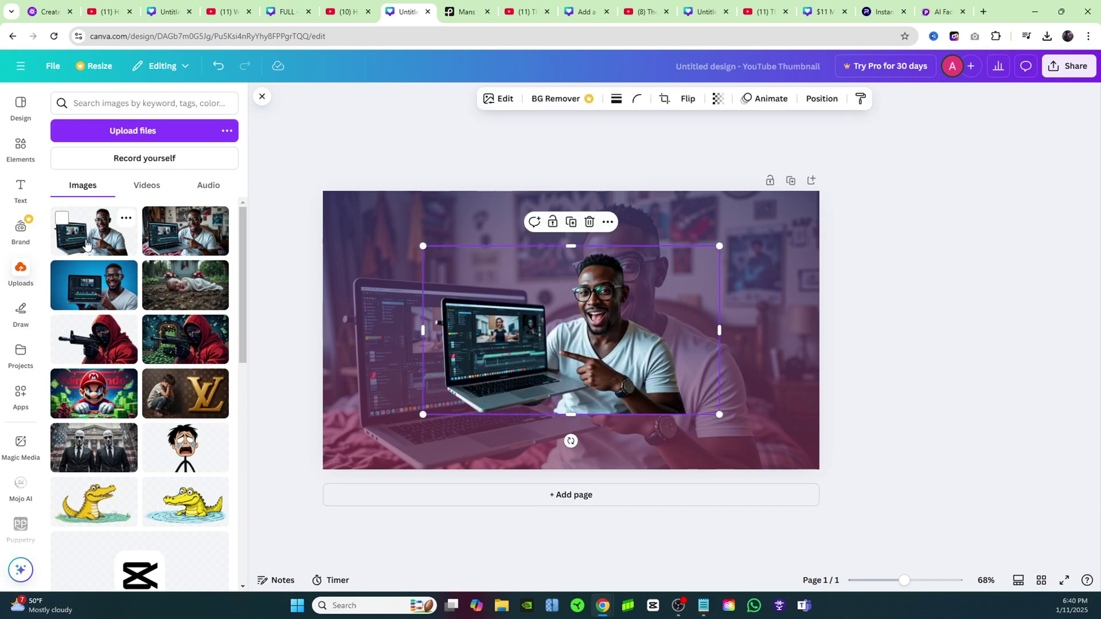
drag(578, 368, 479, 315)
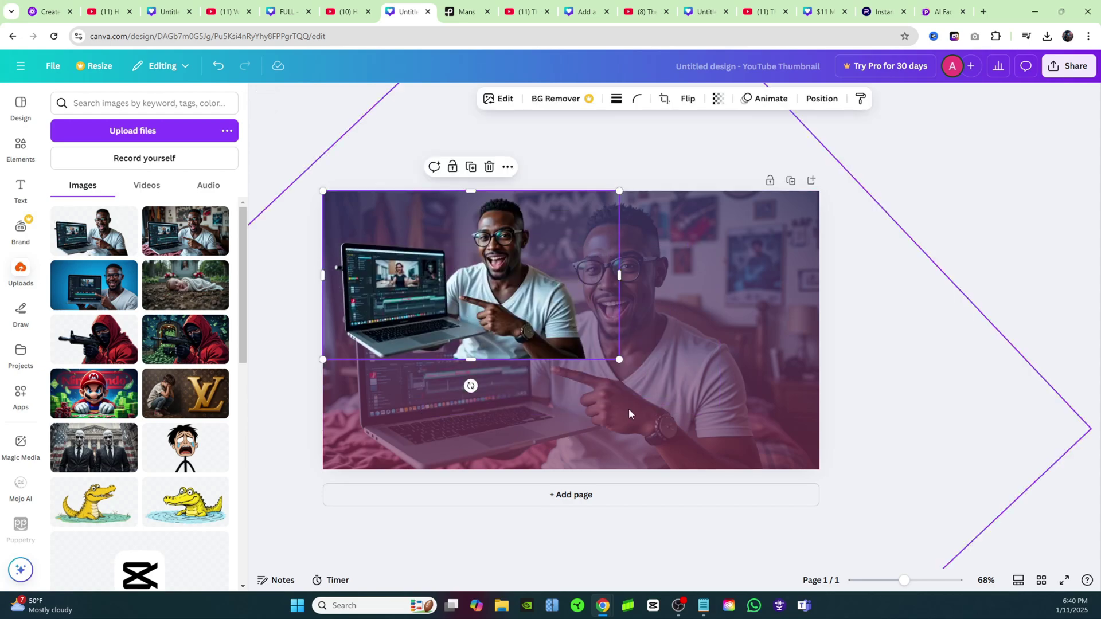
drag(619, 360, 793, 522)
click(793, 523)
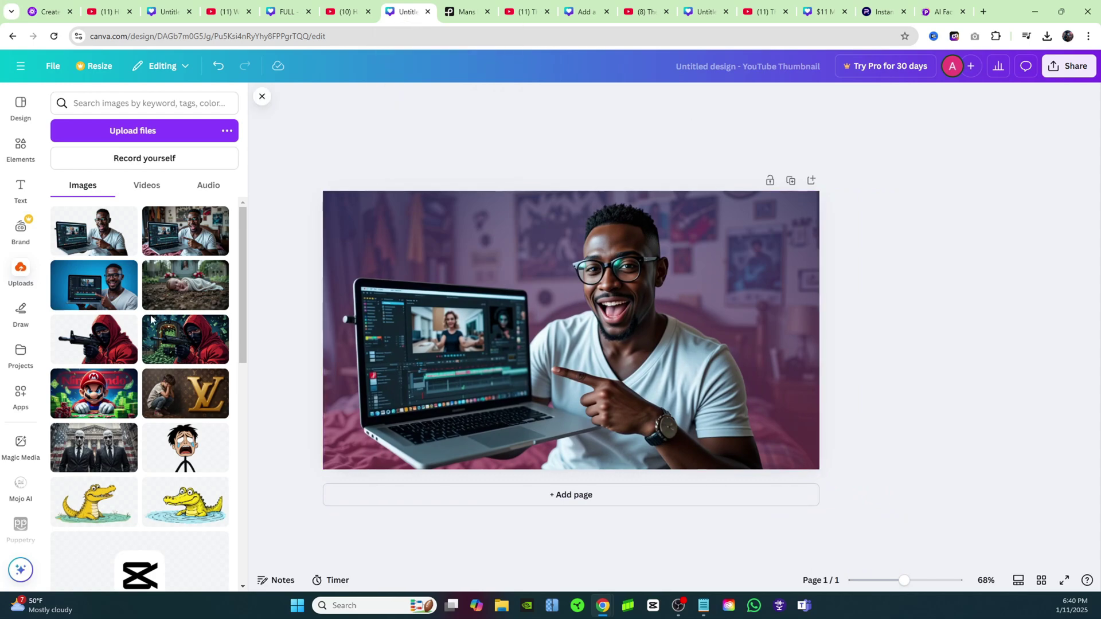
Step: Add bold white "CapCut" text in Canva Sans above the laptop, sized to about 127
click(22, 188)
key(ctrl+v)
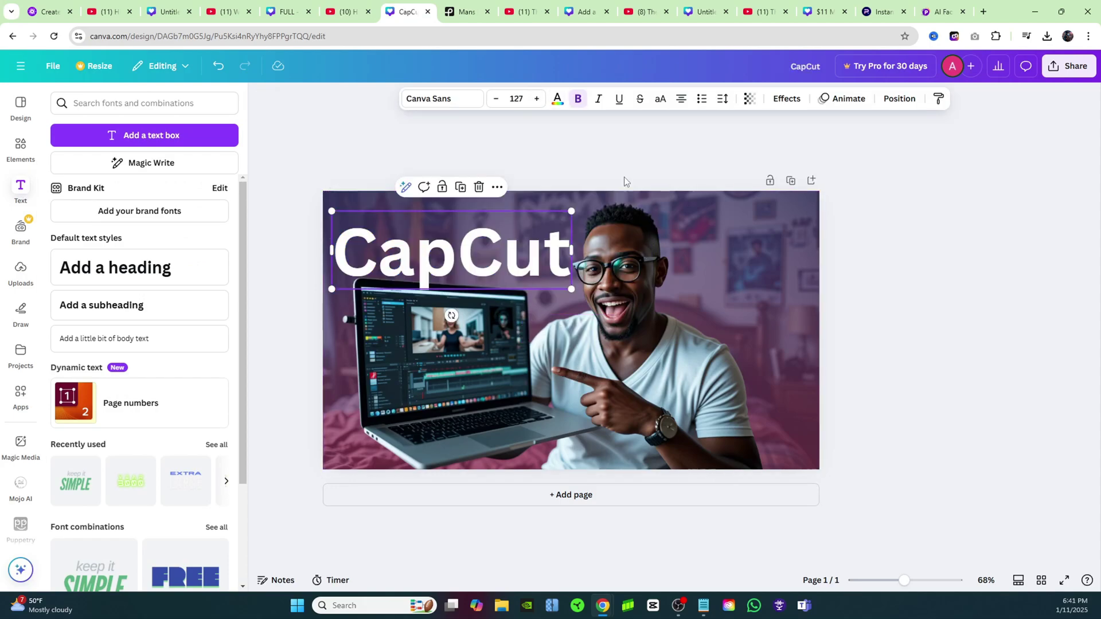
click(625, 172)
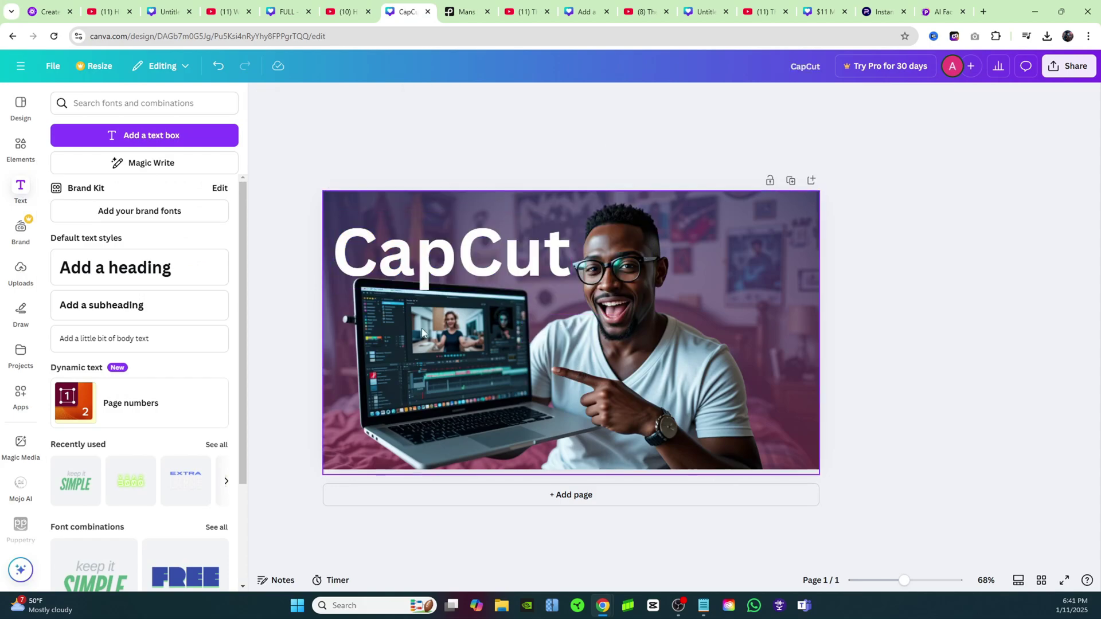
Step: Add the uploaded CapCut logo beside the man's head, send it backward behind the cutout and nudge it into the upper area
click(17, 275)
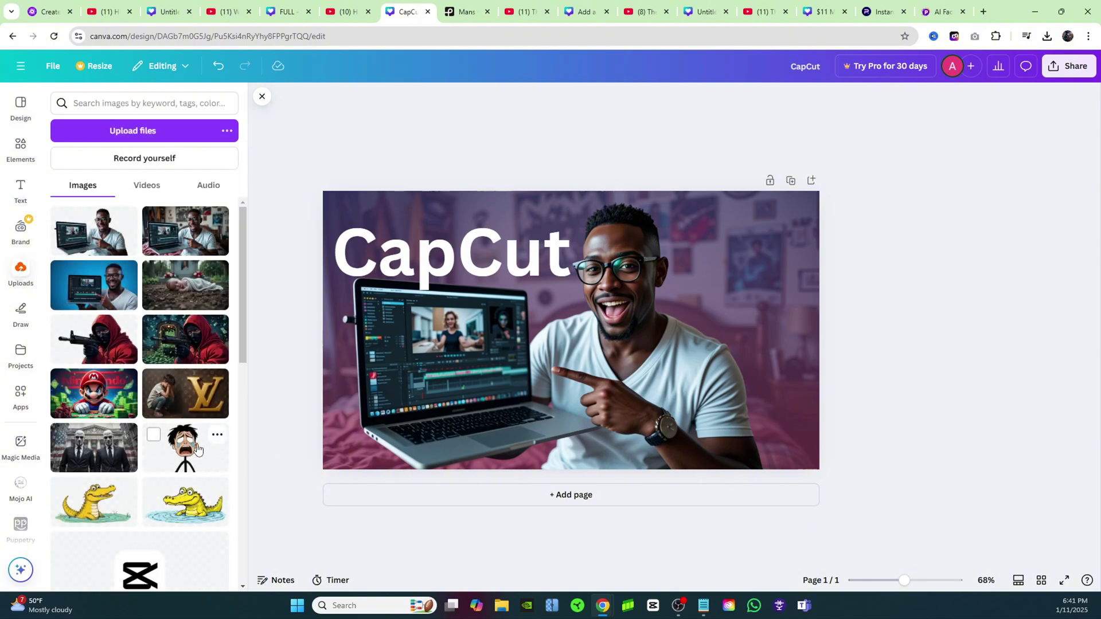
scroll(147, 482, down, 3)
drag(147, 482, 701, 257)
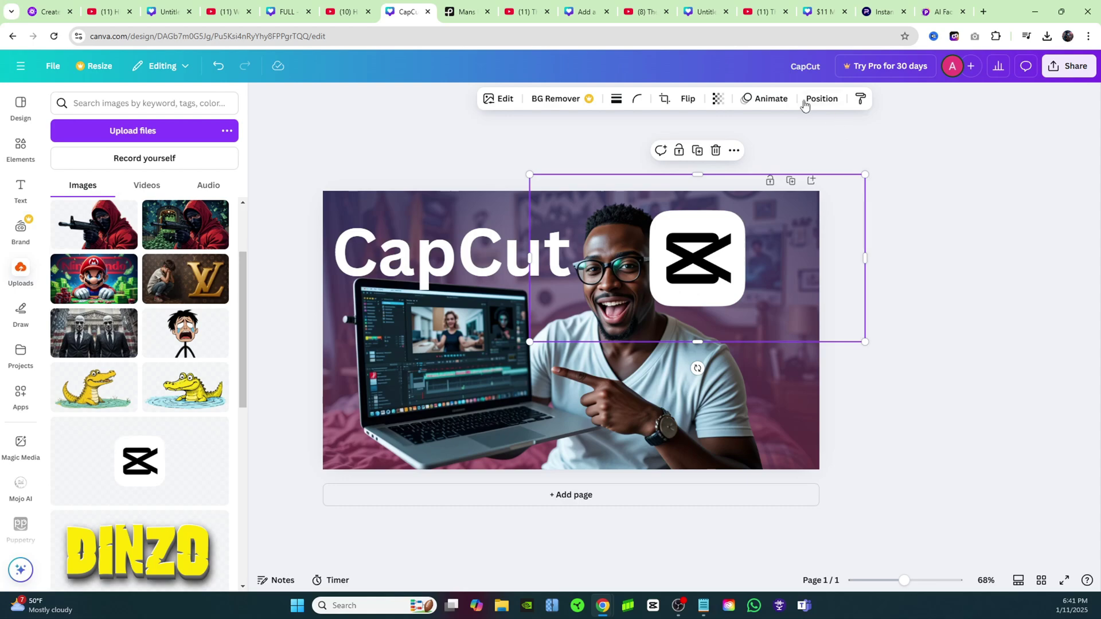
click(825, 100)
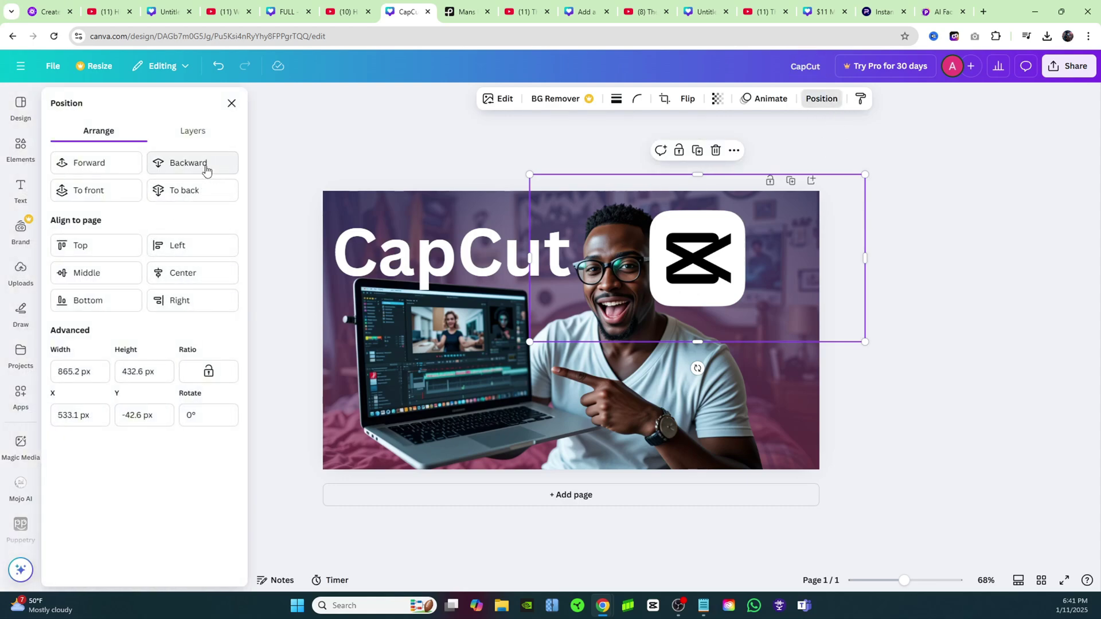
click(207, 170)
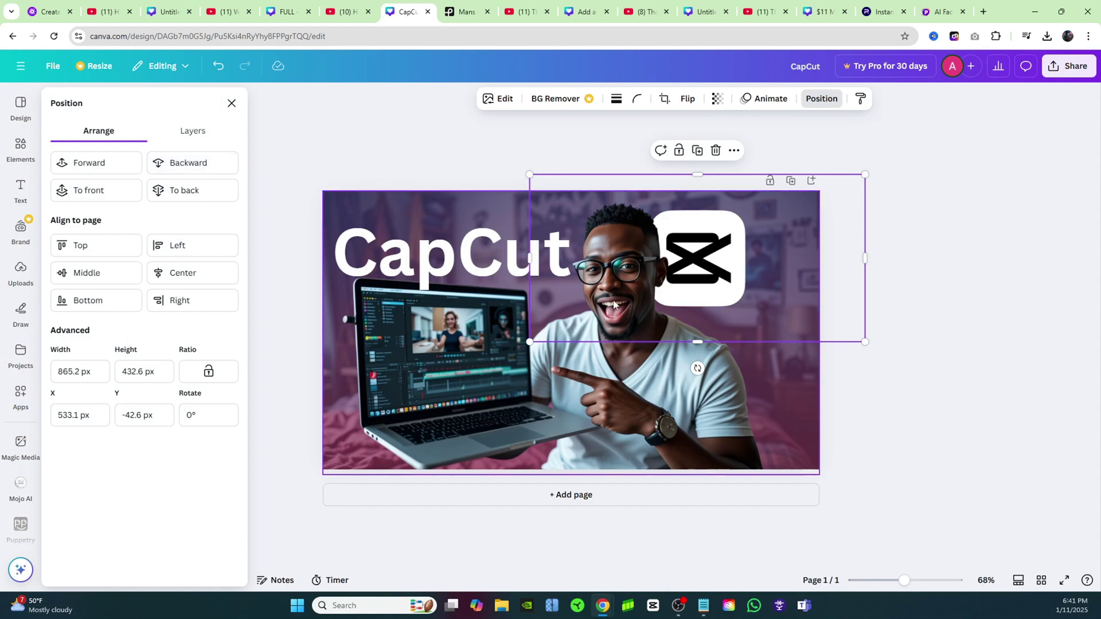
drag(723, 285, 729, 276)
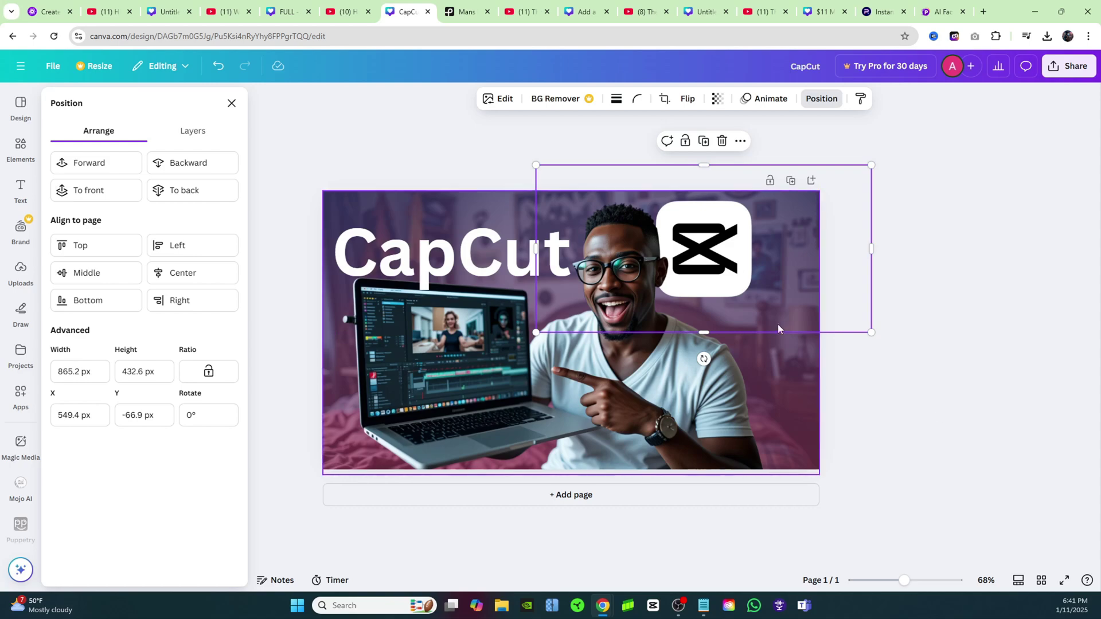
Step: Send the "CapCut" text backward behind the man and laptop cutout
click(441, 270)
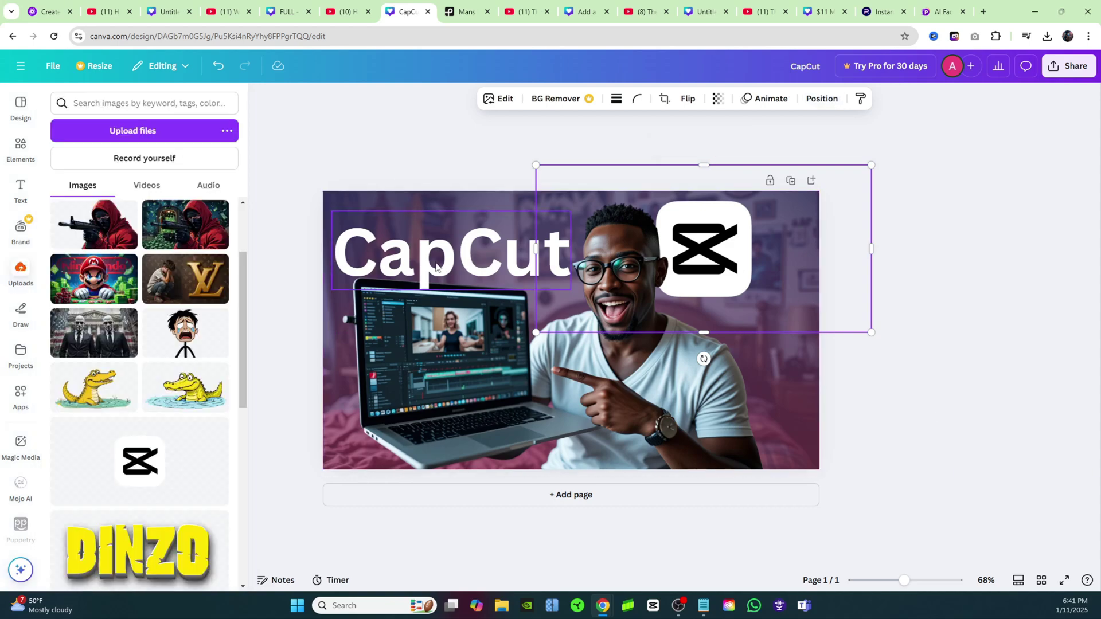
click(428, 267)
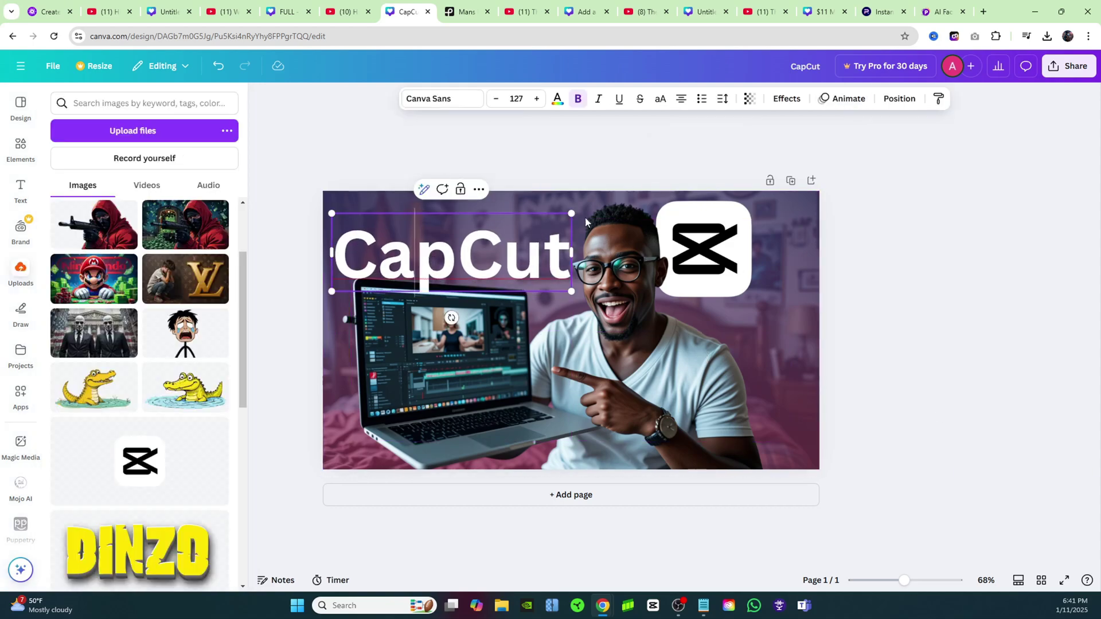
click(901, 103)
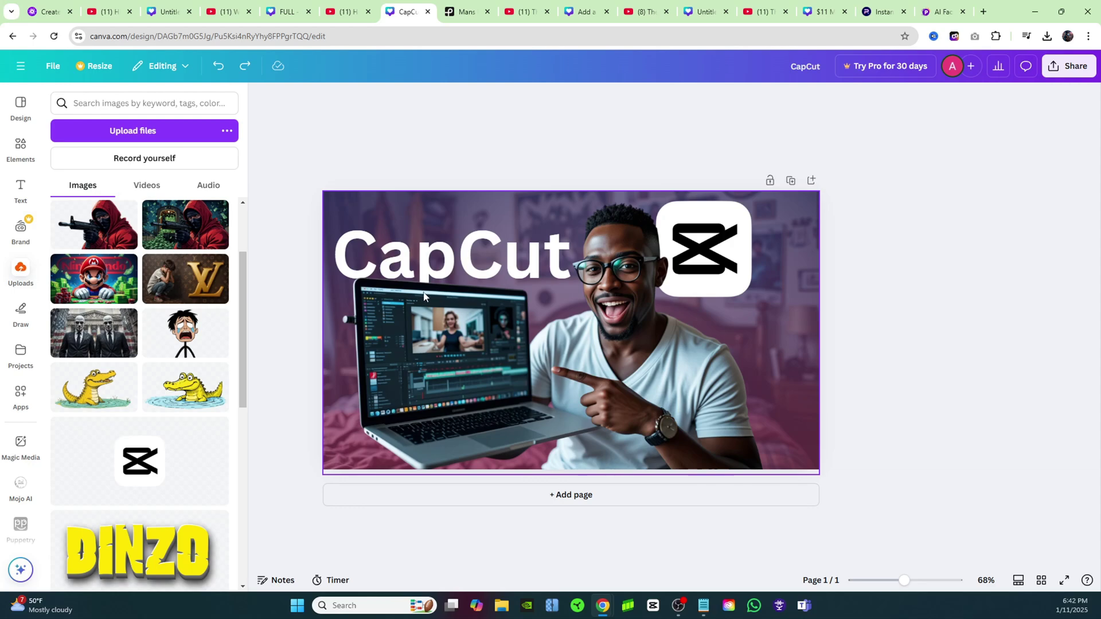
key(ctrl+y)
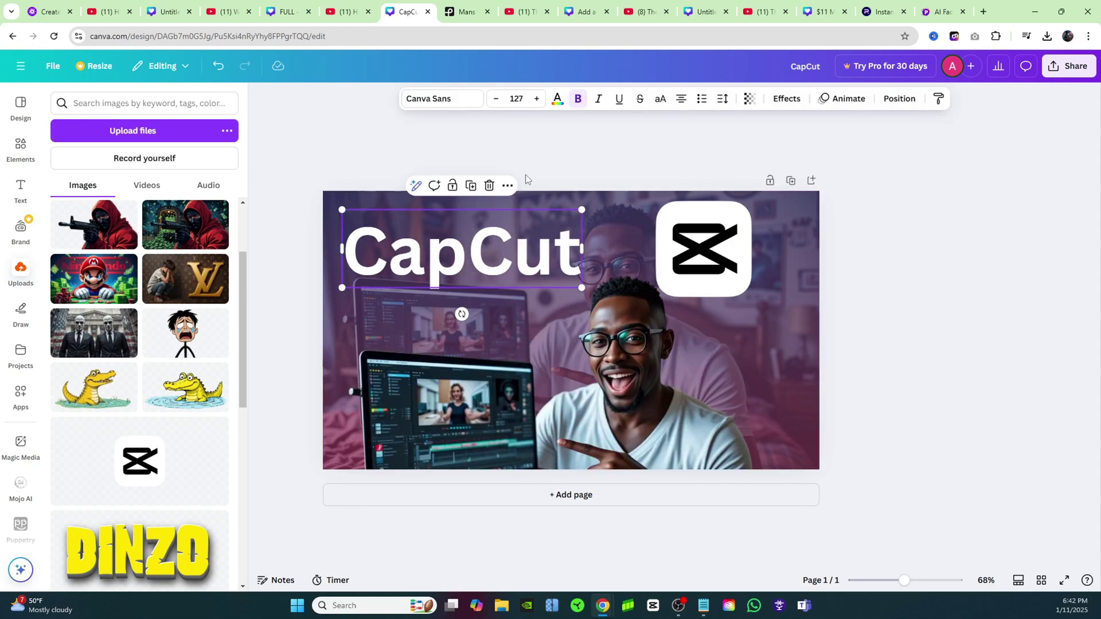
Step: Give the "CapCut" text a black Shadow effect with offset 62, blur 100 and transparency 100
click(786, 99)
click(209, 171)
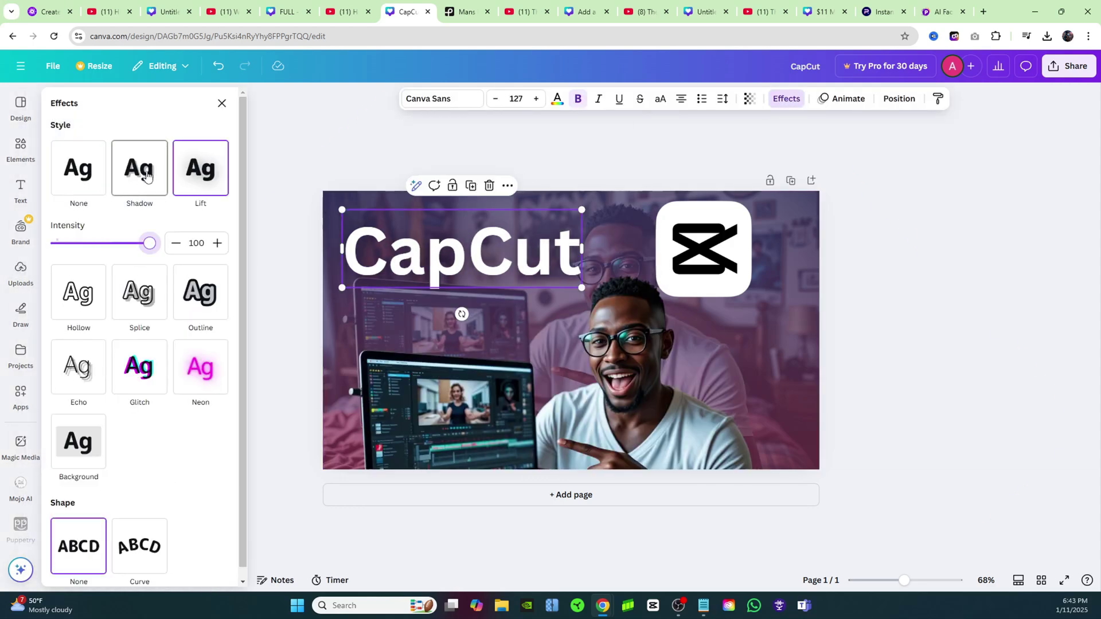
click(139, 168)
click(219, 389)
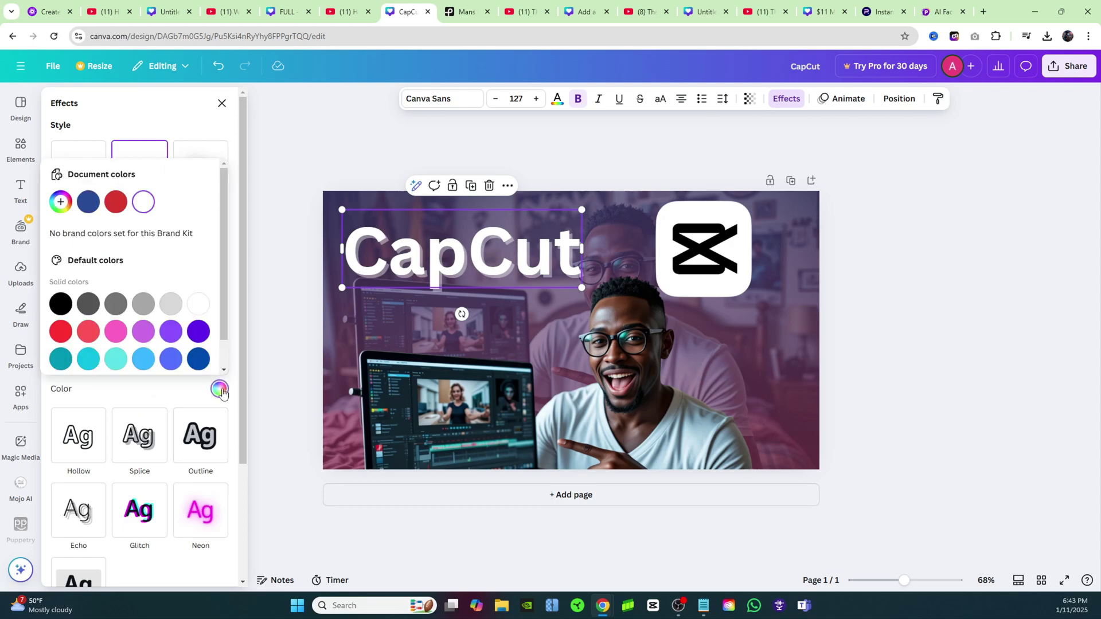
click(59, 300)
click(151, 324)
drag(152, 327, 277, 352)
drag(123, 364, 213, 369)
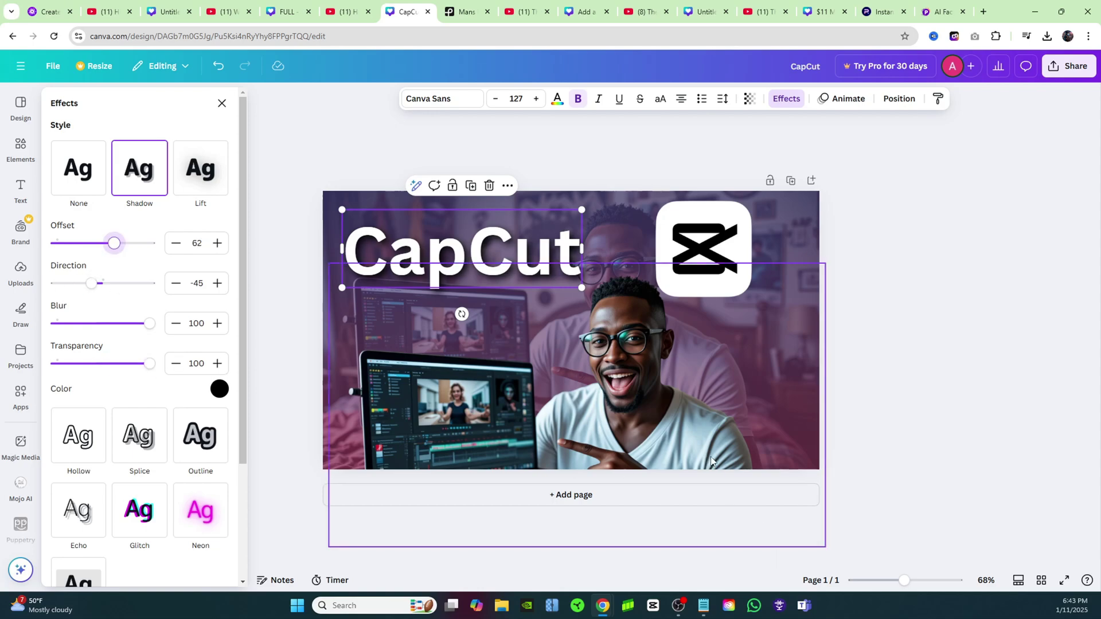
Step: Move the man and laptop cutout back up over the background photo and compare the design with the original thumbnail on YouTube
click(699, 429)
drag(700, 429, 694, 356)
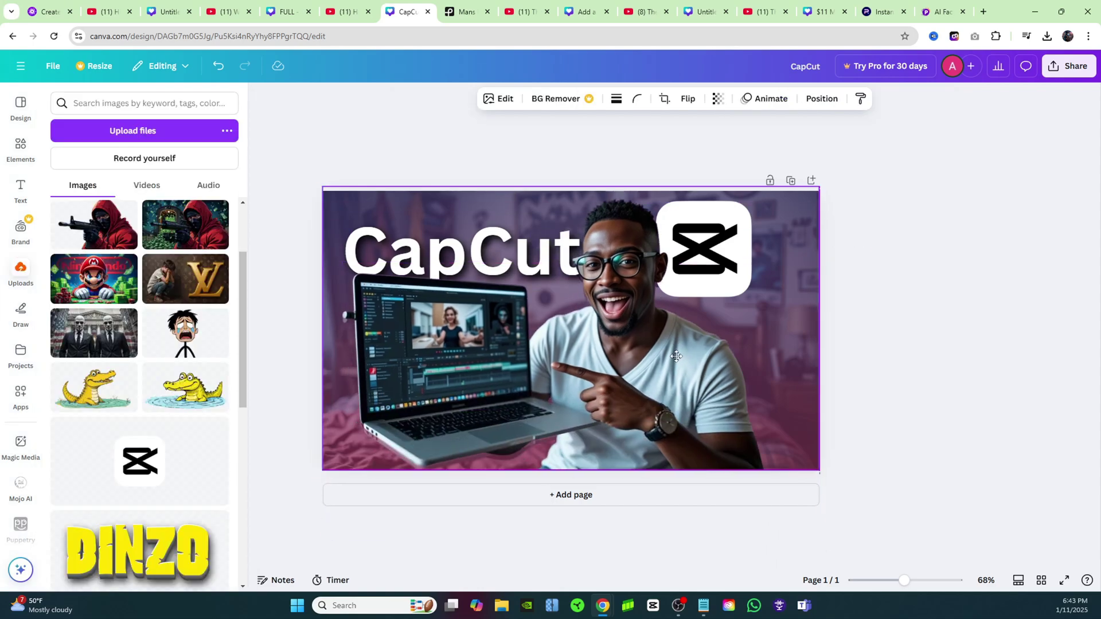
click(913, 230)
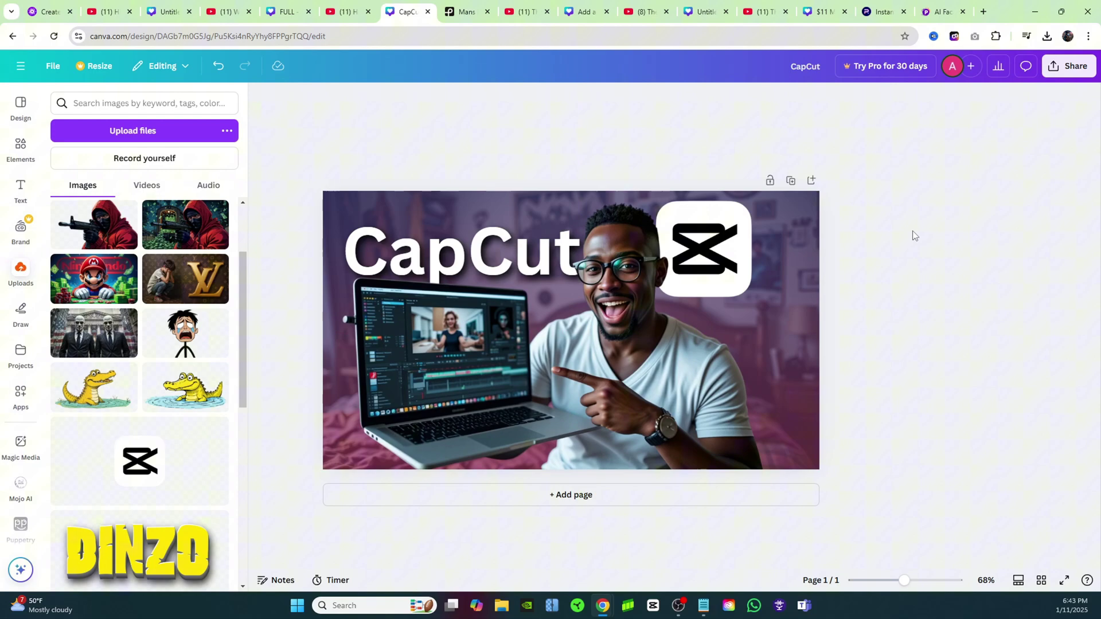
click(712, 235)
click(1013, 188)
click(343, 11)
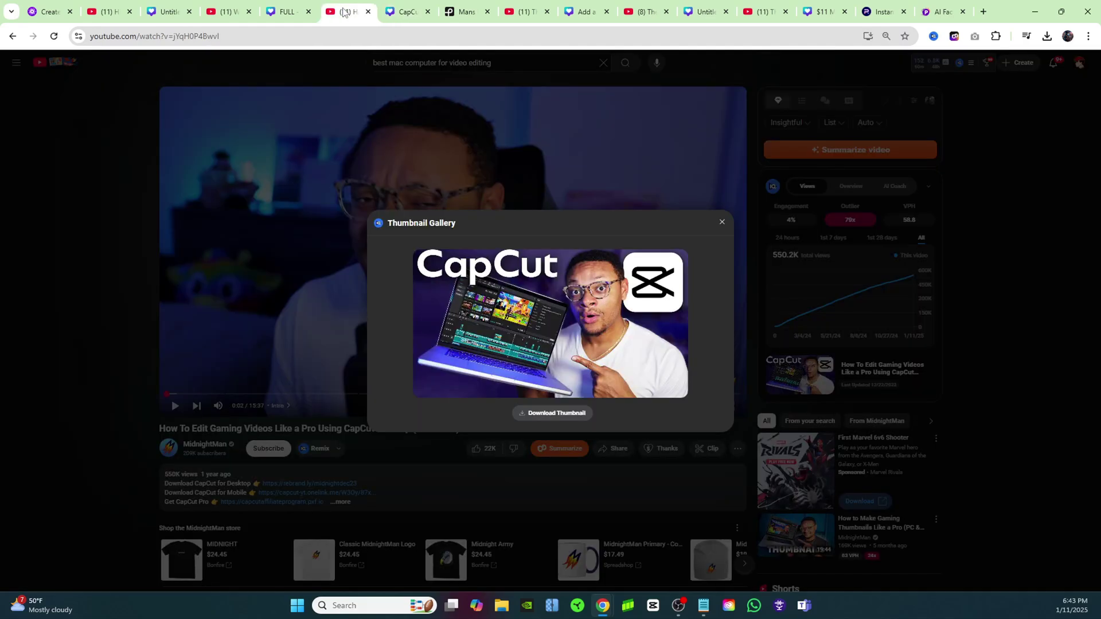
click(407, 11)
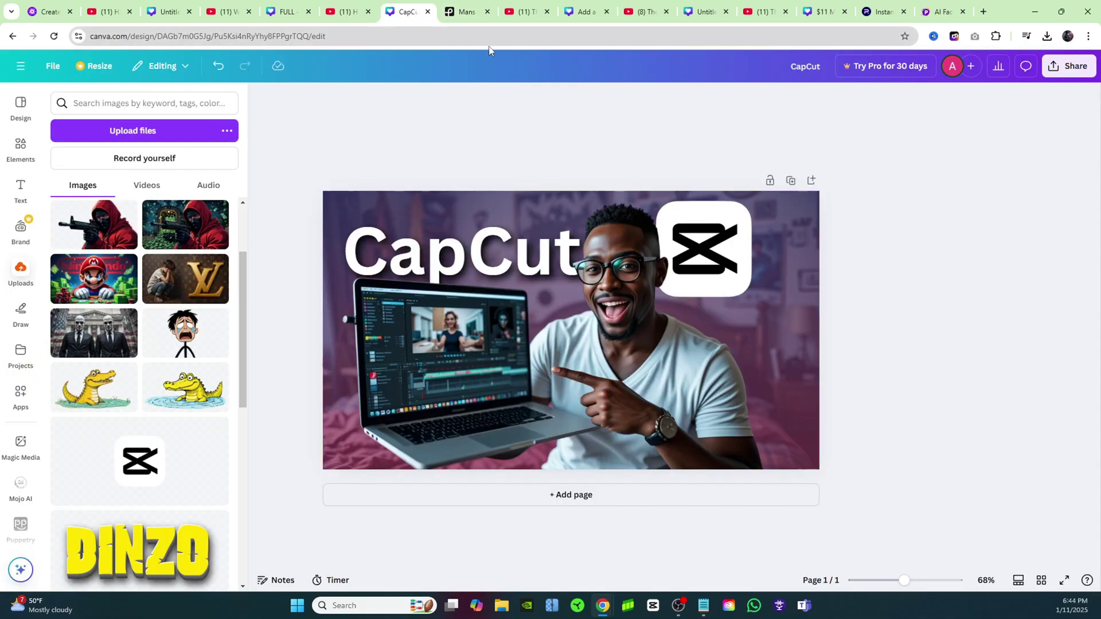
Step: Switch to Pexels, download the portrait of the man in a black shirt from the "mans face" results and close the thank-you dialog
click(466, 12)
click(918, 439)
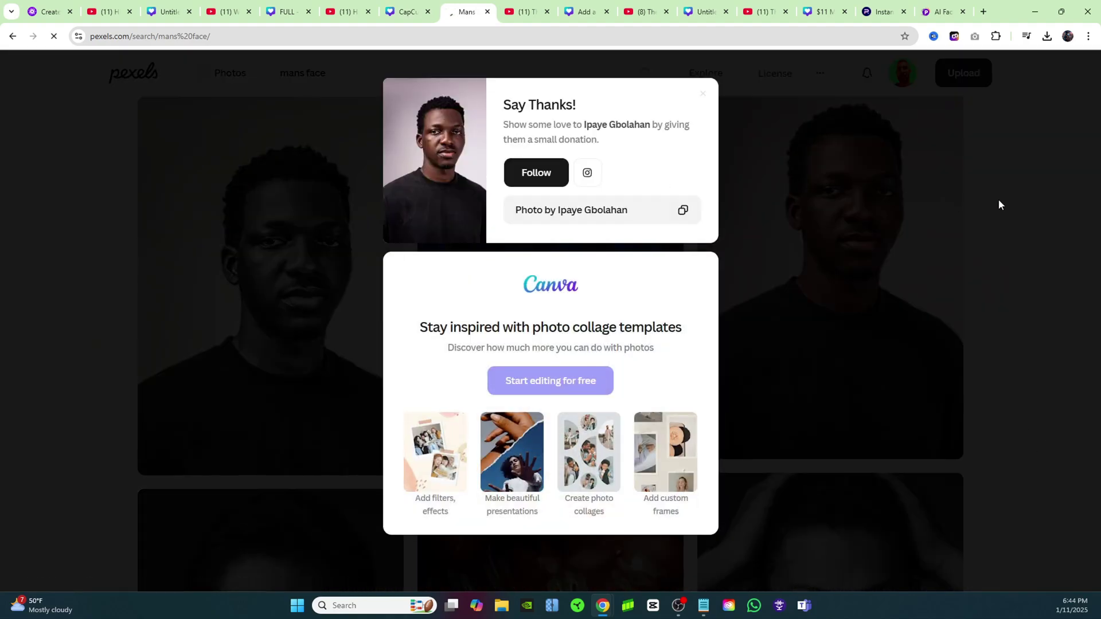
click(703, 96)
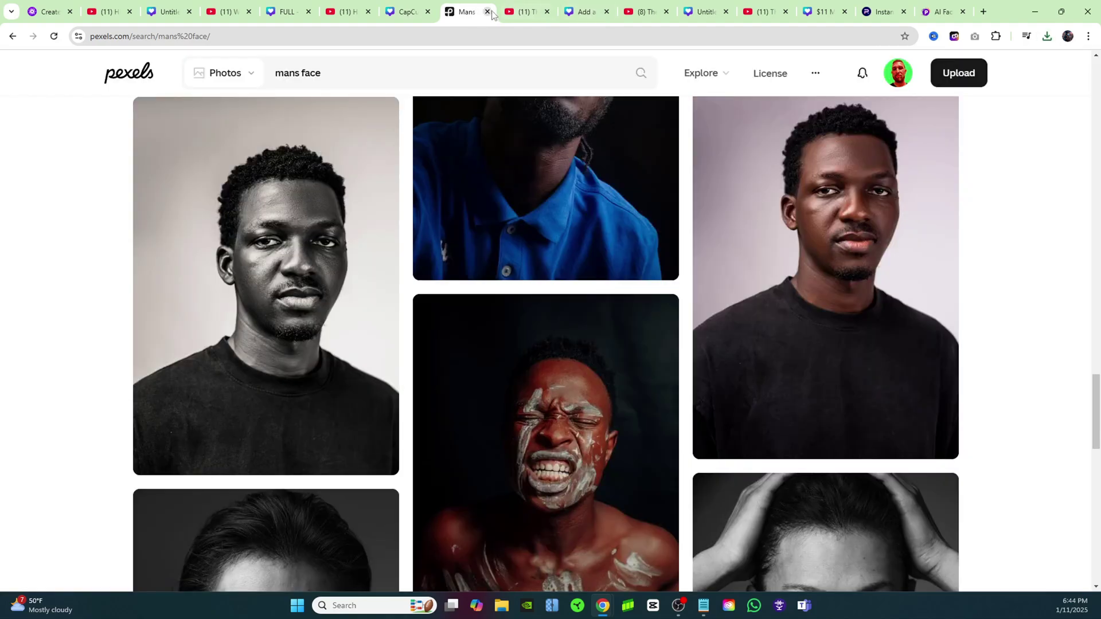
Step: Switch to PixNova AI's Photo Face Swap and upload the man-with-laptop image as the source image
click(940, 12)
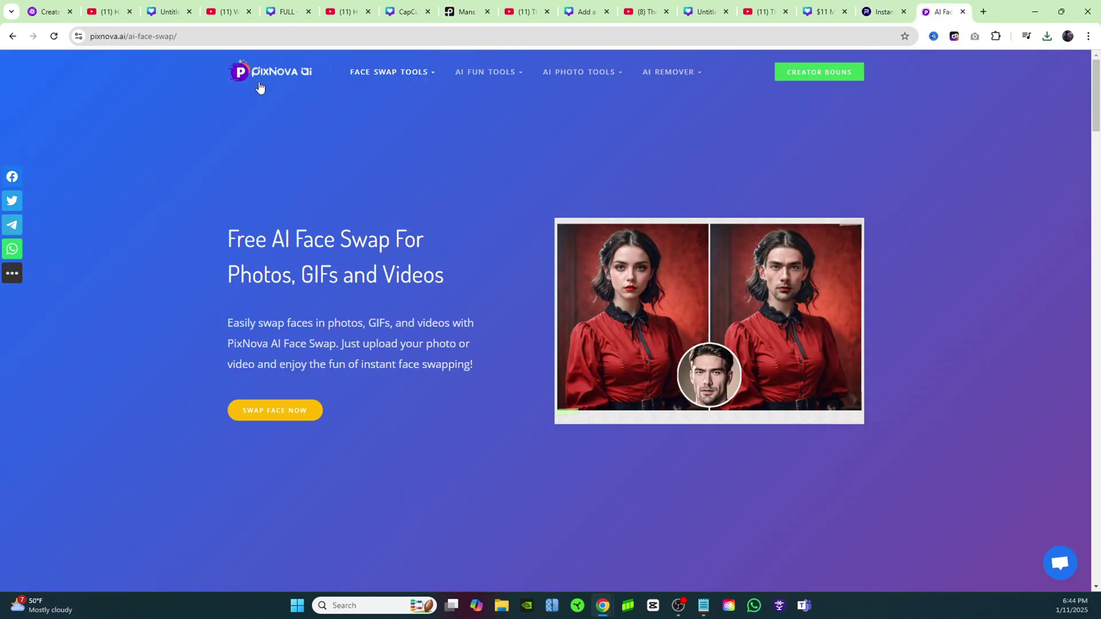
click(276, 411)
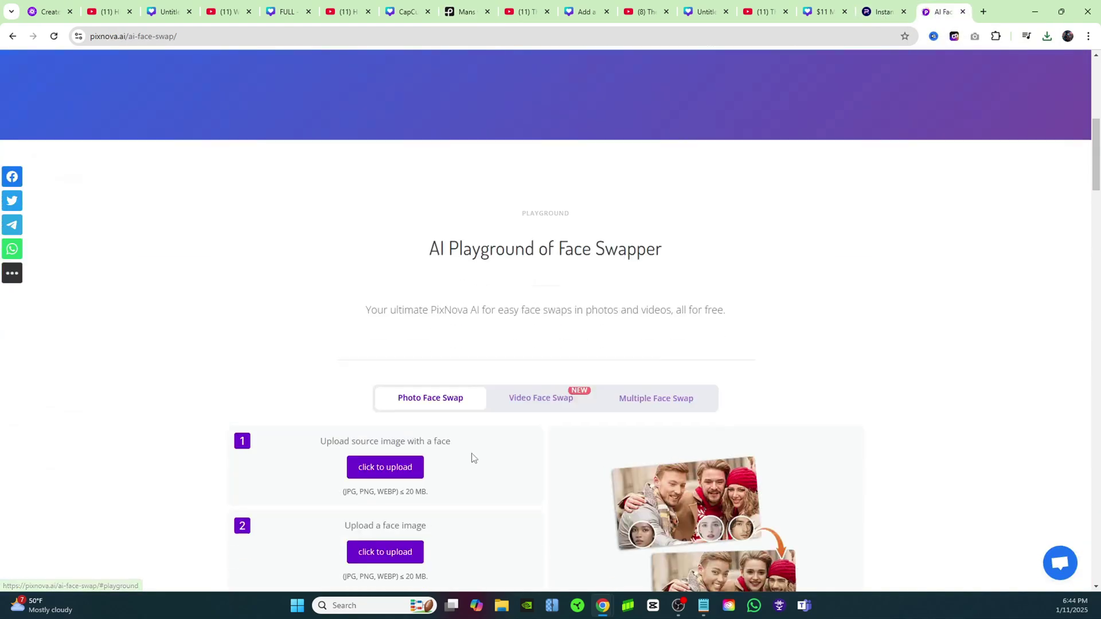
click(393, 243)
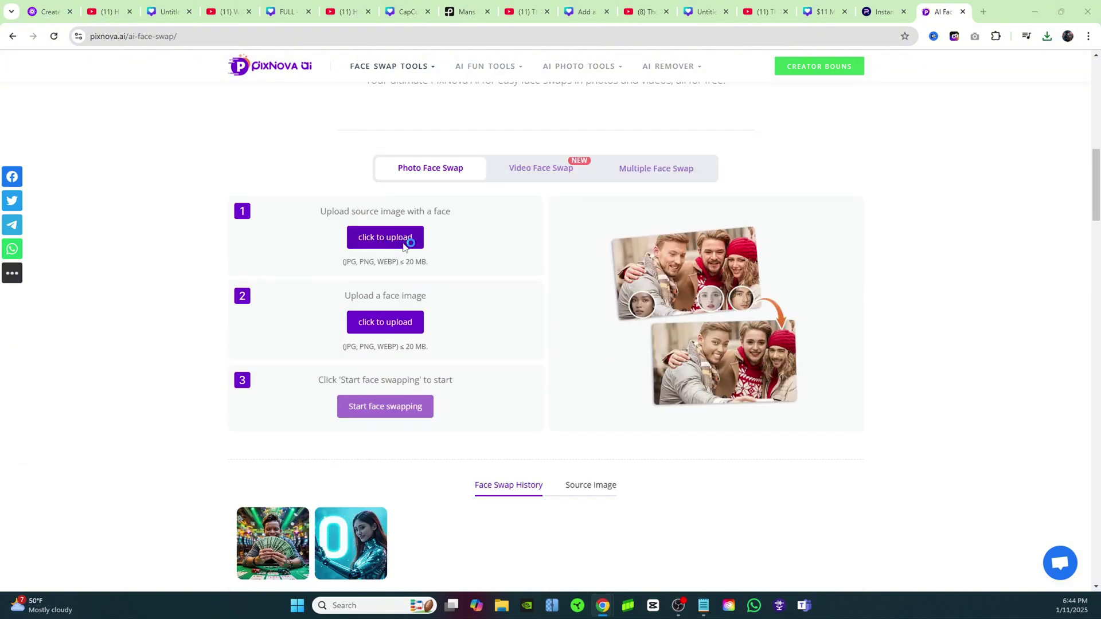
double_click(159, 127)
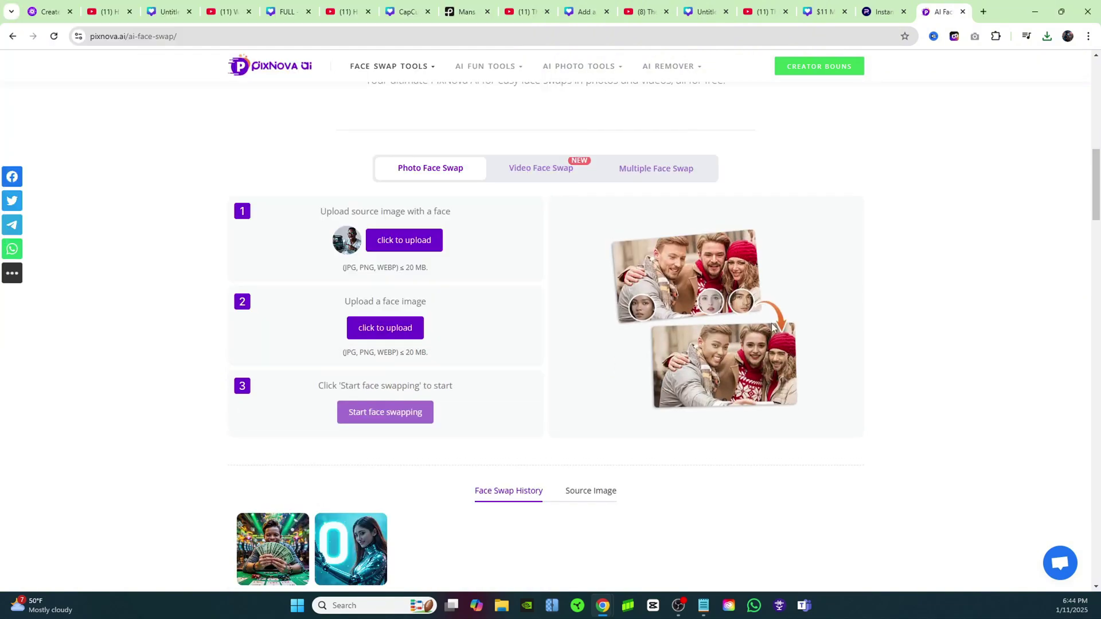
Step: Upload the downloaded portrait of the man in a black shirt as the face image and start the face swap
click(386, 328)
double_click(159, 124)
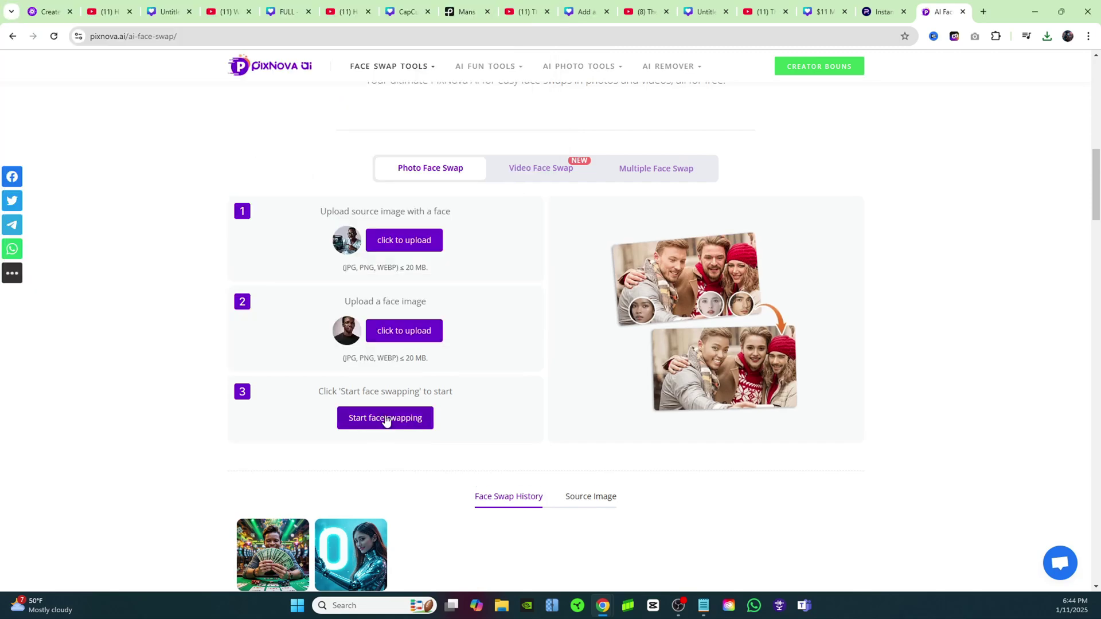
click(386, 418)
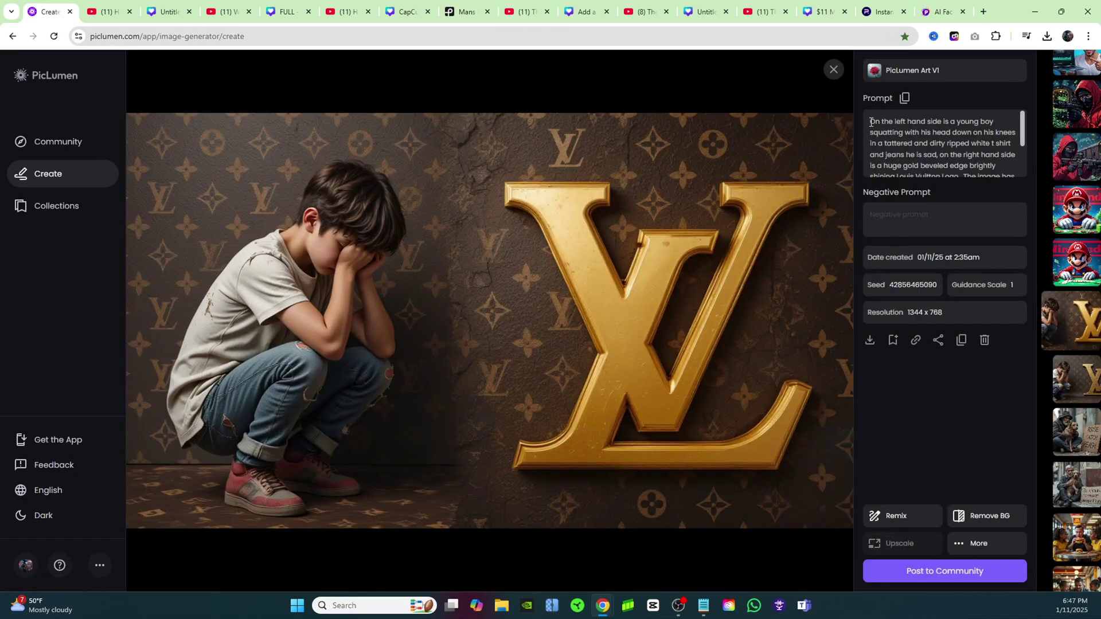
Step: Switch to PicLumen, read the prompt of the boy and Louis Vuitton logo image, and view the original thumbnail on YouTube
scroll(871, 122, down, 2)
click(518, 13)
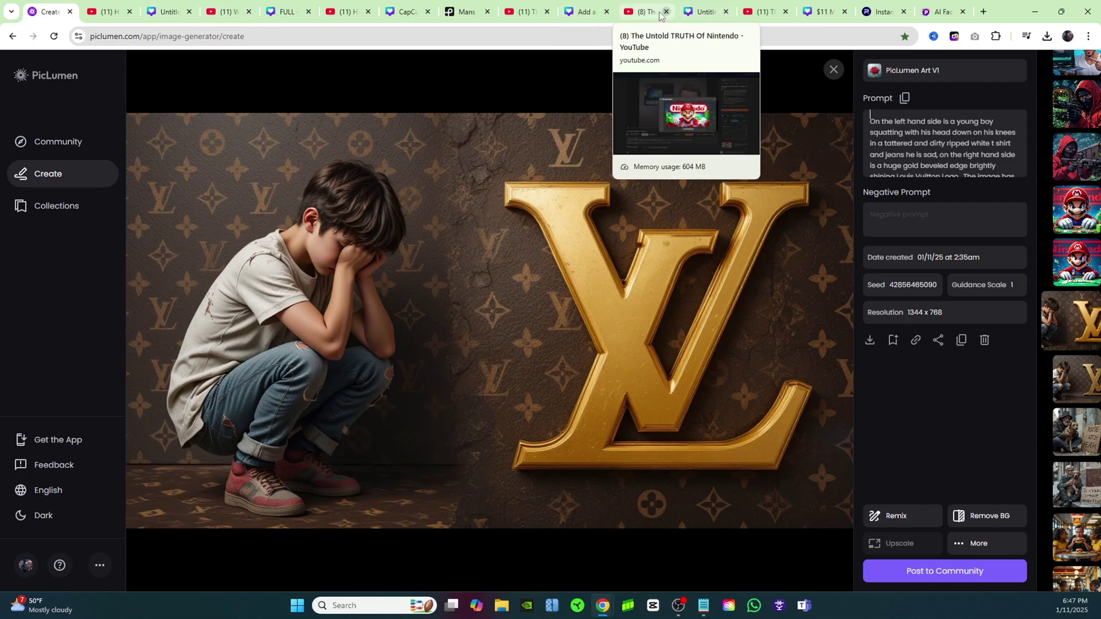
Step: Switch to the Louis Vuitton design in Canva and set the image's vibrance to 47, saturation to 20 and vignette to 51
click(584, 12)
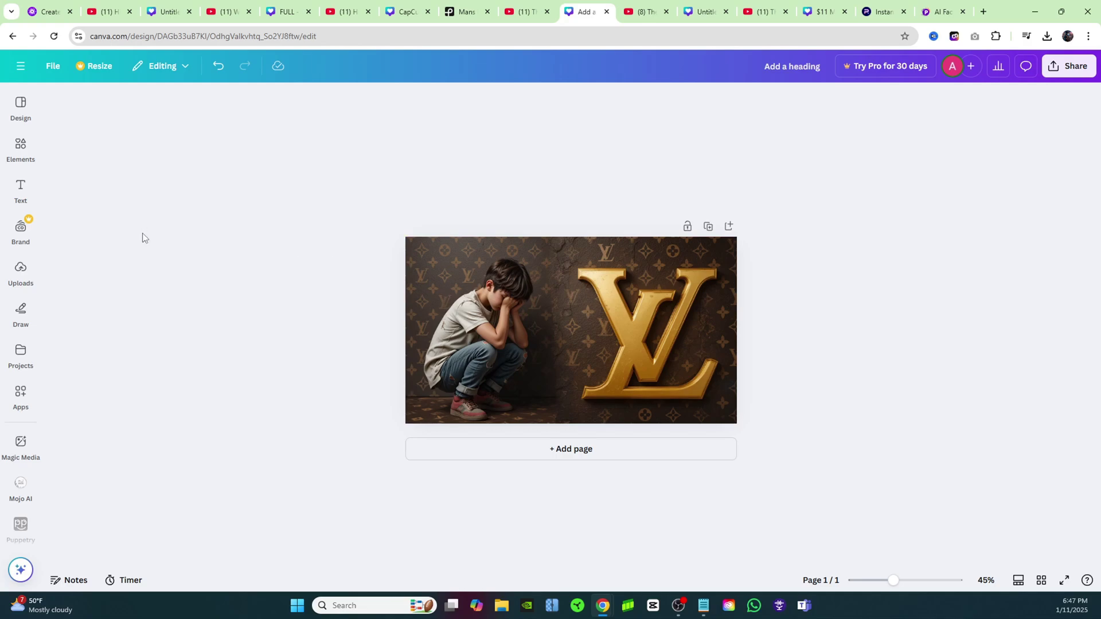
click(580, 337)
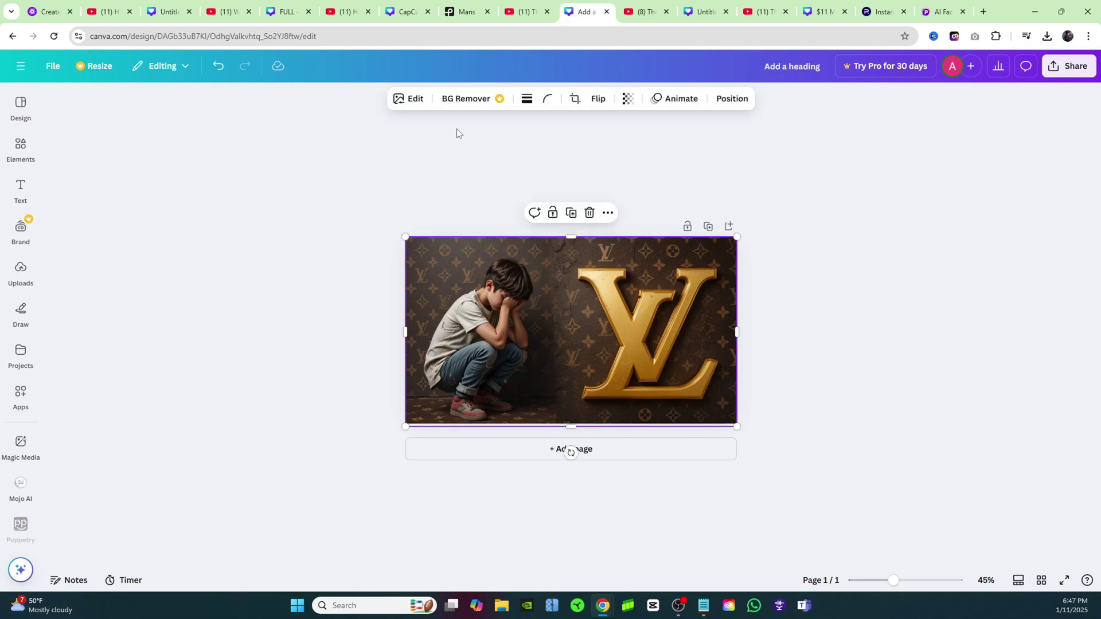
click(415, 100)
click(94, 130)
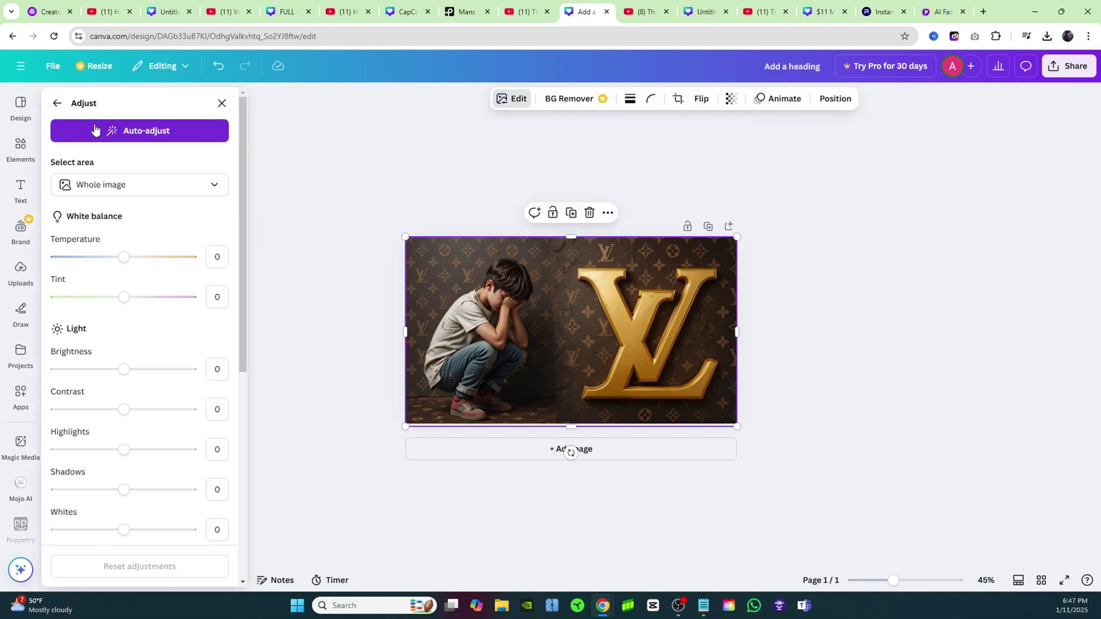
scroll(118, 398, down, 6)
drag(124, 309, 147, 312)
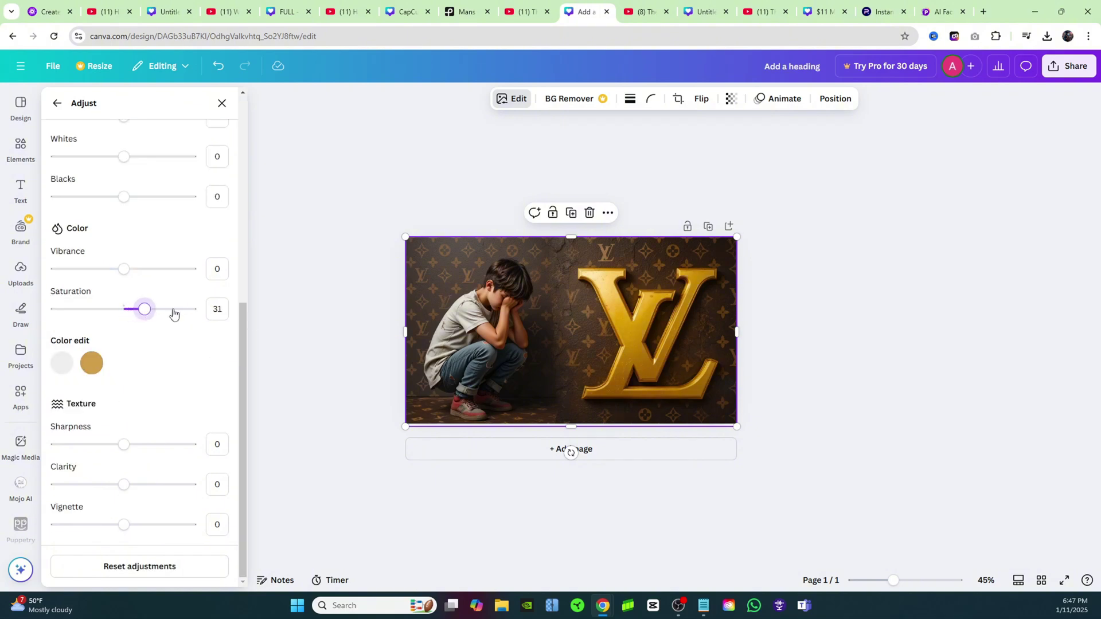
drag(124, 269, 136, 309)
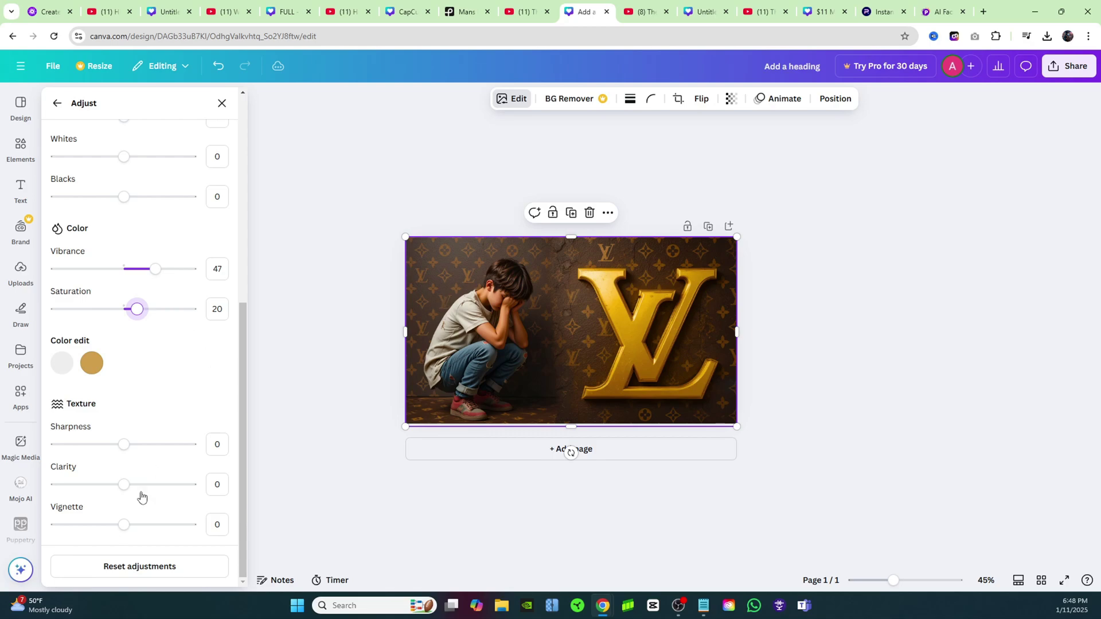
drag(126, 527, 157, 525)
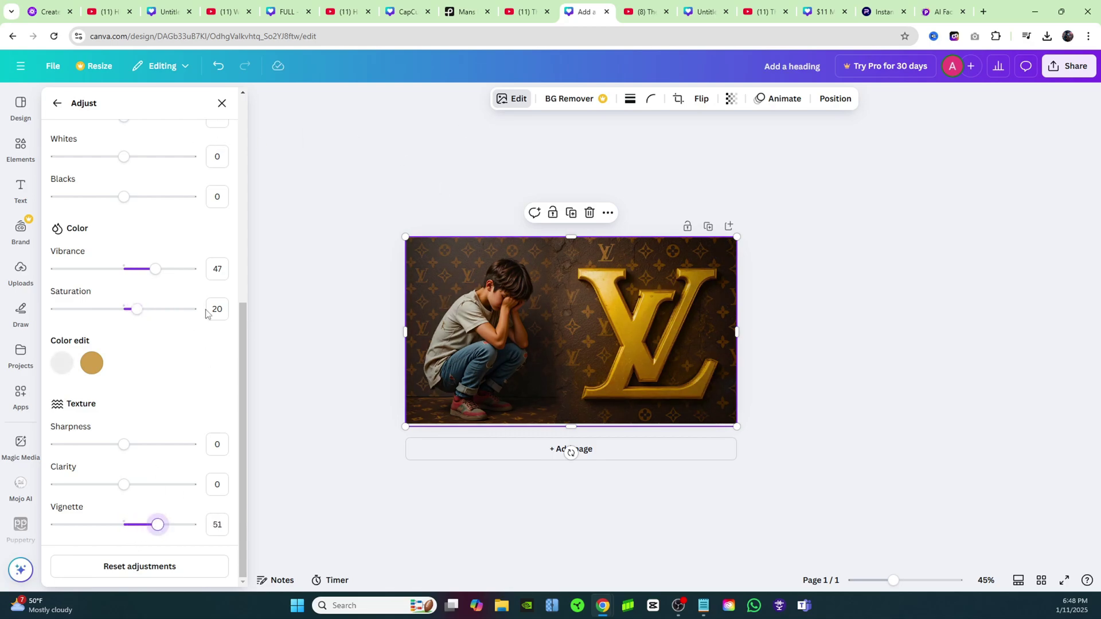
Step: Add the heading "How Louis Vuitton Was Made" in white Cooper Hewitt along the image's upper edge and compare it with the original thumbnail
click(22, 194)
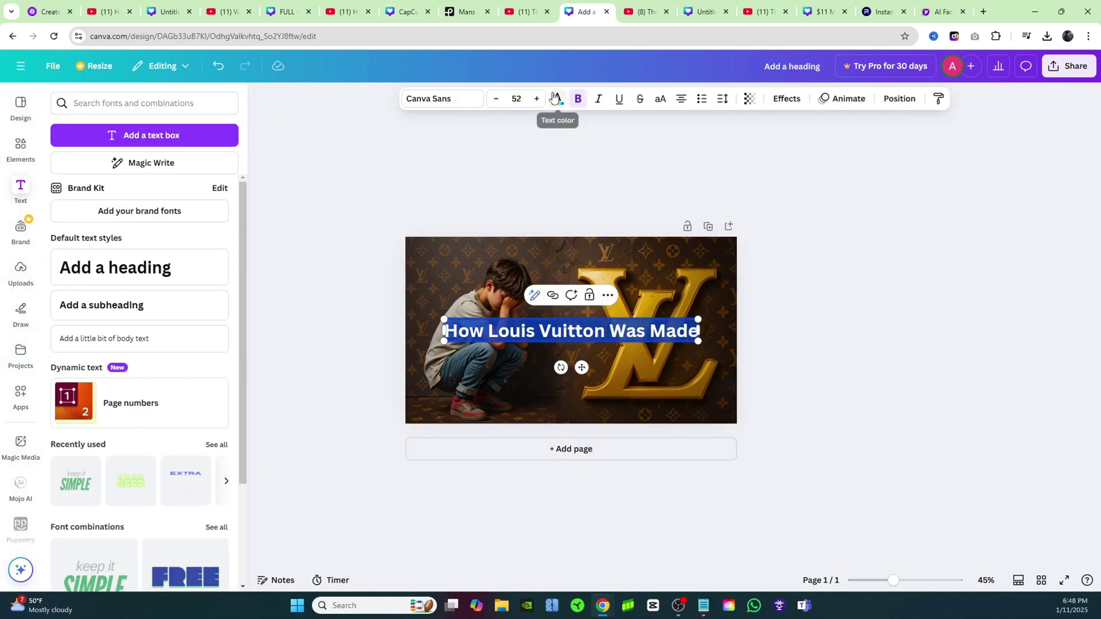
drag(584, 333, 549, 250)
click(523, 11)
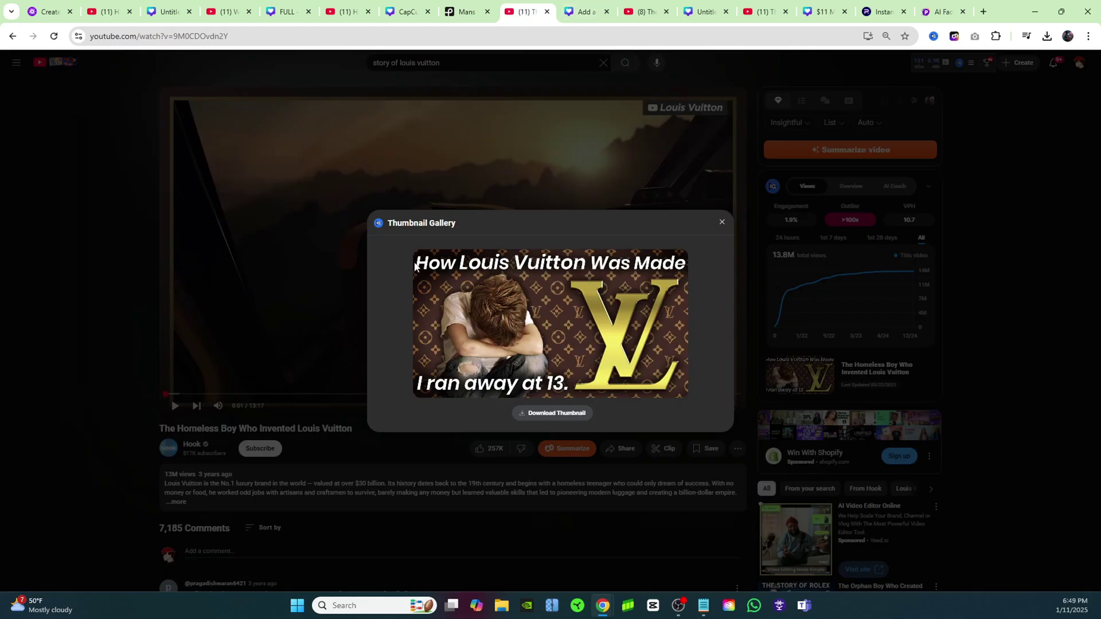
click(586, 11)
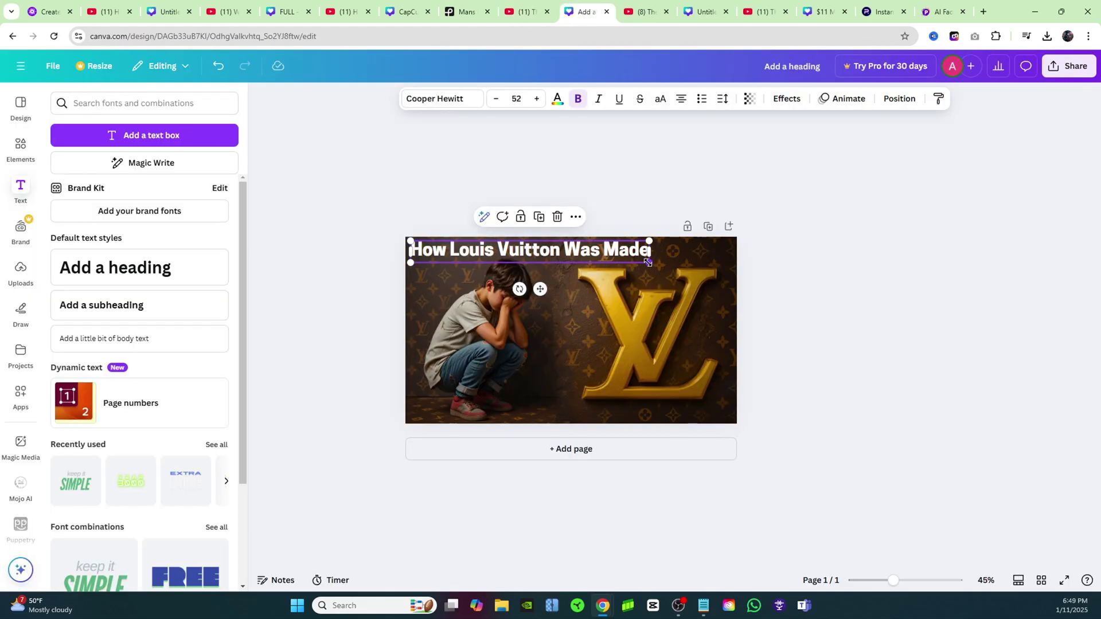
Step: Enlarge the "How Louis Vuitton Was Made" heading to size 71.1 across the image's width and make it italic
drag(651, 261, 730, 291)
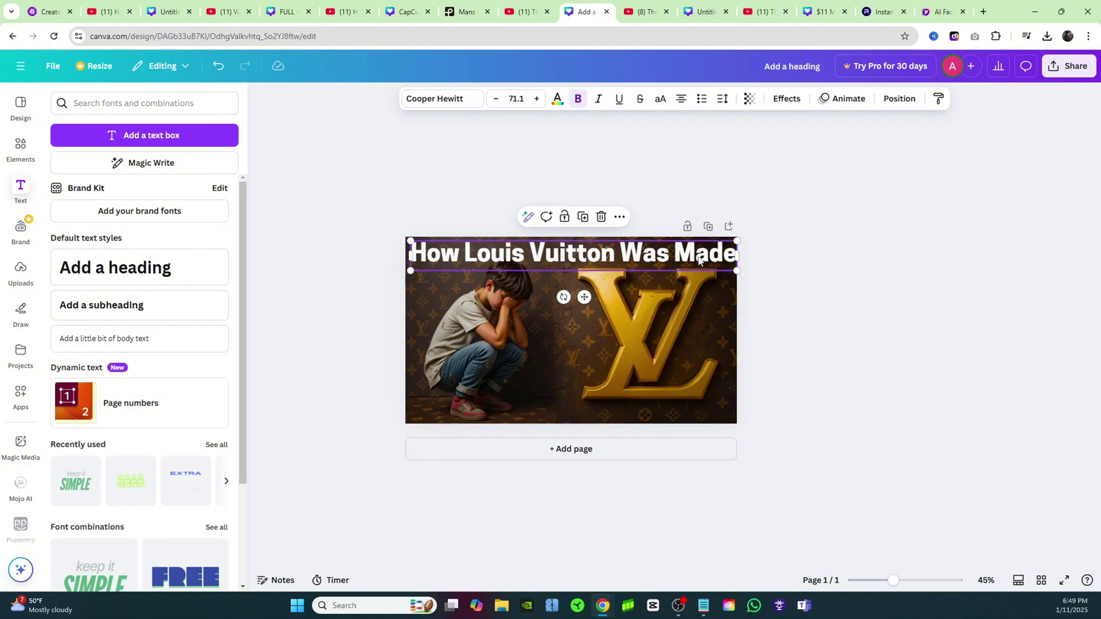
double_click(699, 256)
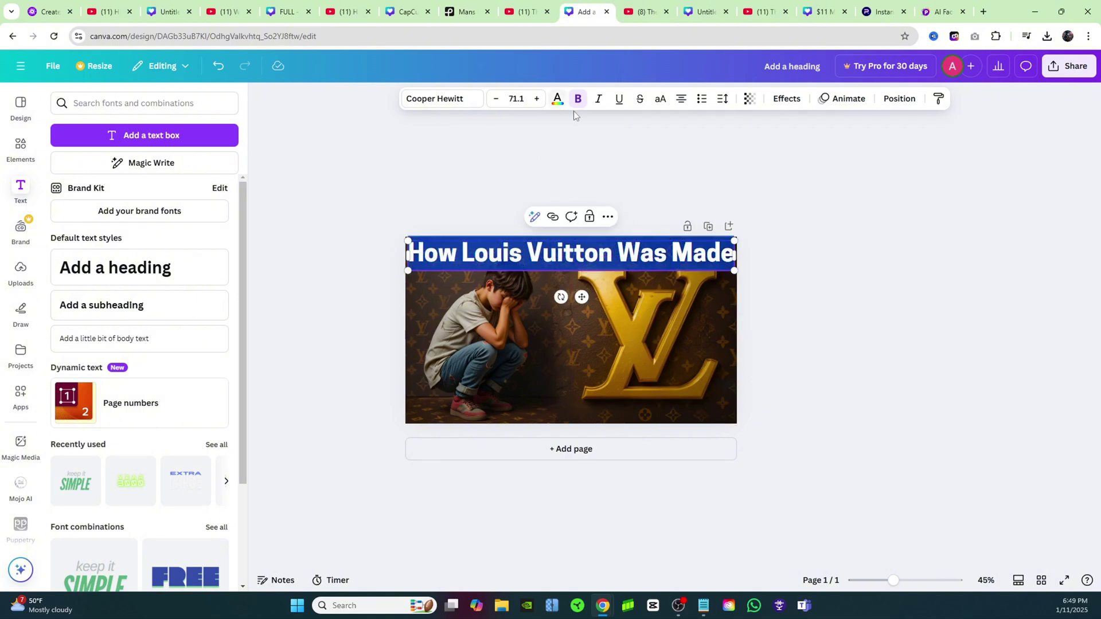
click(598, 99)
click(544, 184)
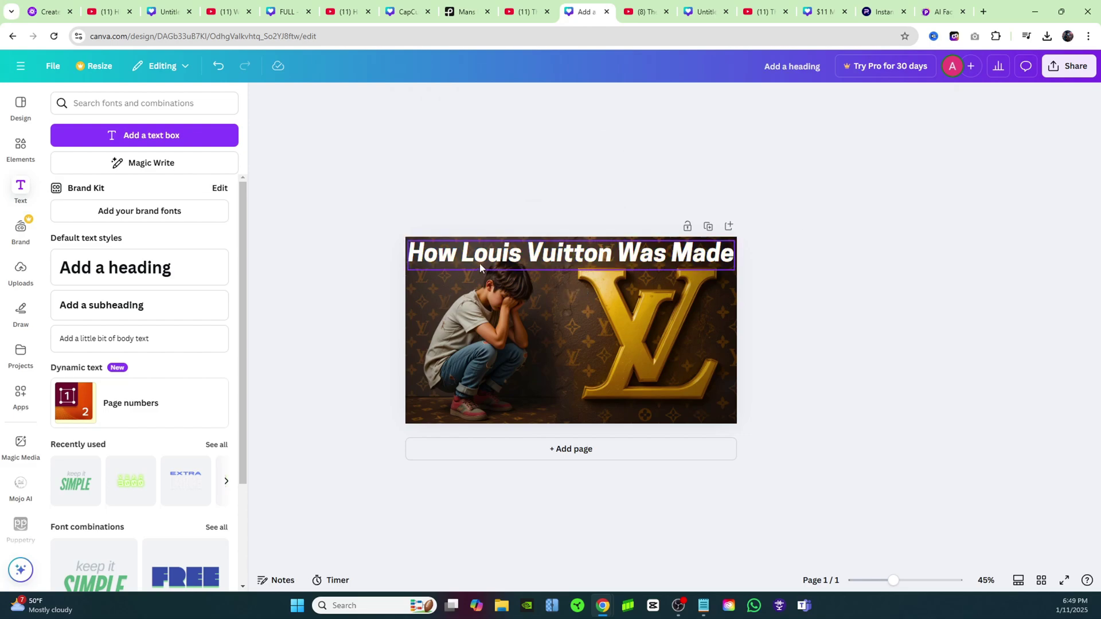
Step: Give the heading a black Shadow effect with offset 87, blur 100 and transparency 100
click(479, 265)
click(479, 265)
click(786, 99)
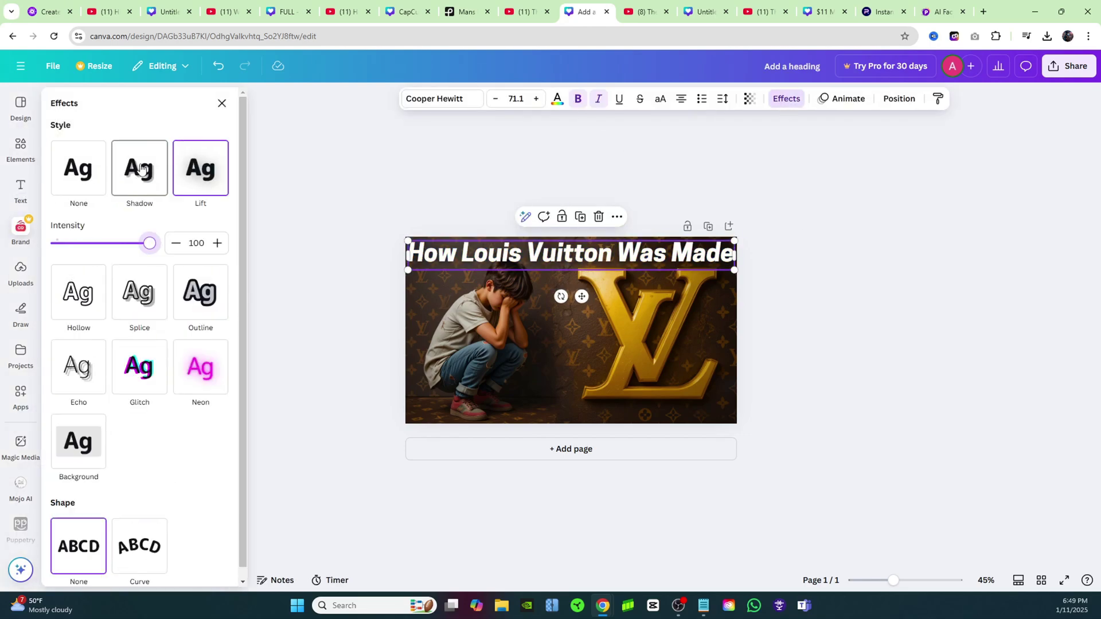
click(139, 169)
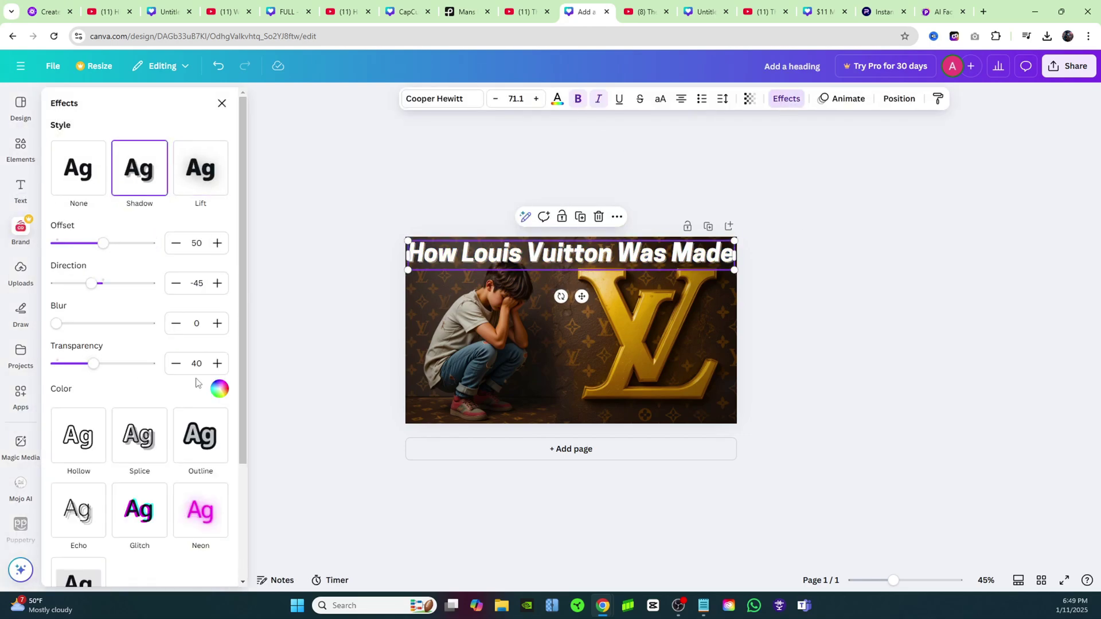
click(219, 389)
click(59, 303)
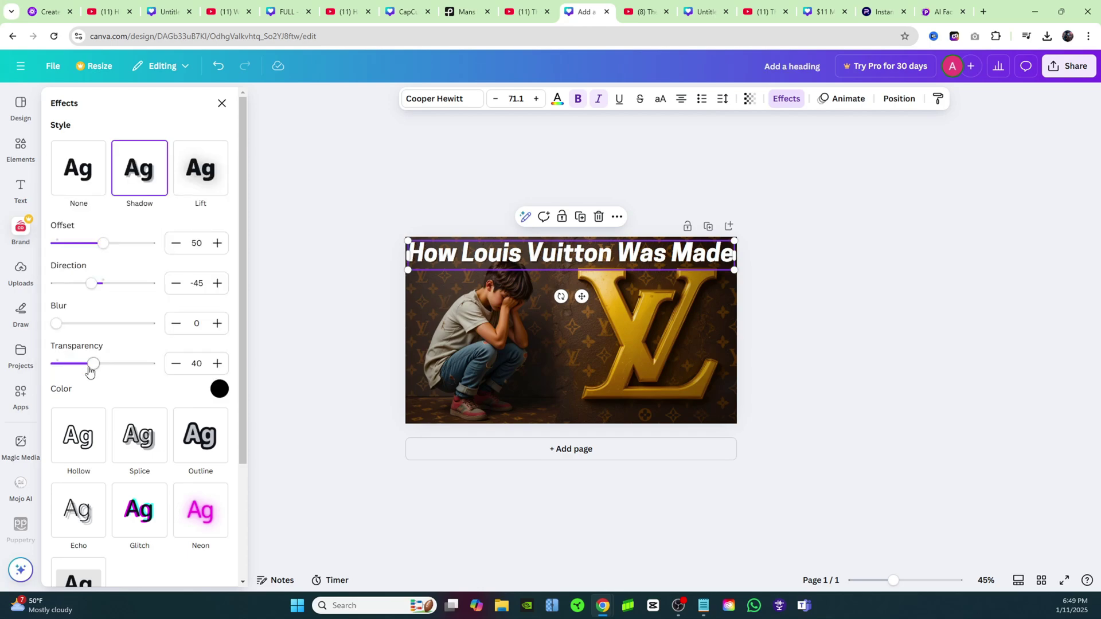
drag(90, 371, 152, 364)
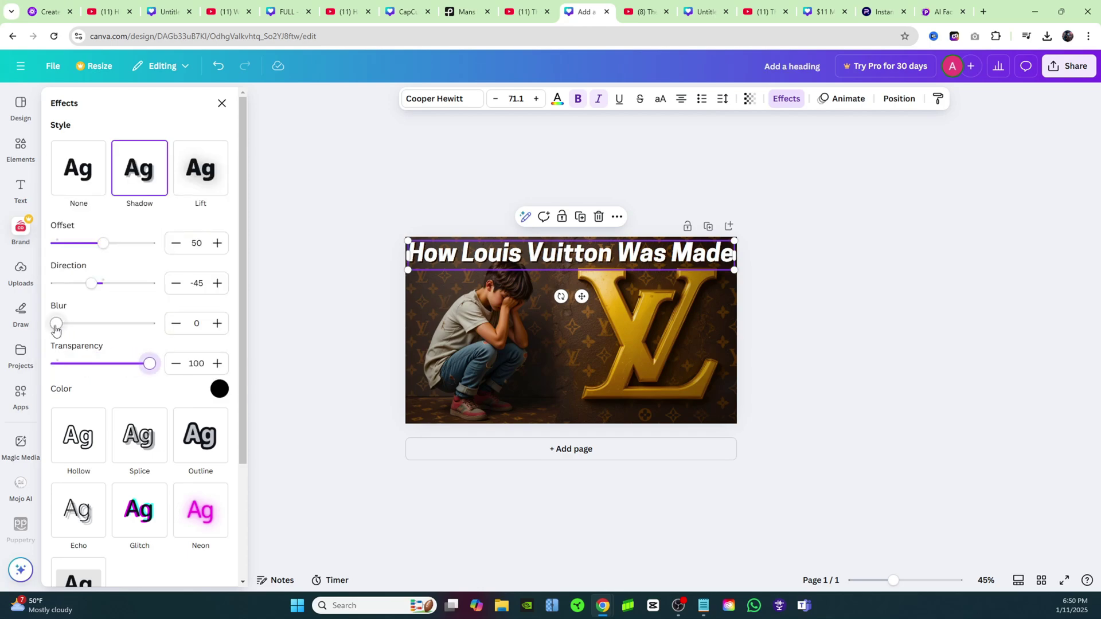
drag(56, 324, 231, 337)
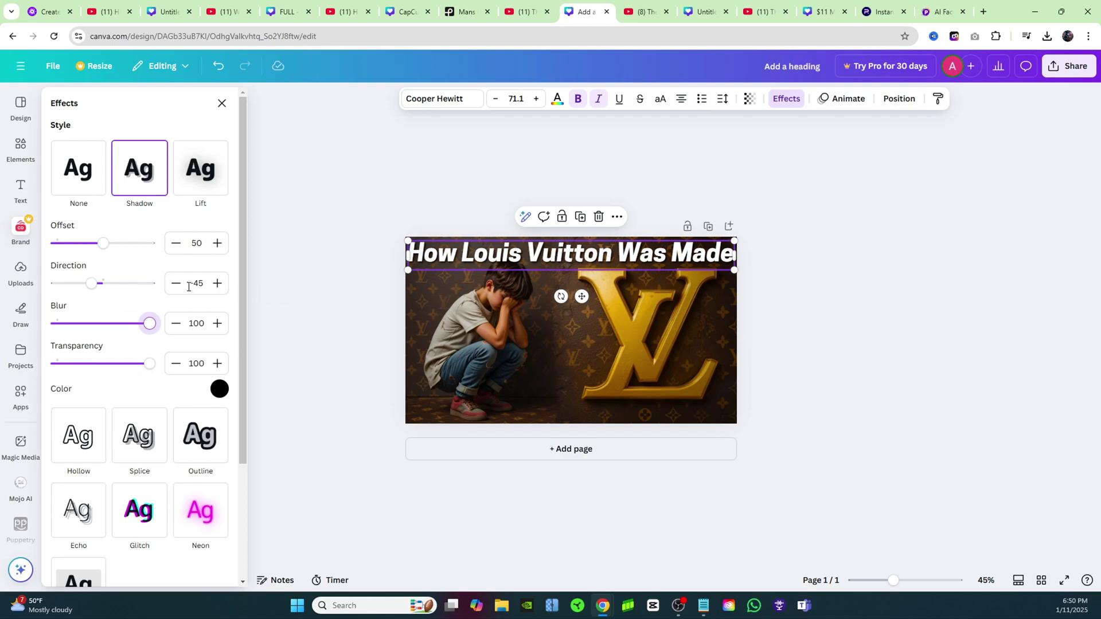
drag(106, 250, 139, 256)
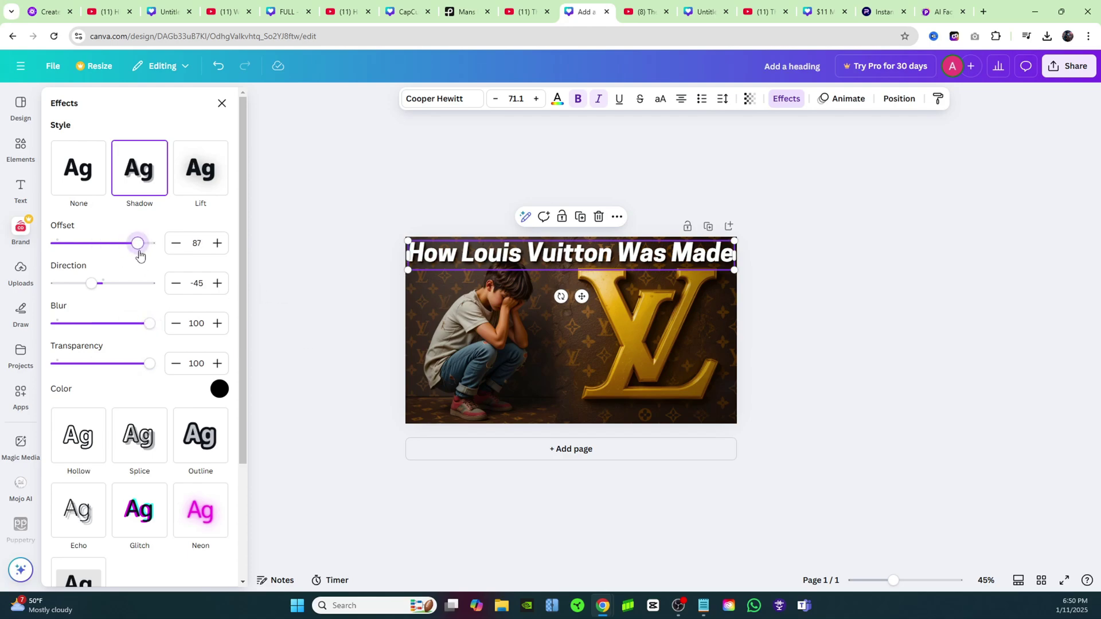
click(319, 251)
Step: Duplicate the heading, place the copy along the image's lower edge and change its text to "I ran away at 13."
click(523, 253)
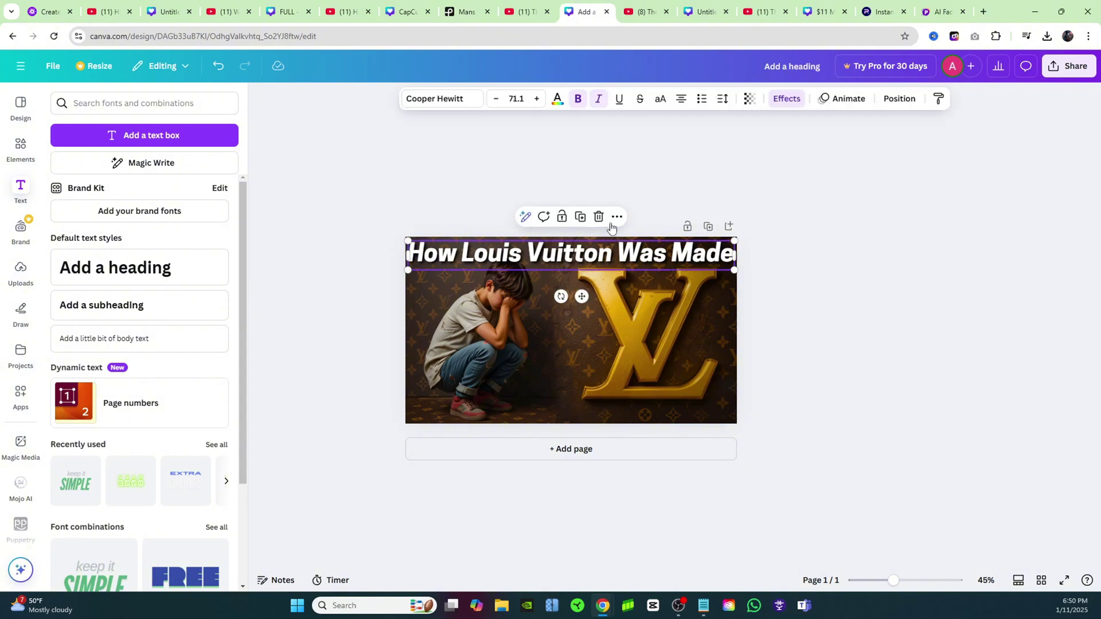
click(580, 217)
drag(567, 267, 570, 399)
text(.)
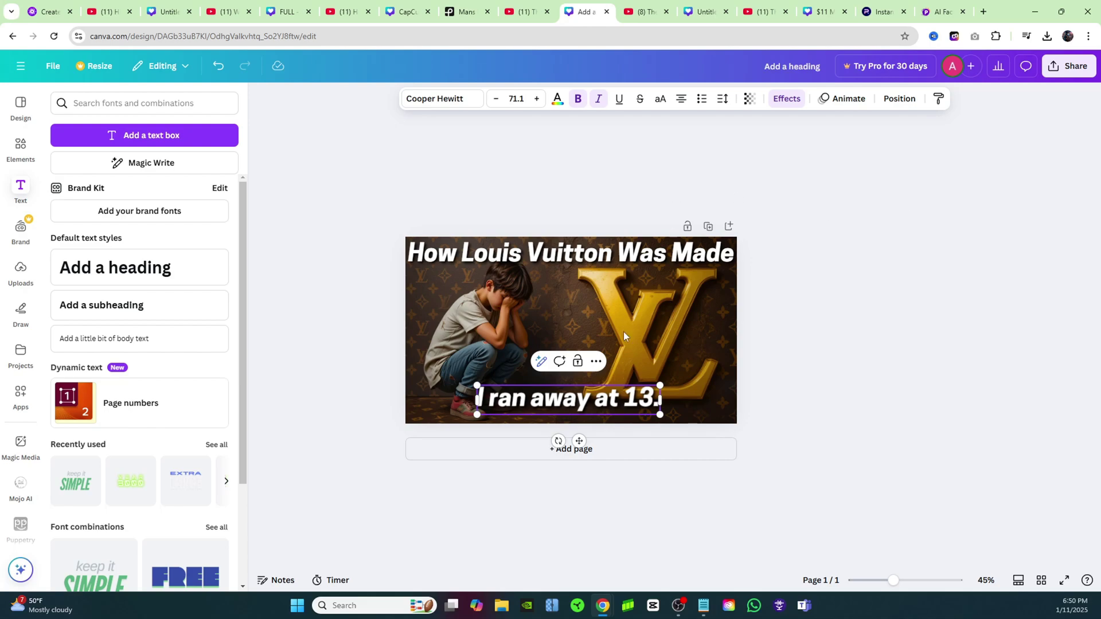
Step: Move the "I ran away at 13." text to the image's lower-left area beside the logo and compare with the original thumbnail on YouTube
drag(593, 408, 523, 401)
drag(589, 411, 582, 409)
click(528, 12)
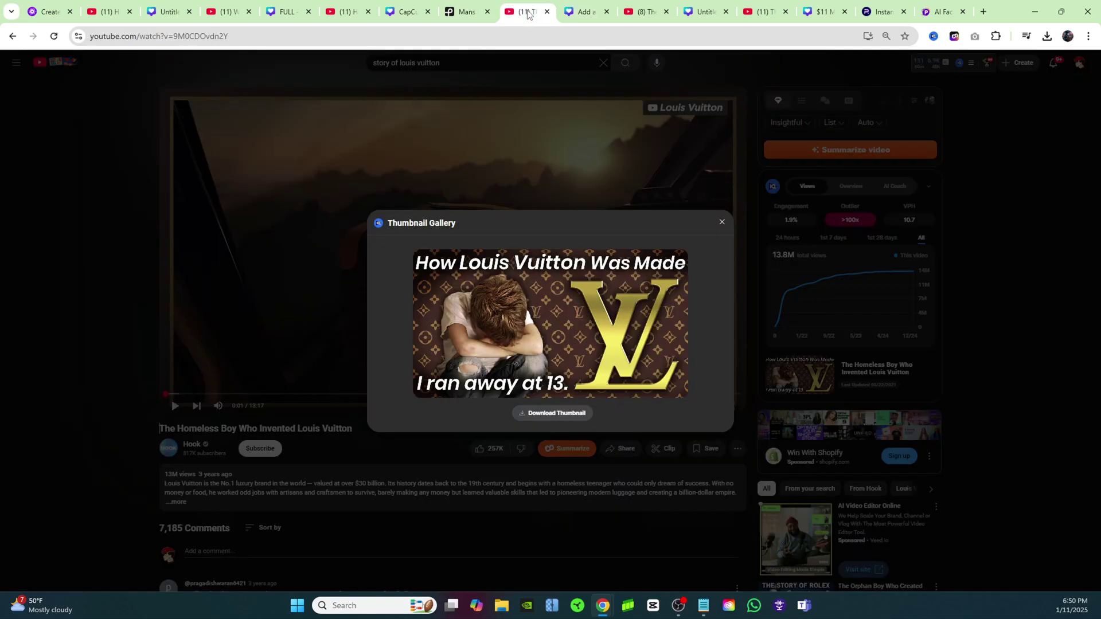
click(574, 16)
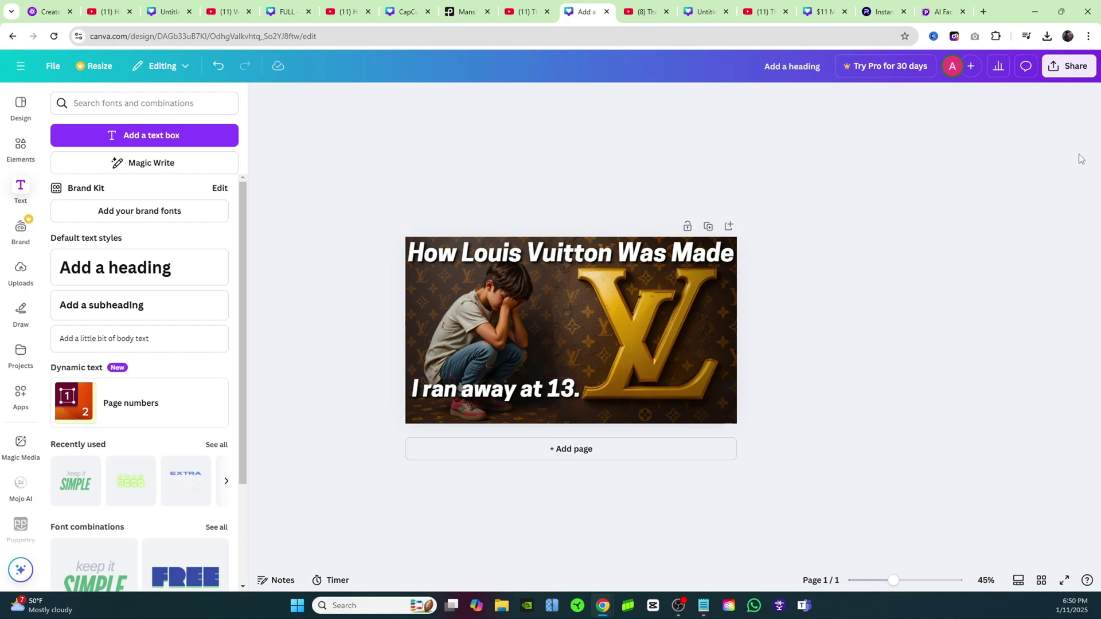
Step: View the original Nintendo thumbnail on YouTube, and in PicLumen download the Mario image with banknotes floating beside the Nintendo sign
click(651, 13)
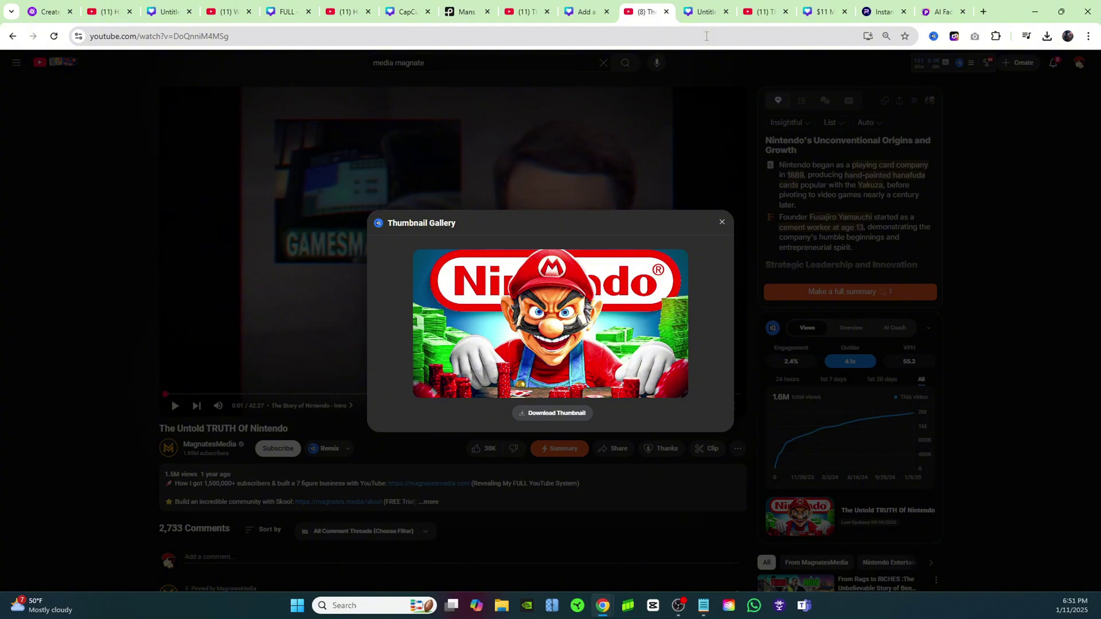
click(47, 13)
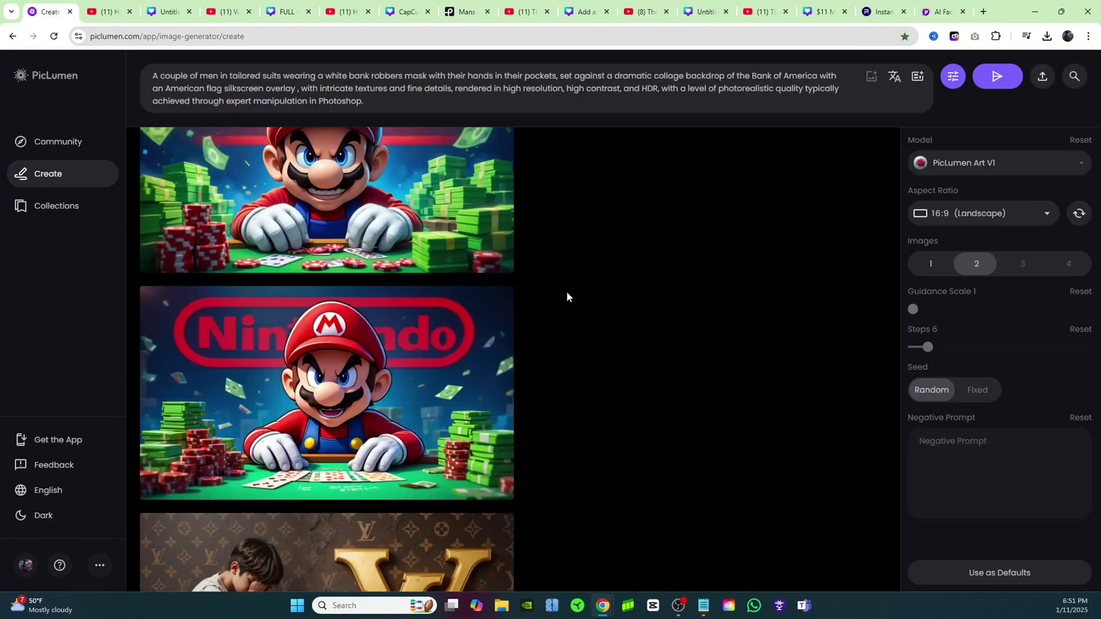
scroll(565, 294, down, 5)
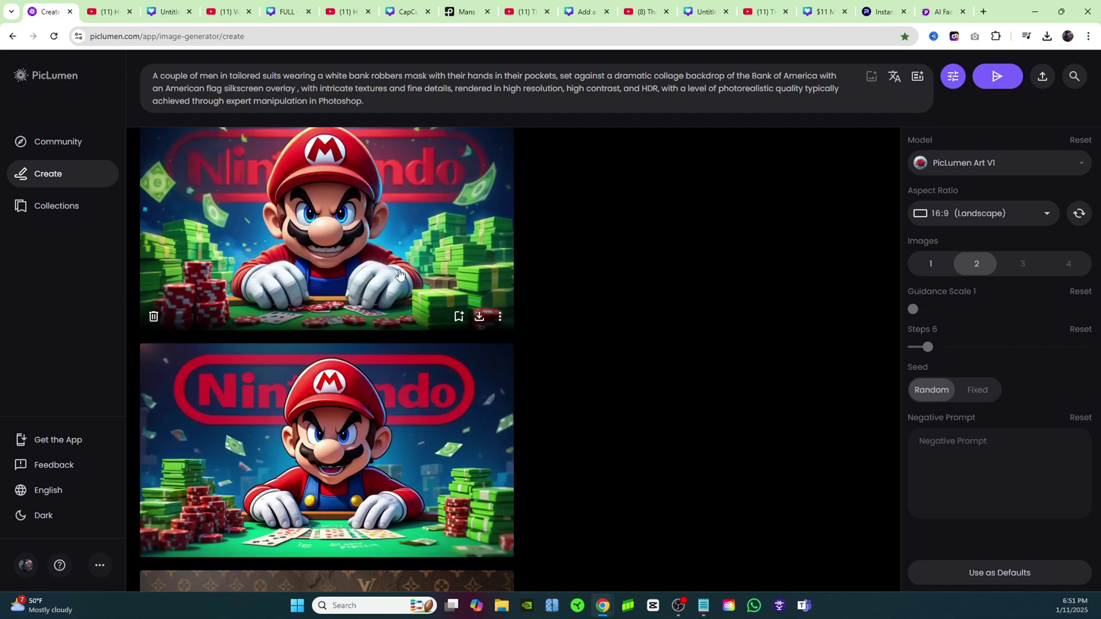
click(479, 317)
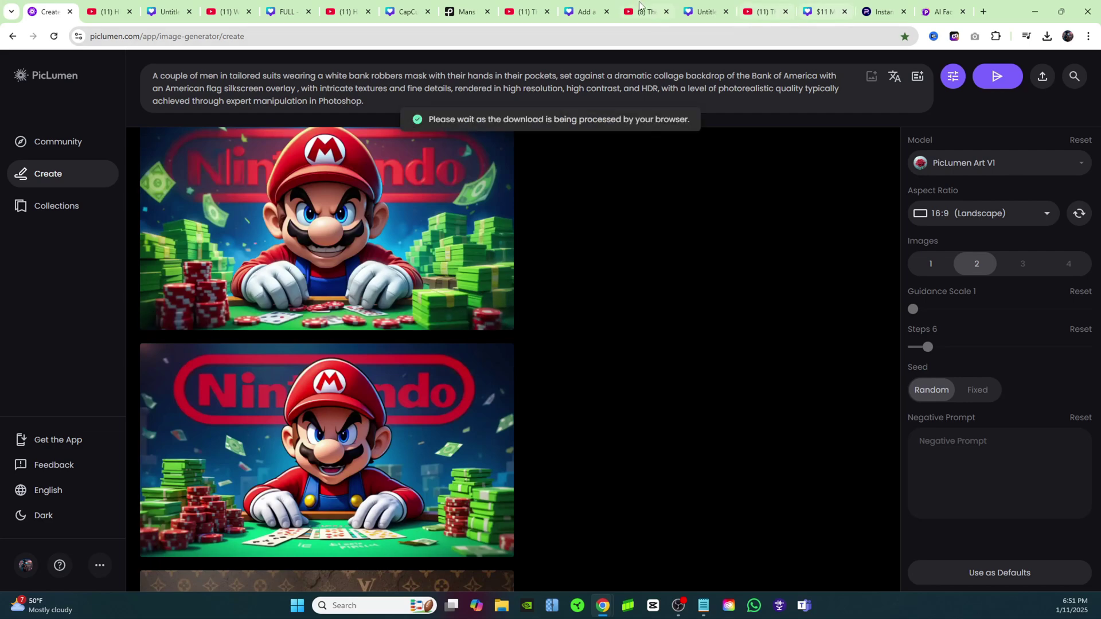
Step: Switch to the Nintendo design in Canva and apply a stronger Auto-adjust to the Mario image
click(704, 11)
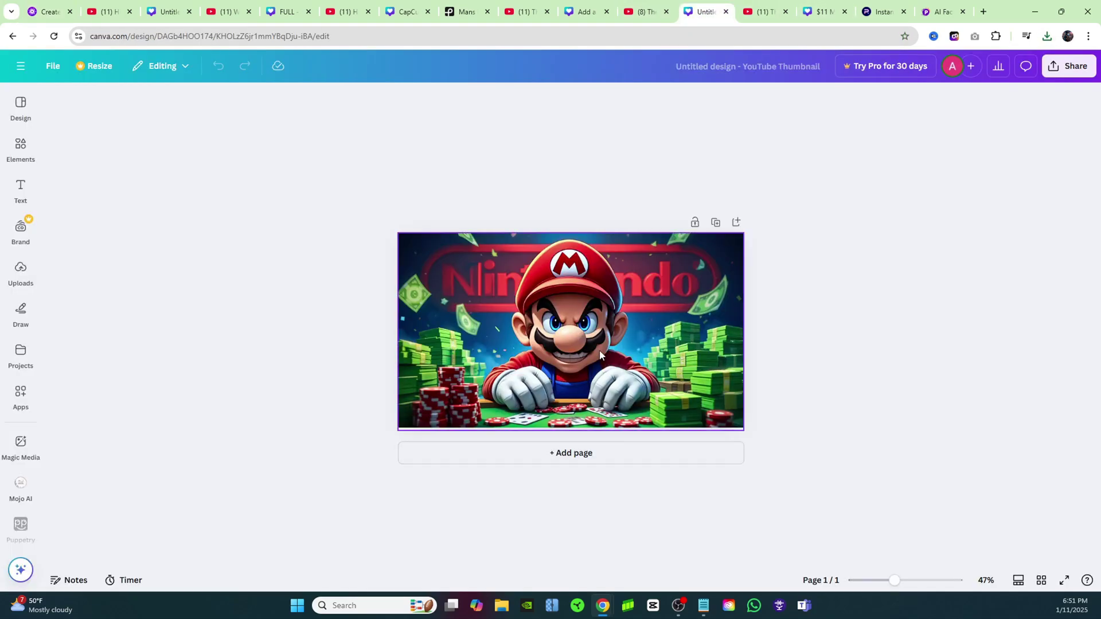
click(509, 335)
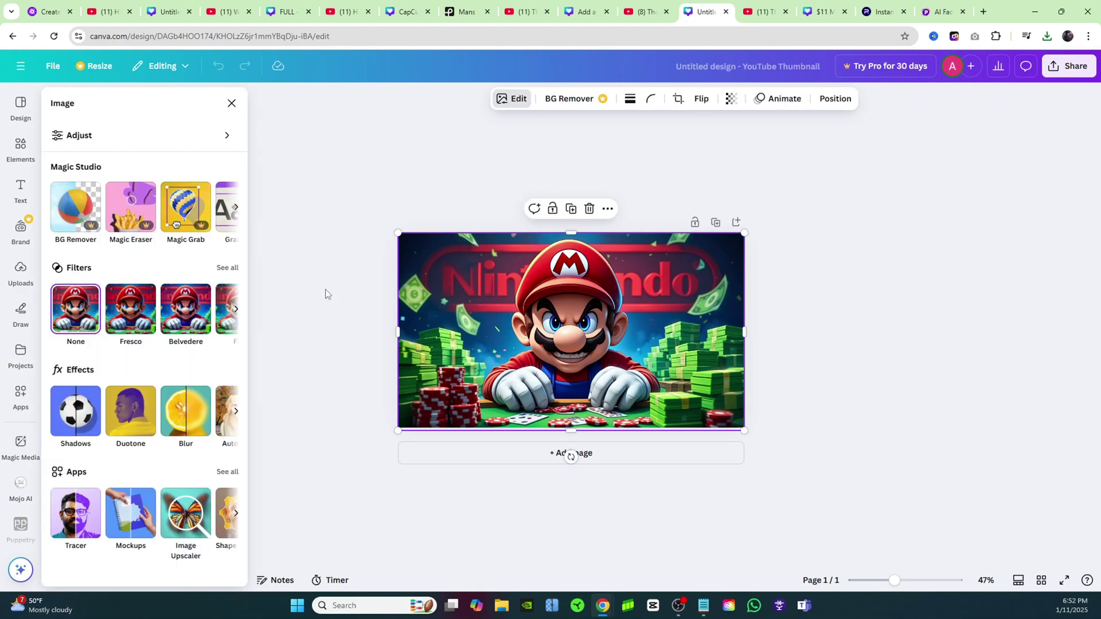
click(97, 138)
drag(126, 199, 153, 198)
scroll(170, 358, down, 3)
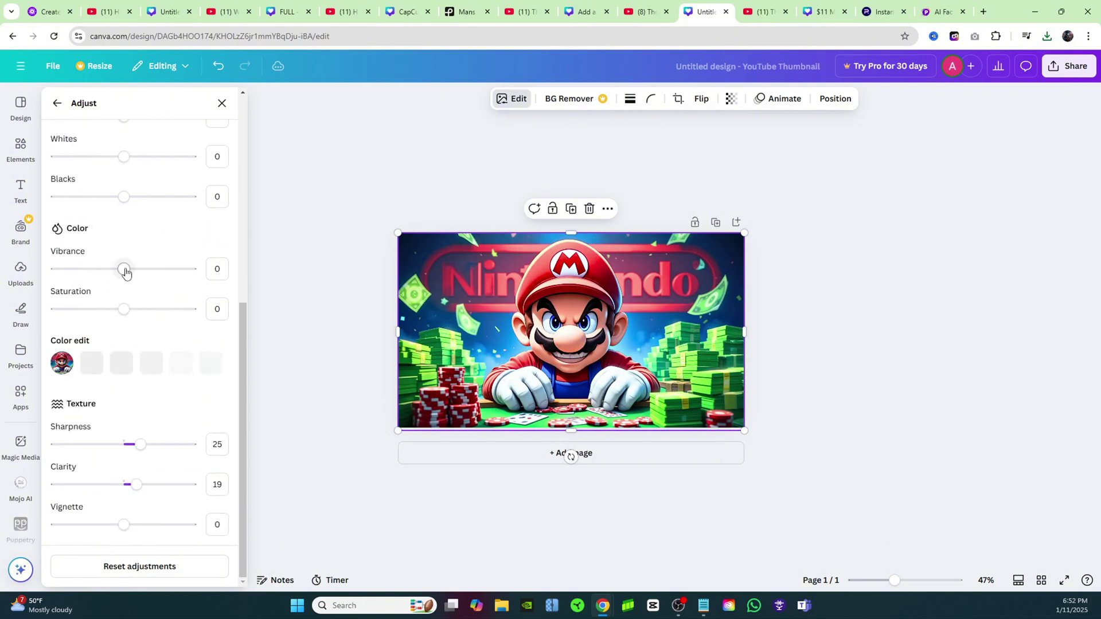
Step: Set the Mario image's vibrance to 72, saturation to 35, sharpness to 41 and clarity to 33
drag(124, 269, 172, 269)
drag(123, 309, 147, 309)
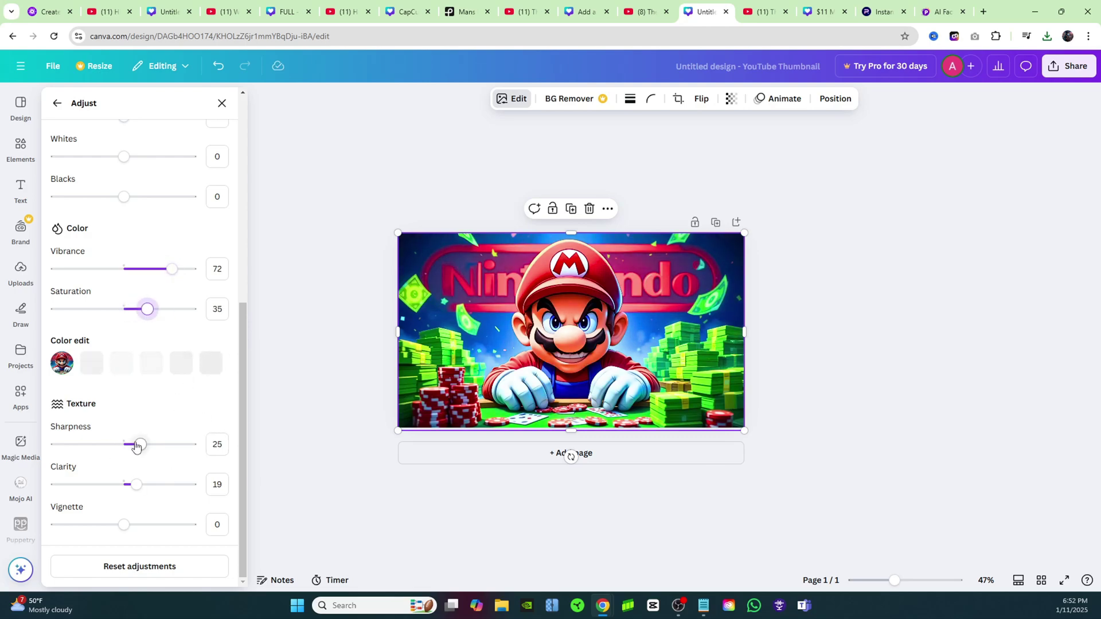
mouse_move(140, 445)
mouse_down()
mouse_move(172, 446)
mouse_move(151, 444)
mouse_up()
drag(137, 485, 146, 486)
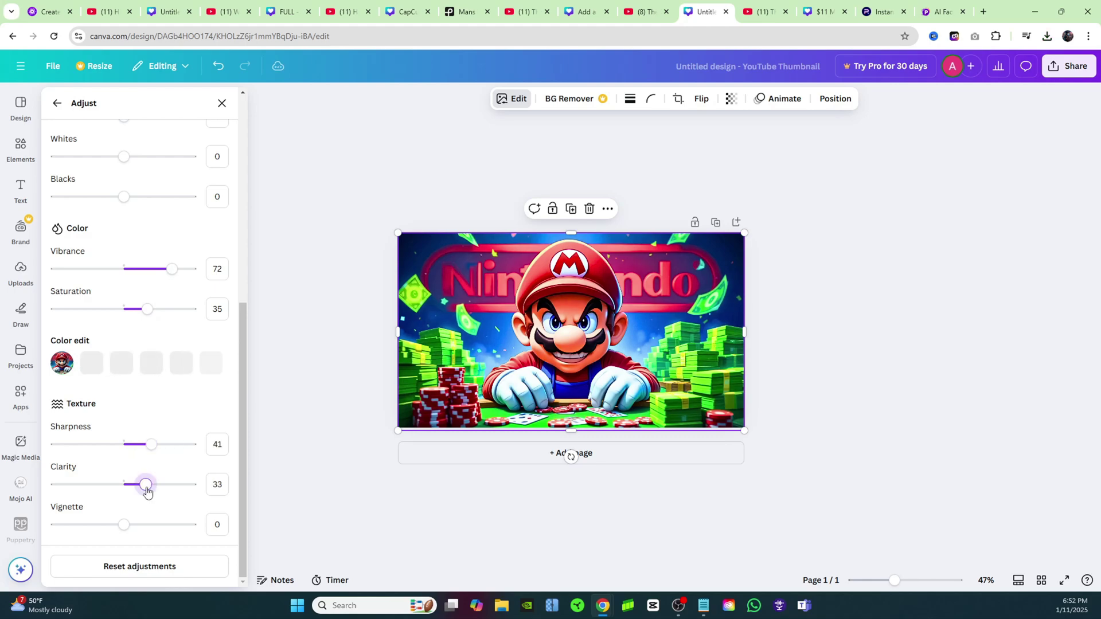
click(831, 264)
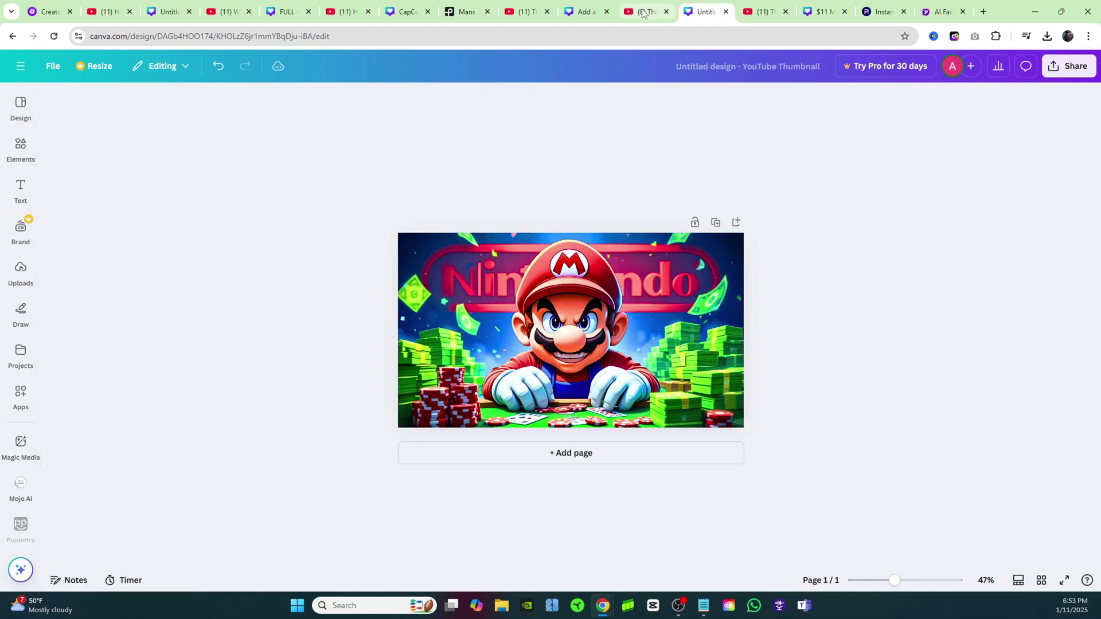
Step: Compare the Mario design with the original Nintendo thumbnail, and view the original train-robbery thumbnail on YouTube
click(643, 14)
click(698, 15)
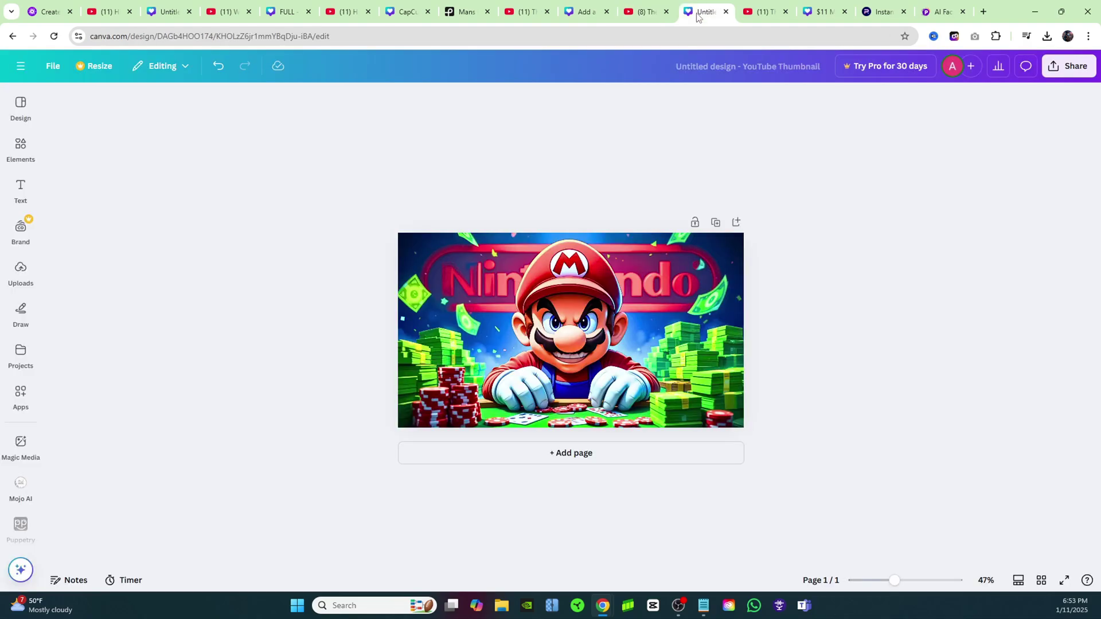
click(763, 13)
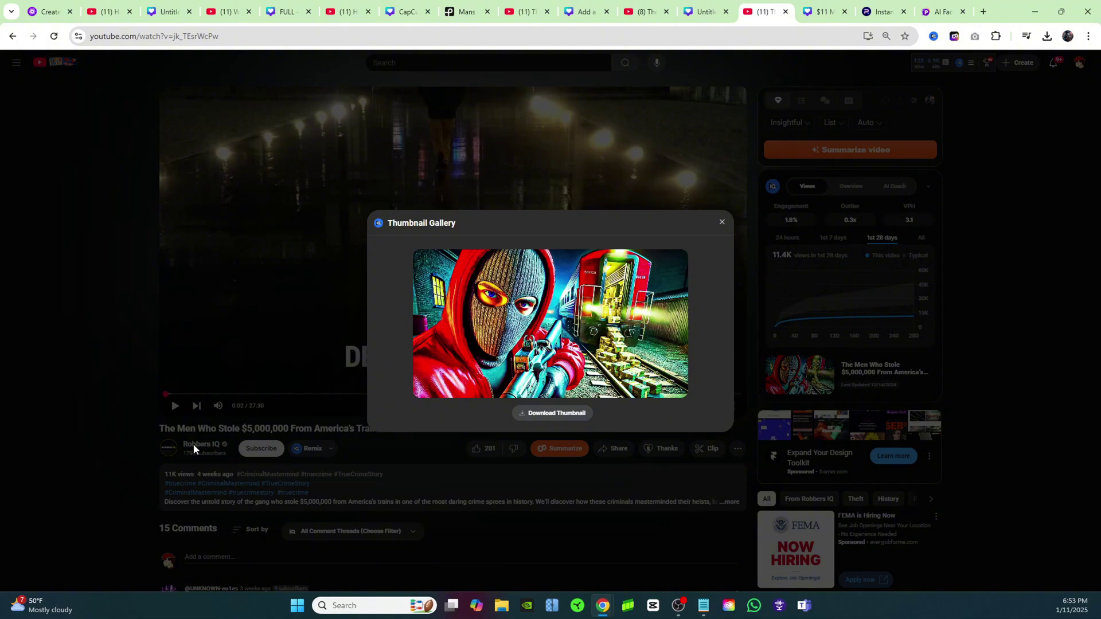
Step: In PicLumen, copy the prompt of the existing cartoon image of a red-hooded gunman in front of a cash-filled train
click(40, 10)
scroll(657, 321, up, 5)
scroll(651, 301, up, 5)
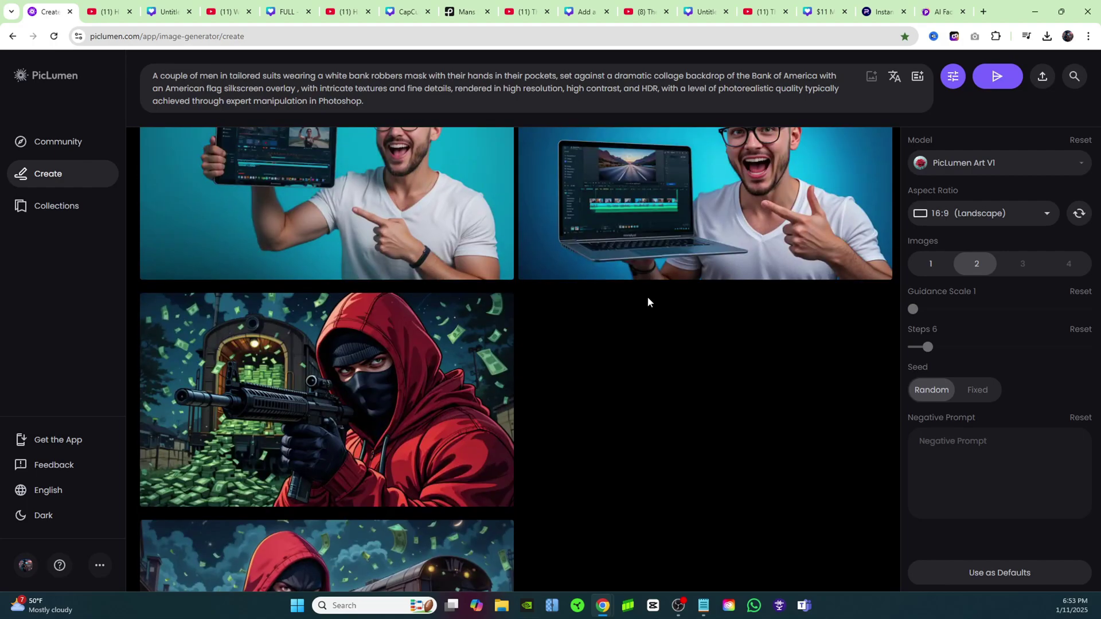
scroll(372, 295, down, 2)
click(378, 298)
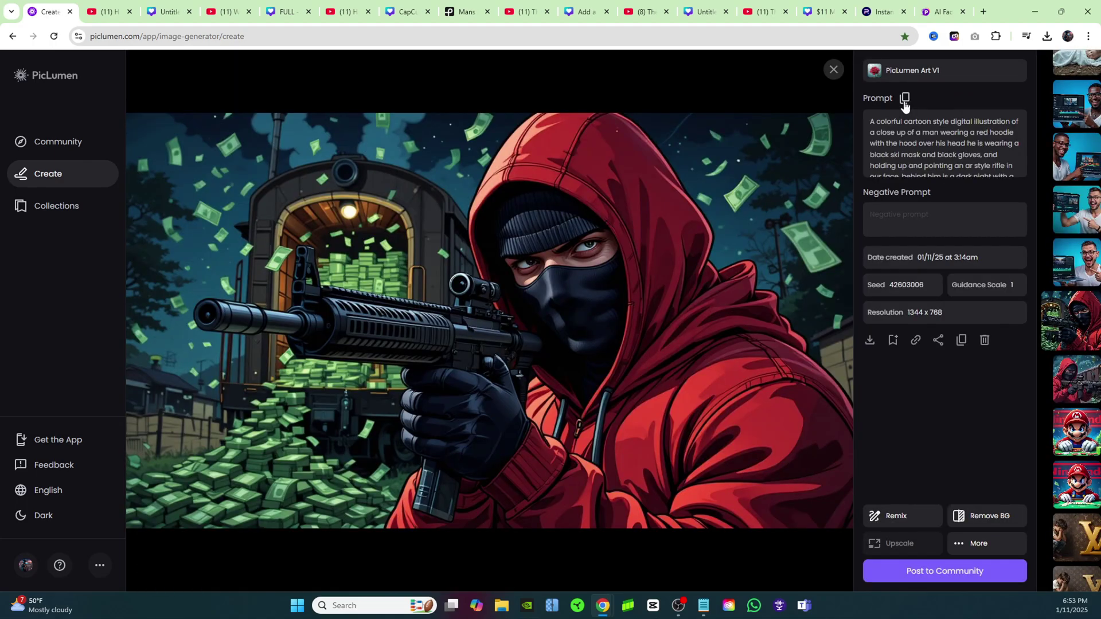
click(904, 99)
click(833, 70)
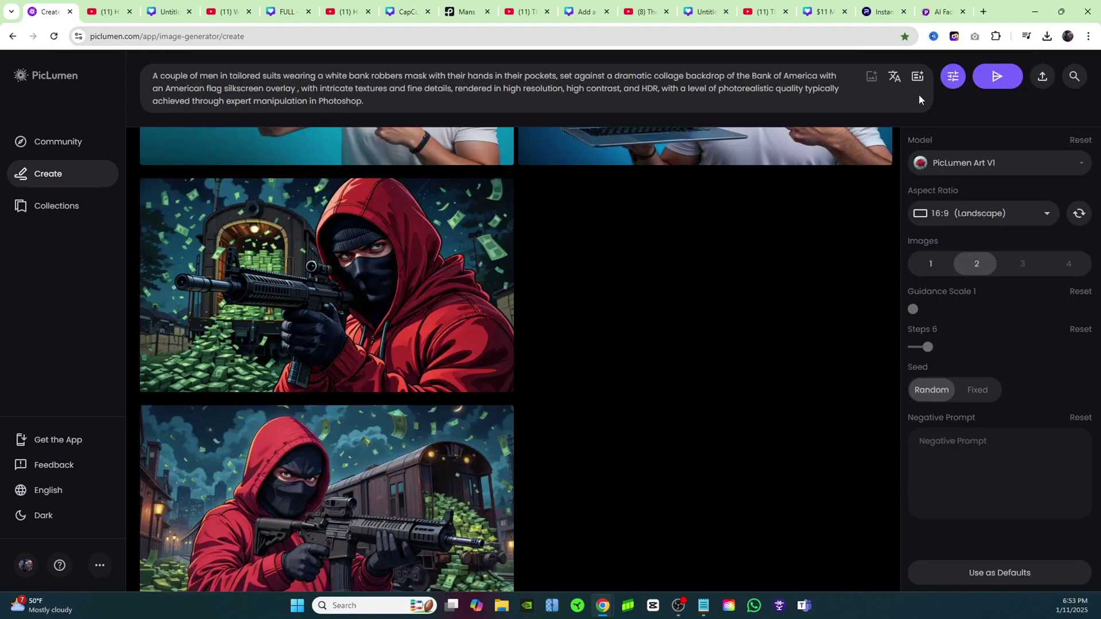
Step: Replace the bank-robbers prompt with the copied red-hoodie gunman prompt and generate the images
drag(401, 102, 175, 66)
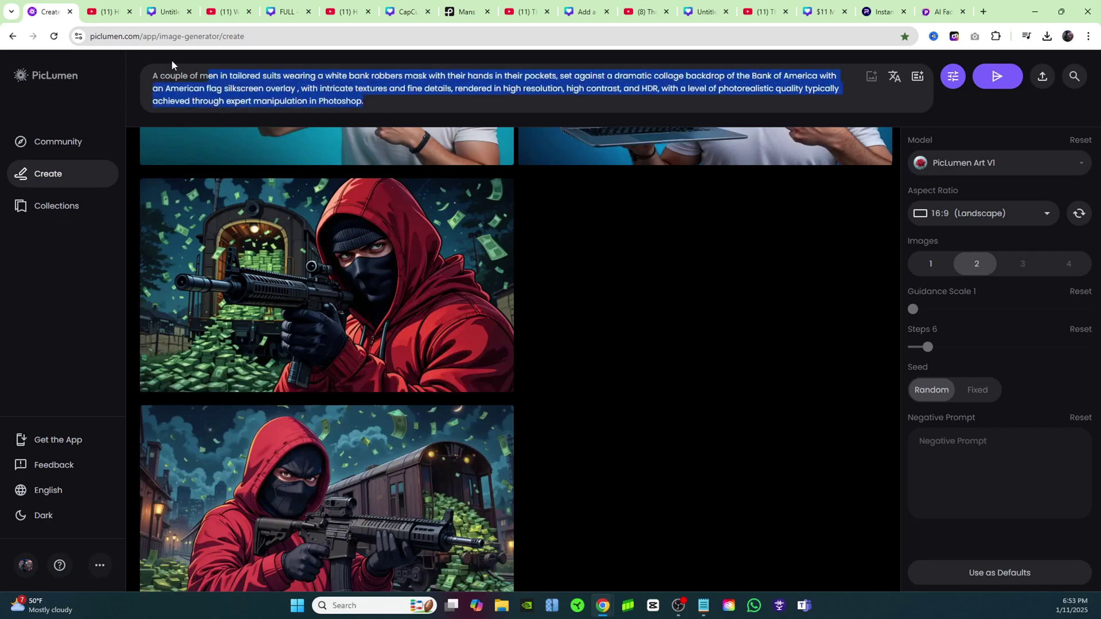
right_click(185, 82)
click(251, 171)
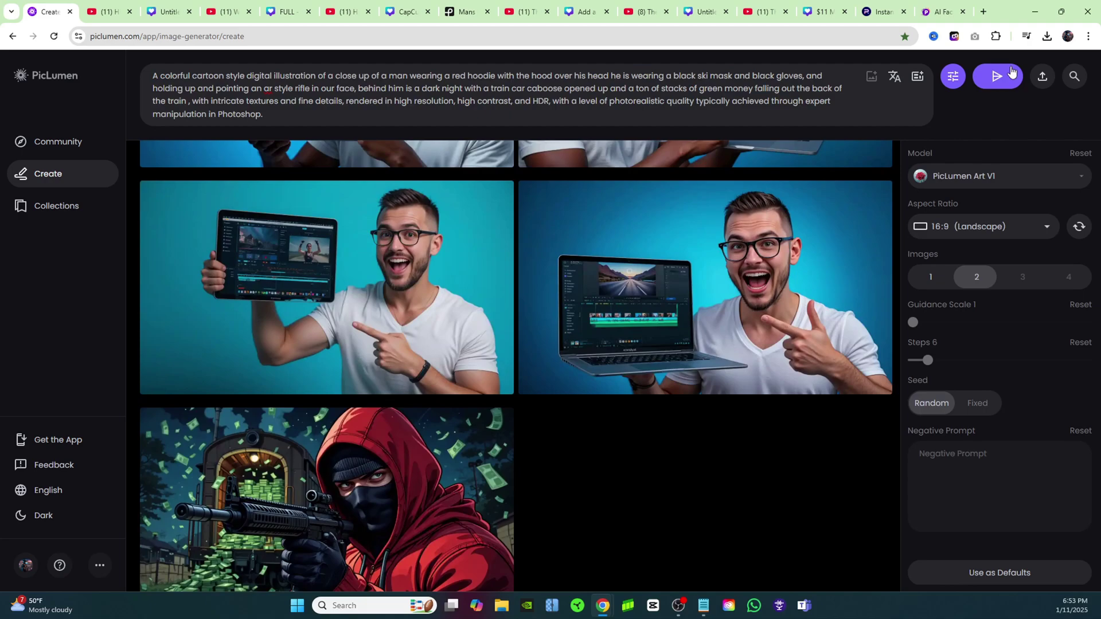
click(996, 77)
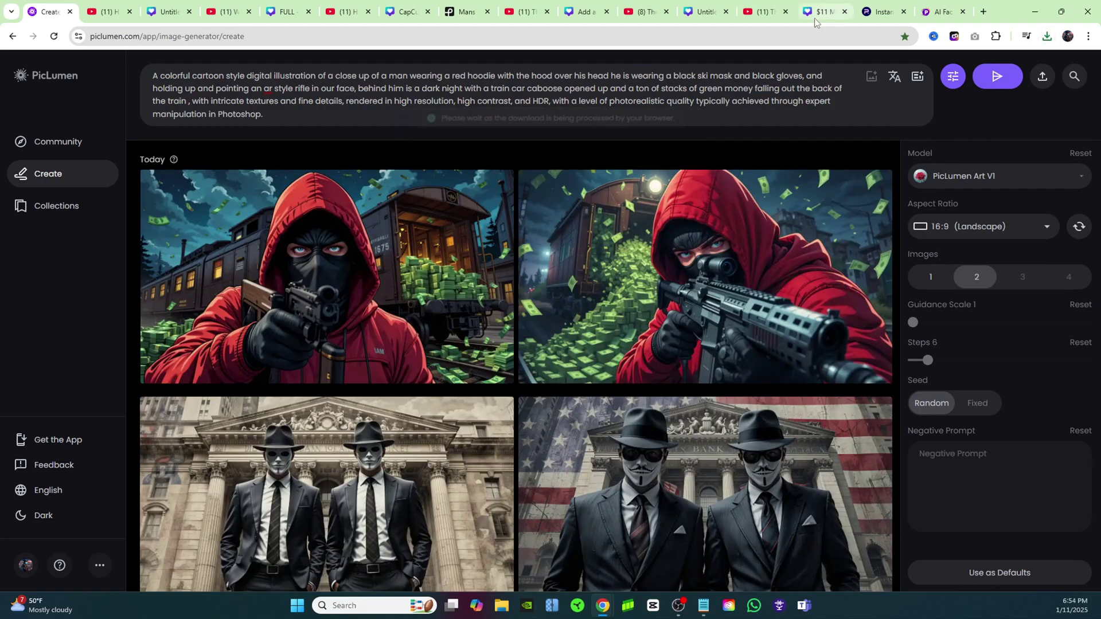
Step: Switch to the $11 MILLION design in Canva, fill the page with the uploaded gunman image and compare it with the original YouTube thumbnail
click(818, 13)
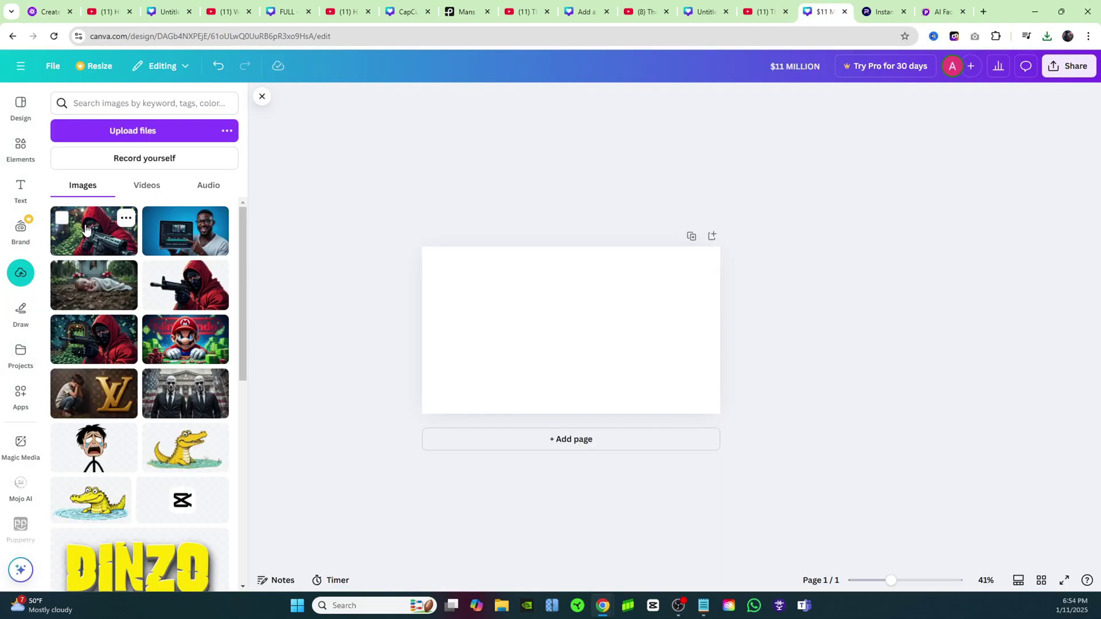
click(86, 228)
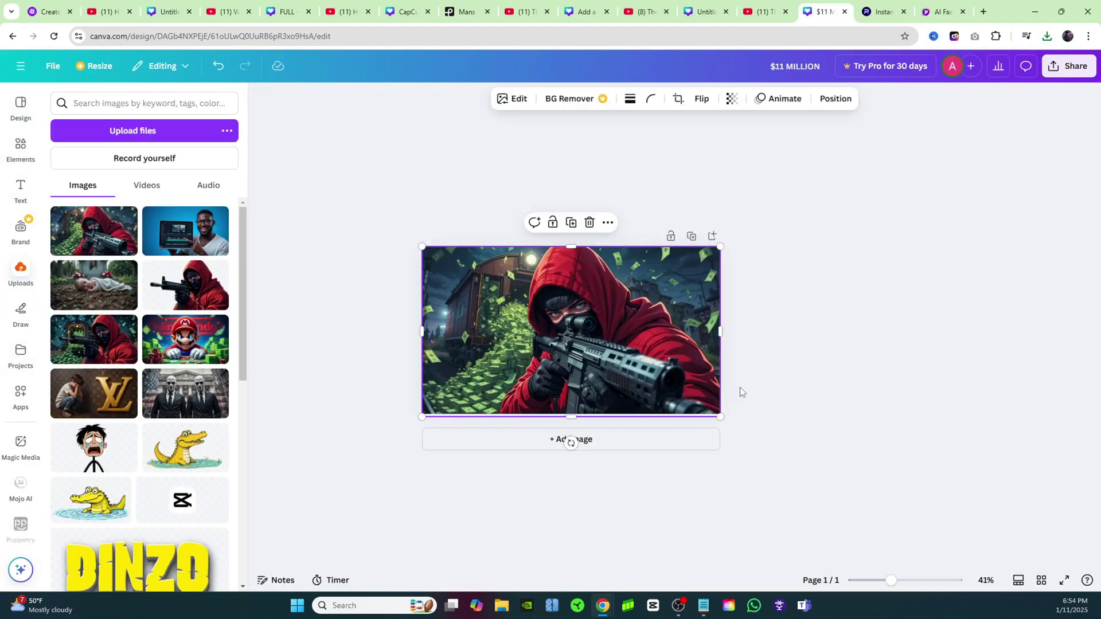
click(811, 331)
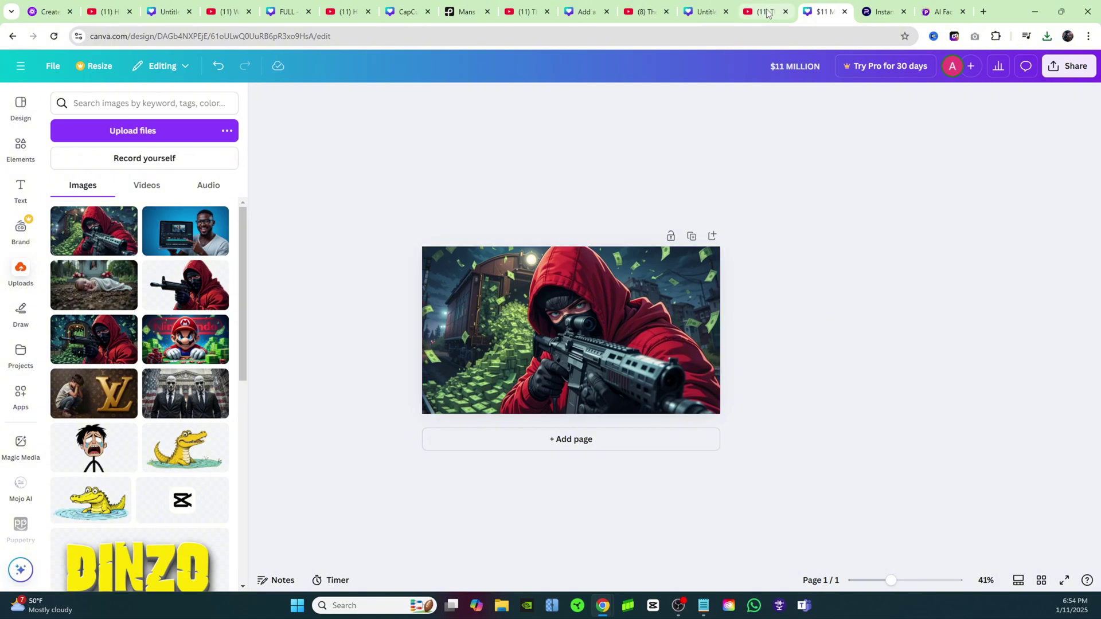
click(766, 13)
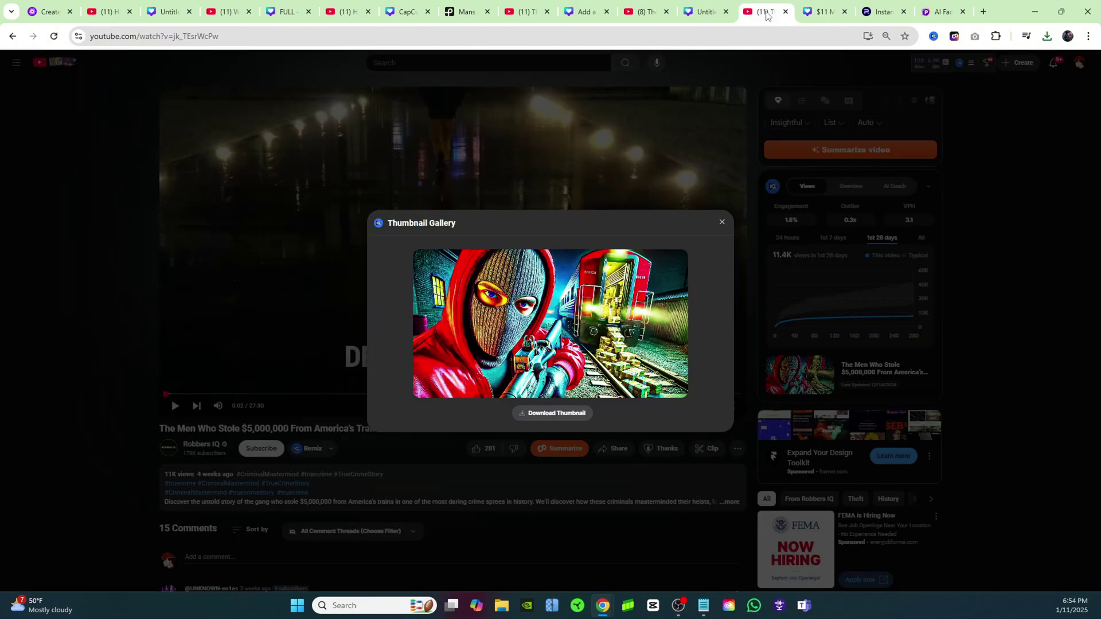
click(821, 13)
Step: Adjust the gunman image's brightness to 16, saturation to 53 and vibrance to -9
click(539, 338)
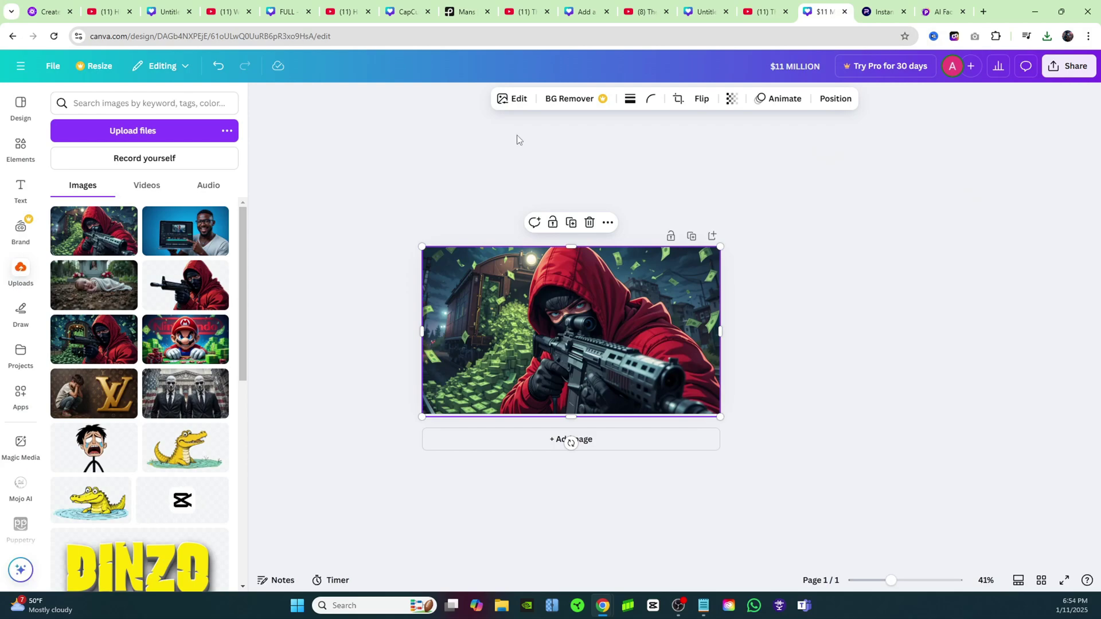
click(515, 98)
click(86, 137)
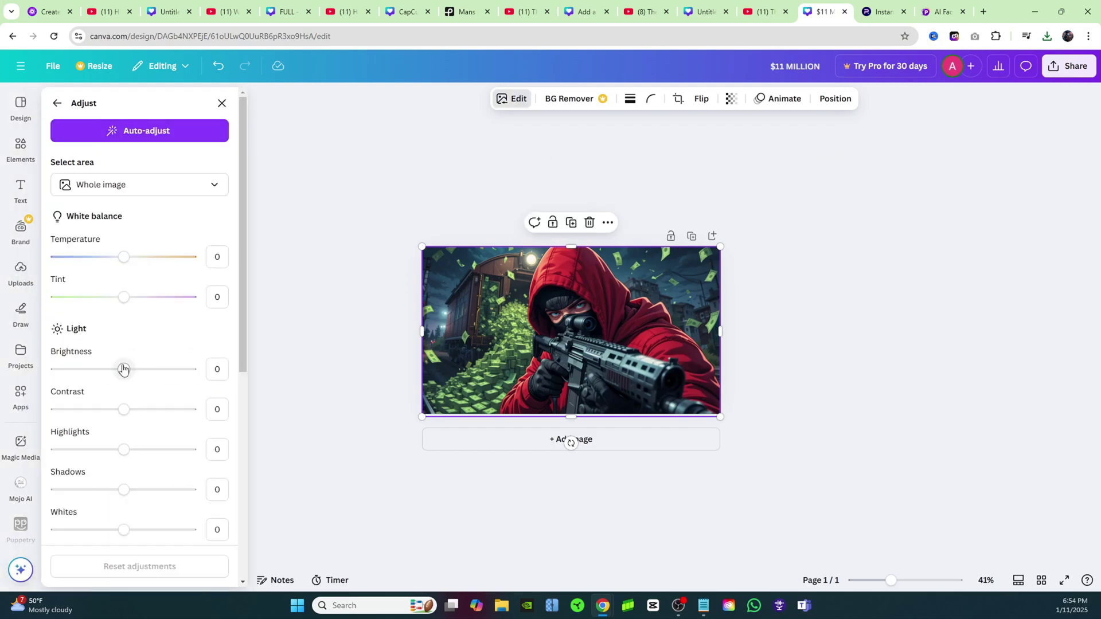
drag(123, 371, 135, 376)
scroll(136, 373, down, 5)
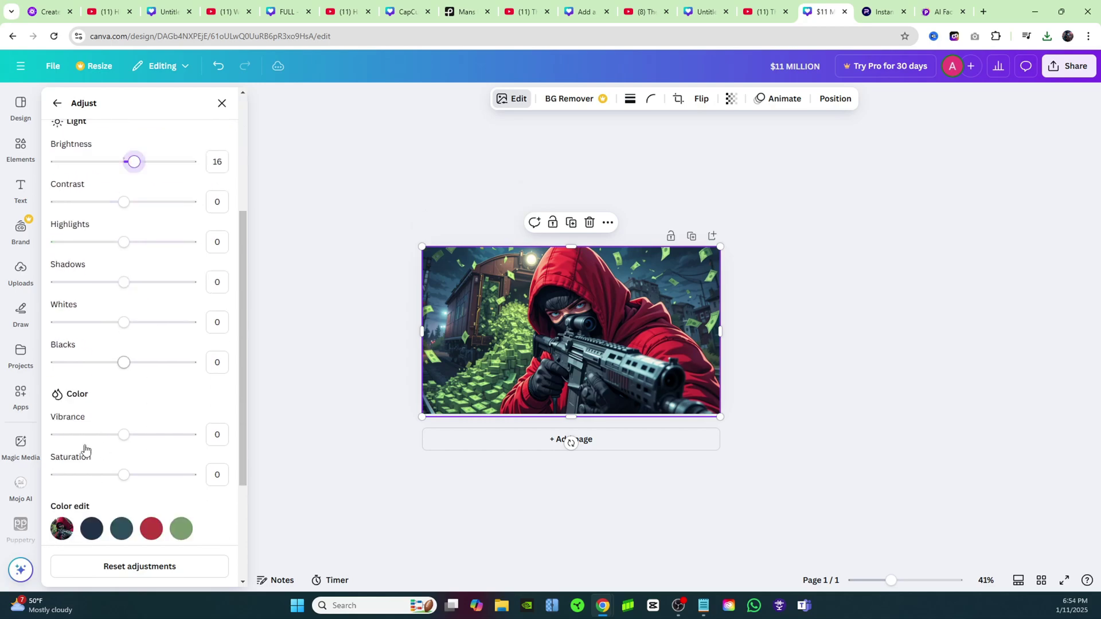
drag(124, 396, 160, 396)
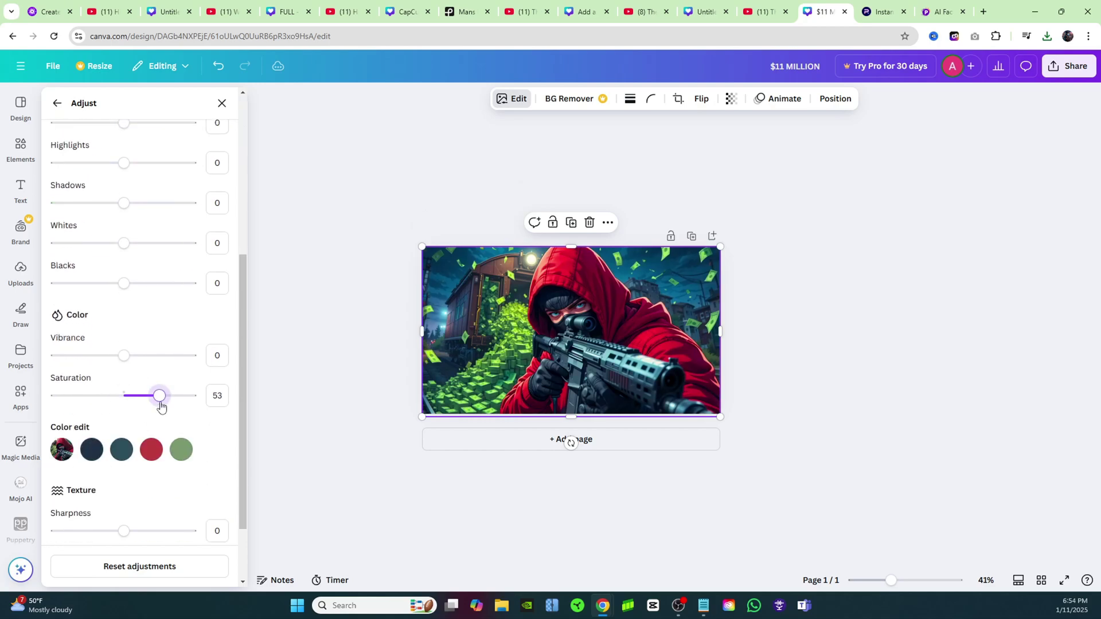
mouse_move(124, 355)
mouse_down()
mouse_move(148, 355)
mouse_move(117, 355)
mouse_up()
Step: Set the gunman image's sharpness to 41 and clarity to 21, and deselect it
scroll(137, 341, down, 2)
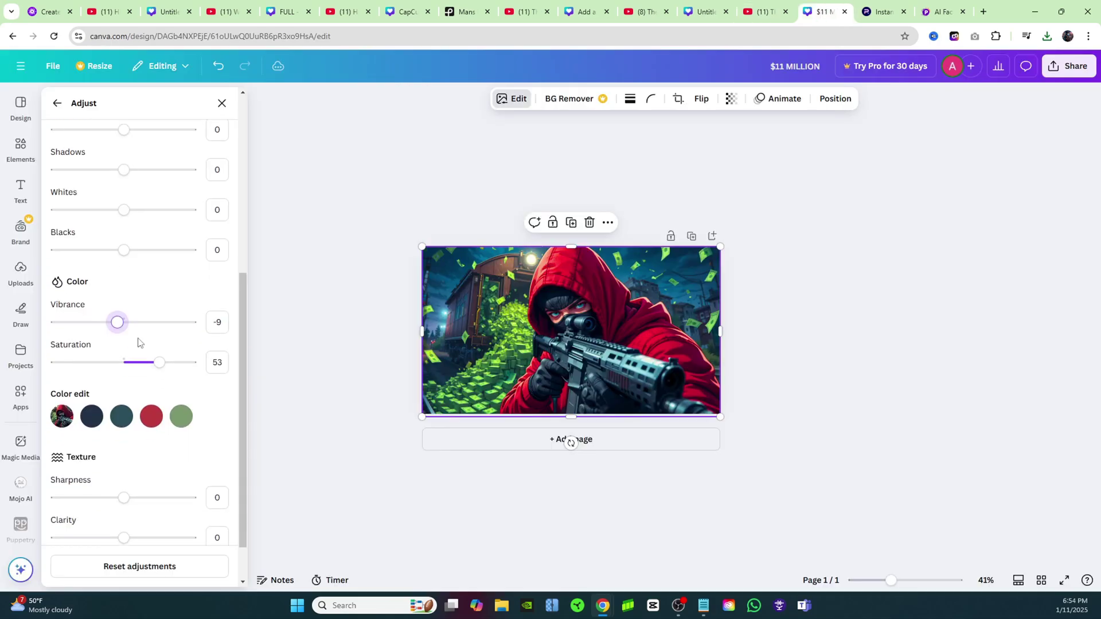
drag(136, 447, 151, 445)
drag(124, 485, 138, 484)
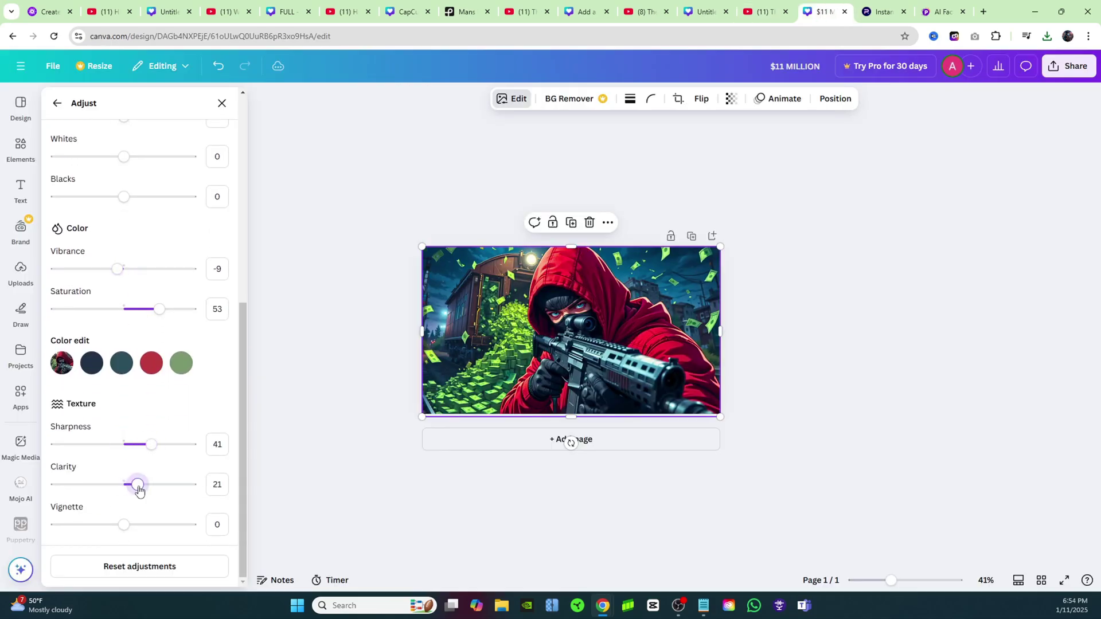
click(304, 218)
click(348, 211)
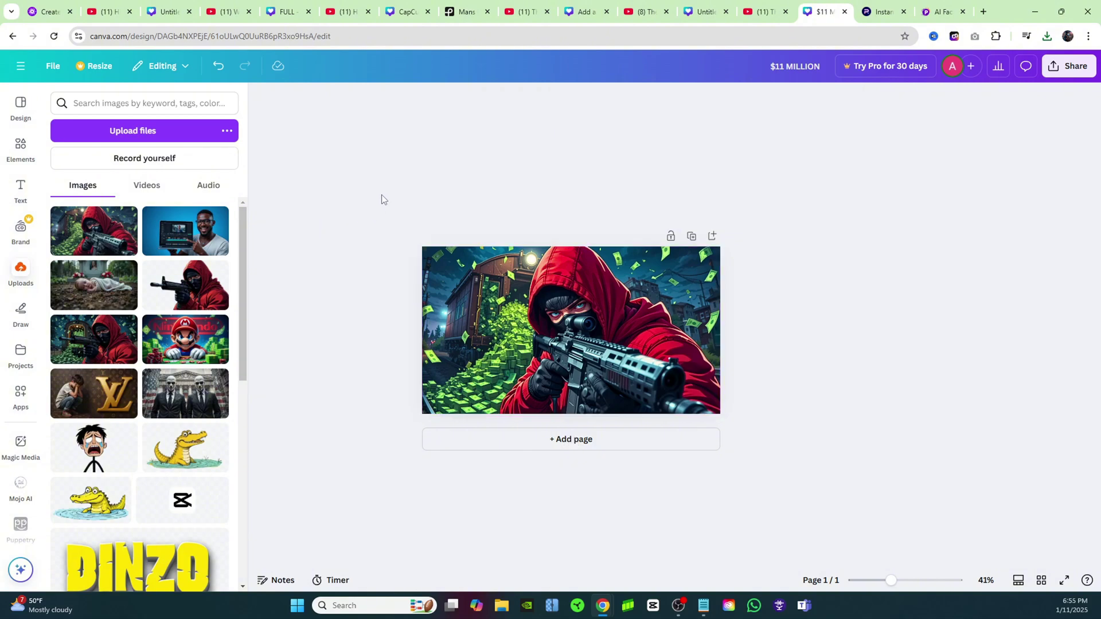
click(511, 283)
click(345, 220)
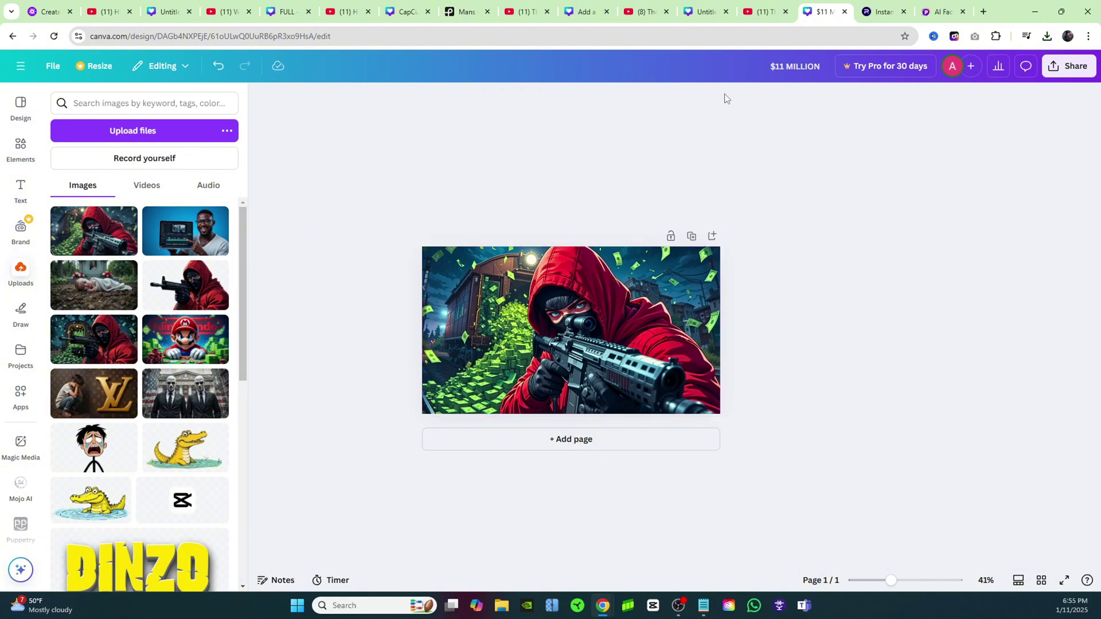
click(883, 12)
click(716, 197)
click(573, 280)
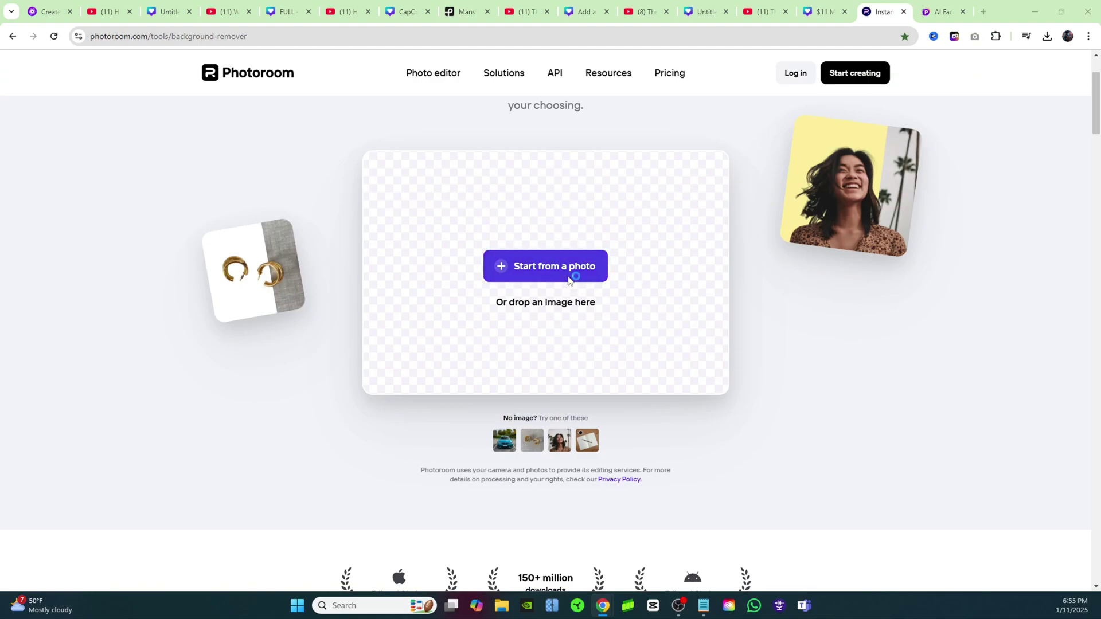
click(180, 109)
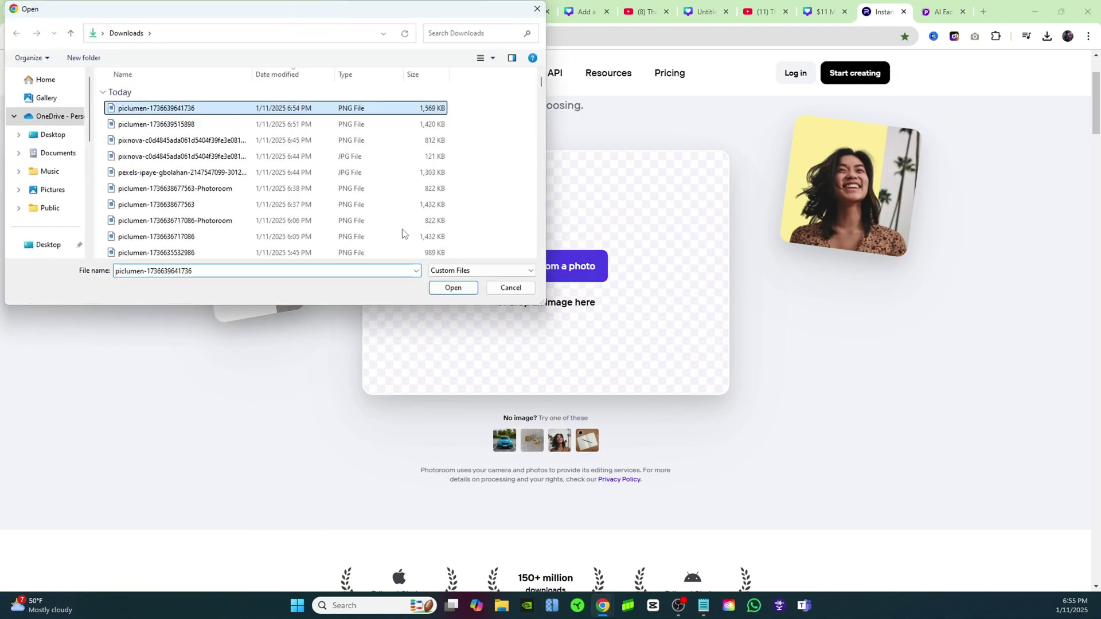
click(453, 287)
click(581, 461)
click(638, 499)
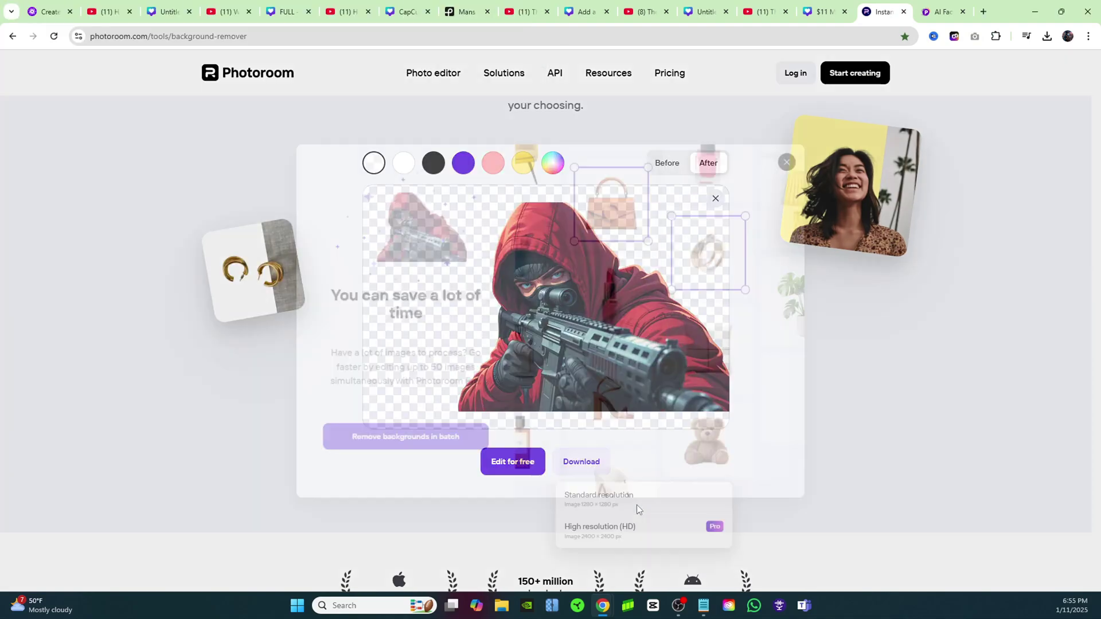
click(924, 435)
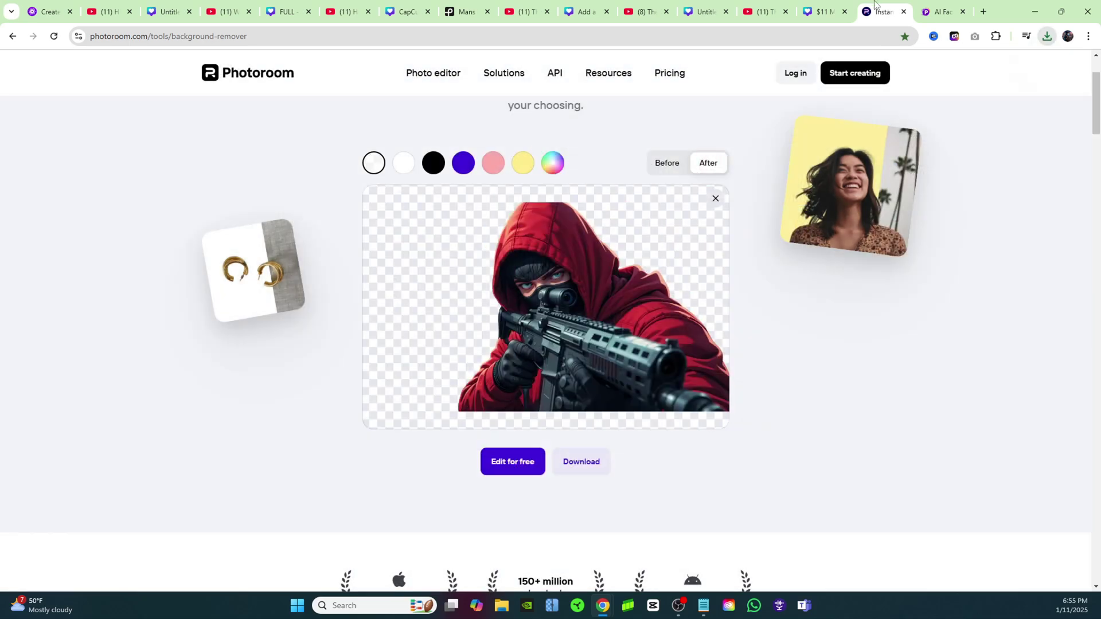
Step: In the $11 MILLION Canva design, add the text "$121 MILLION" and enlarge it to size 140 across the top of the image
click(824, 12)
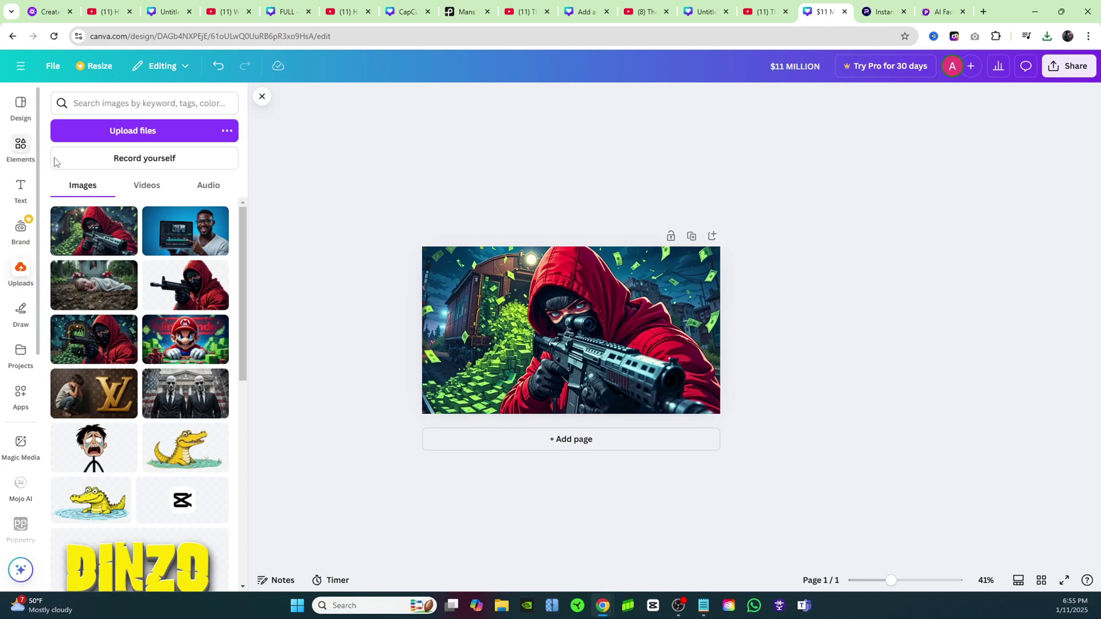
click(23, 188)
click(527, 243)
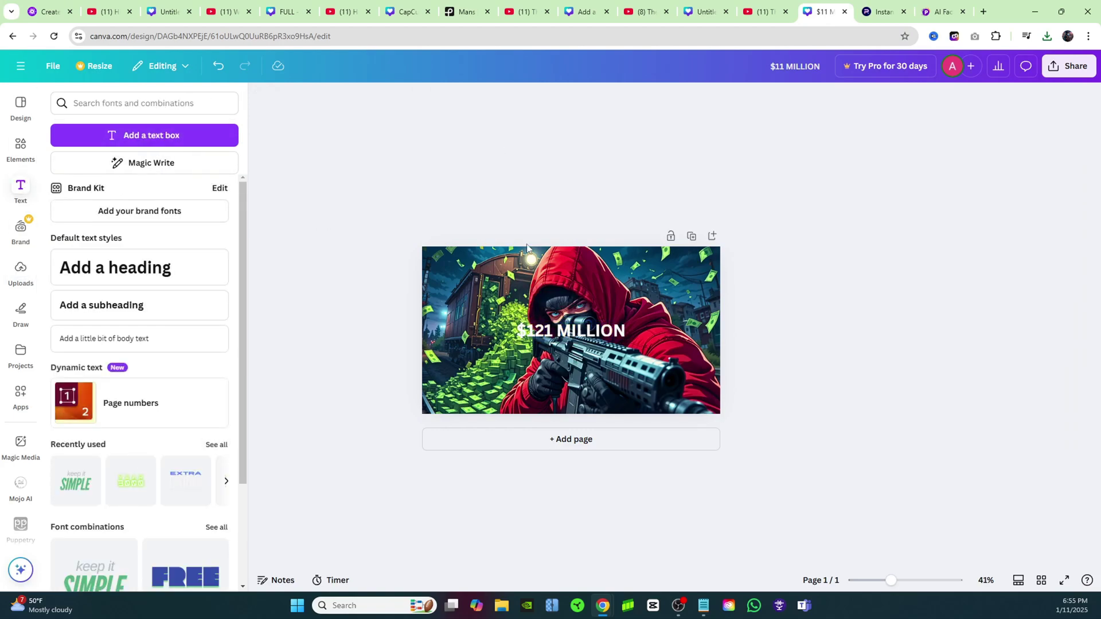
drag(573, 333, 715, 362)
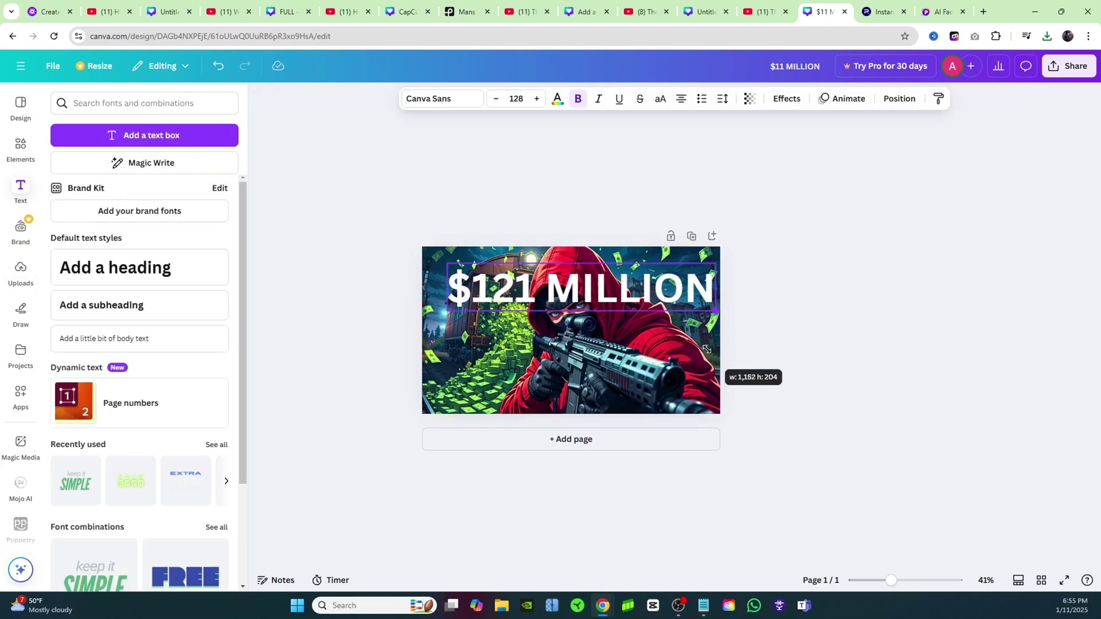
drag(669, 292, 720, 299)
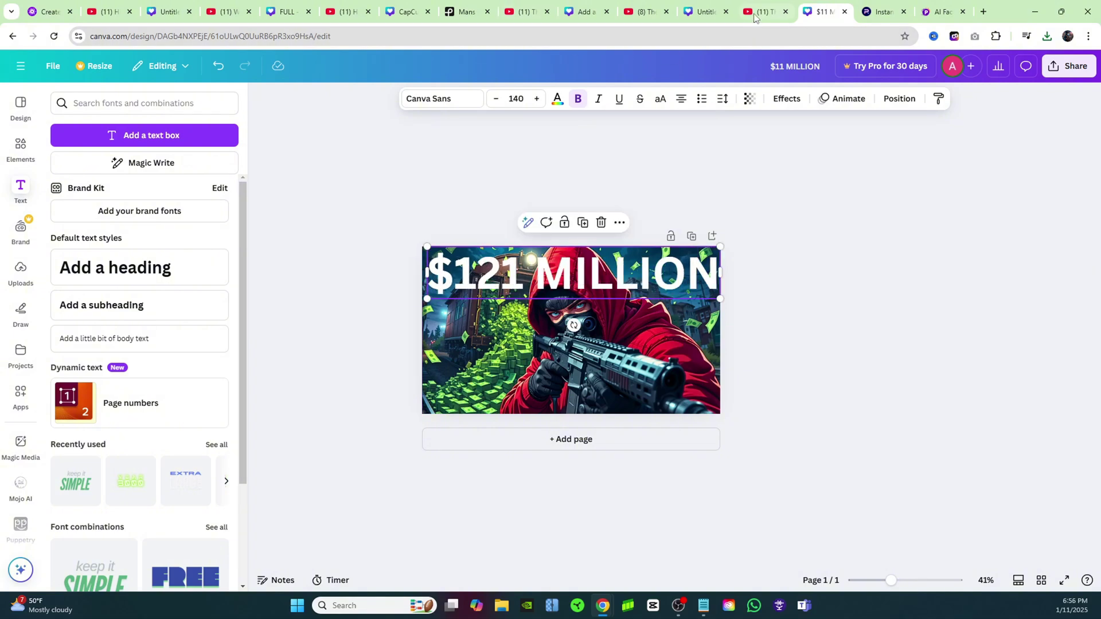
click(756, 12)
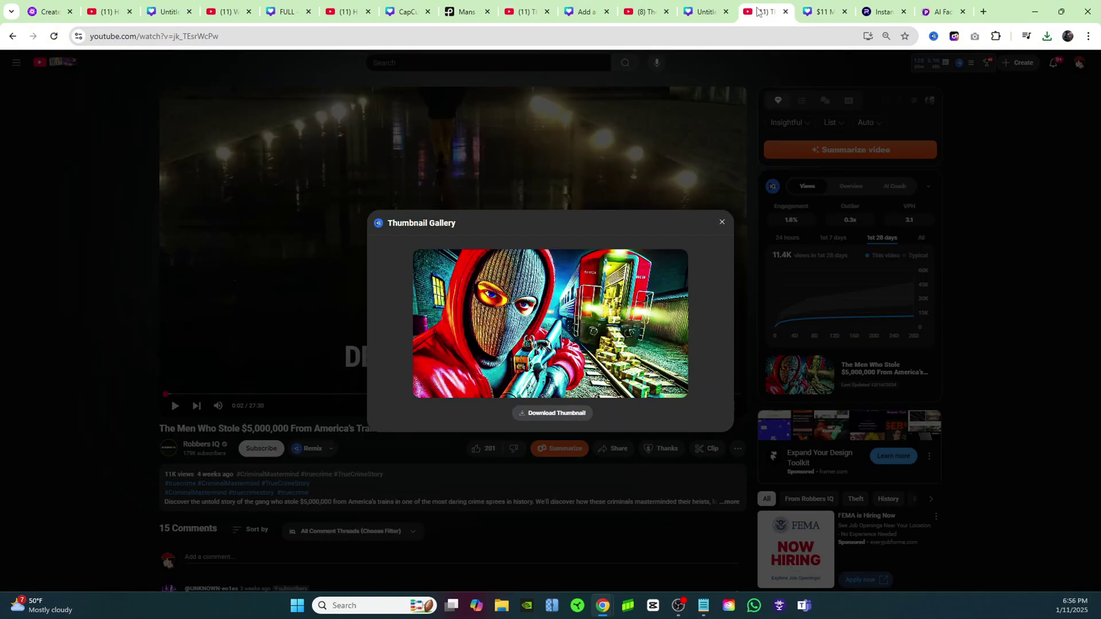
click(821, 13)
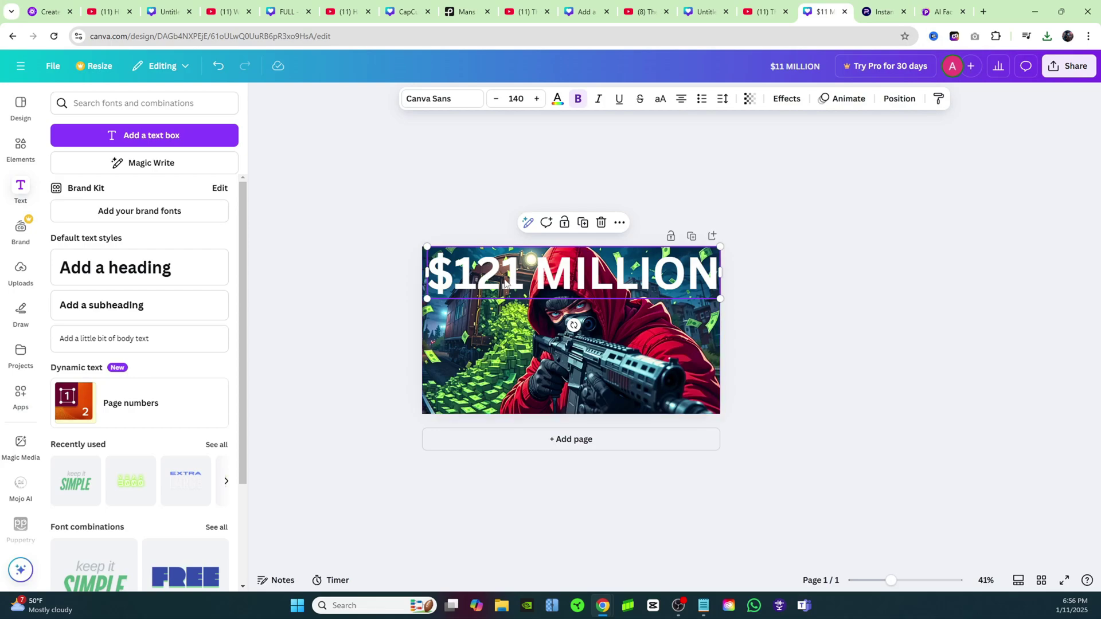
drag(539, 285, 536, 285)
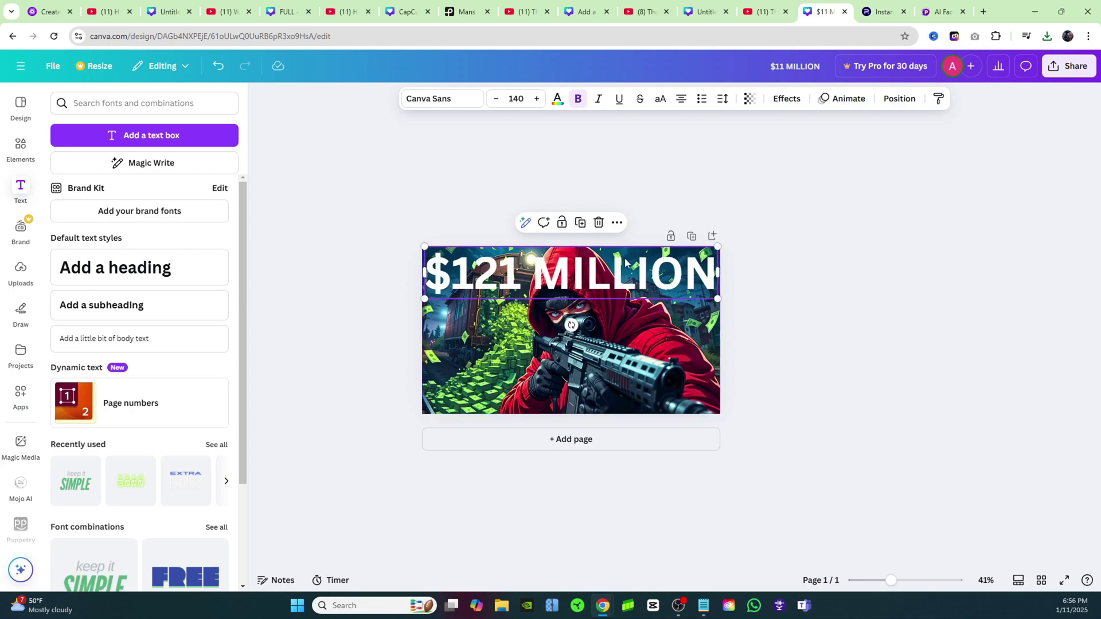
Step: Apply a glowing text effect to the "$121 MILLION" text and adjust its strength
click(784, 98)
click(200, 317)
mouse_move(98, 395)
mouse_down()
mouse_move(187, 406)
mouse_move(73, 394)
mouse_move(97, 396)
mouse_up()
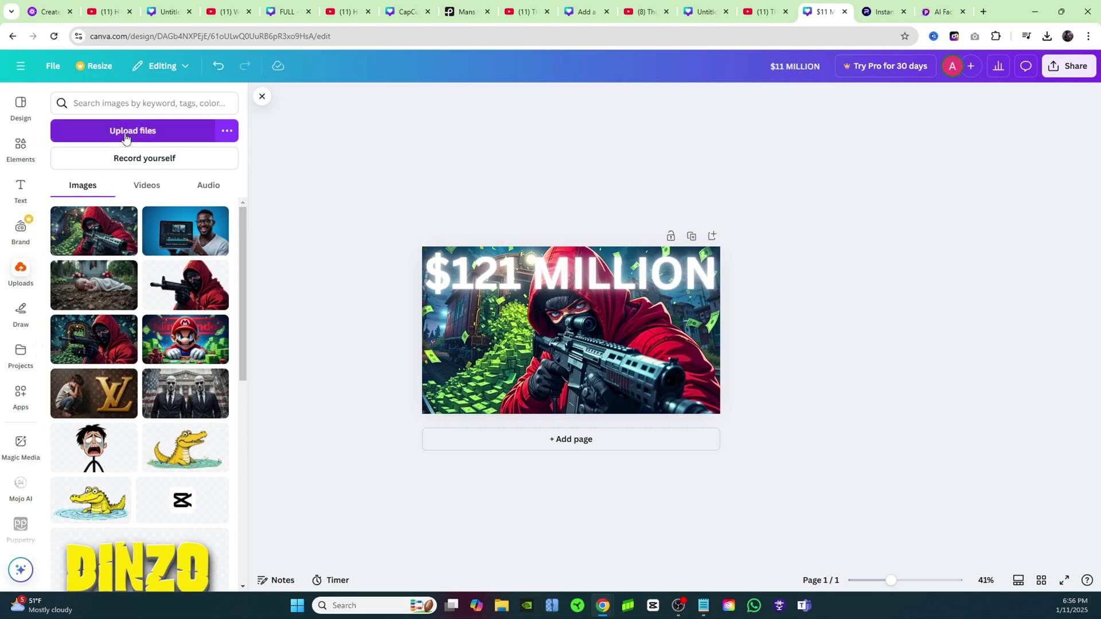
click(125, 135)
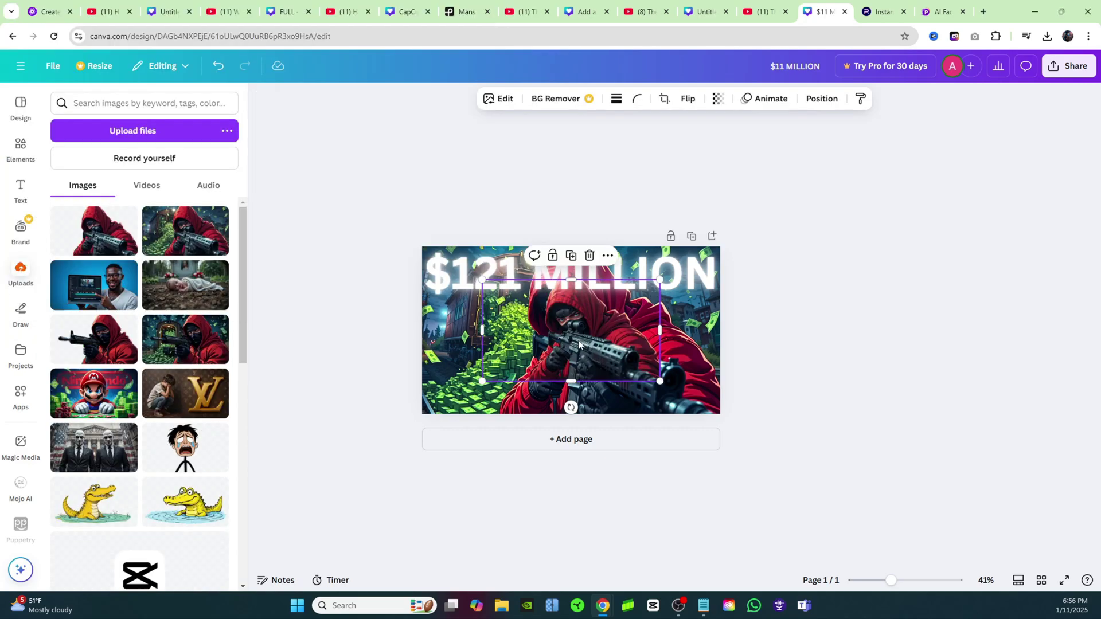
drag(626, 351, 721, 410)
click(826, 285)
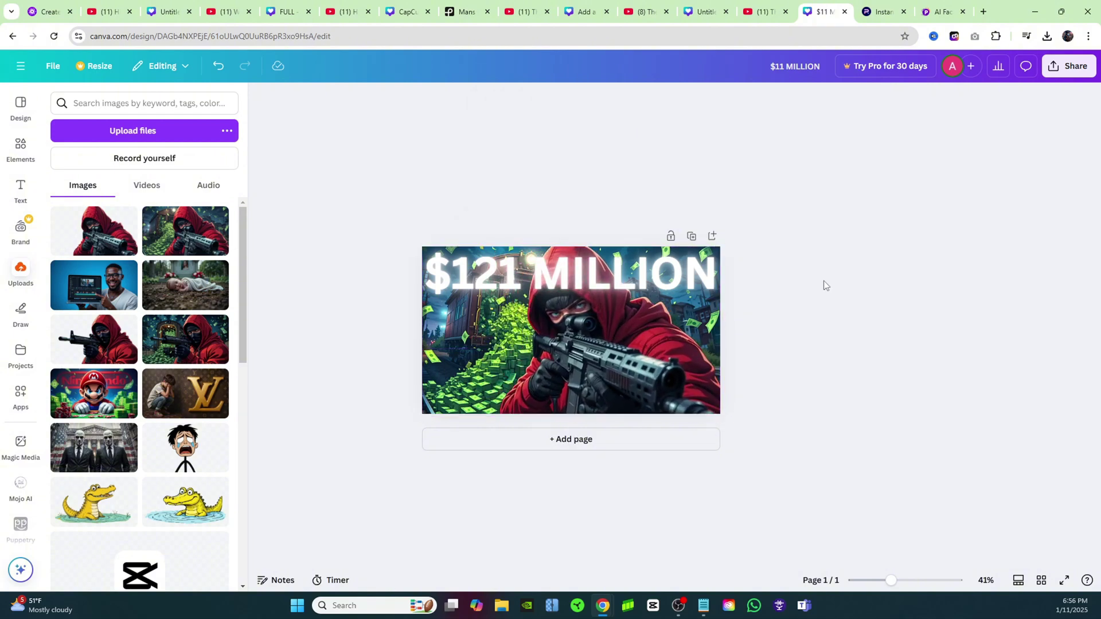
Step: Send the "$121 MILLION" text backward so it sits behind the gunman cutout
click(475, 274)
click(899, 98)
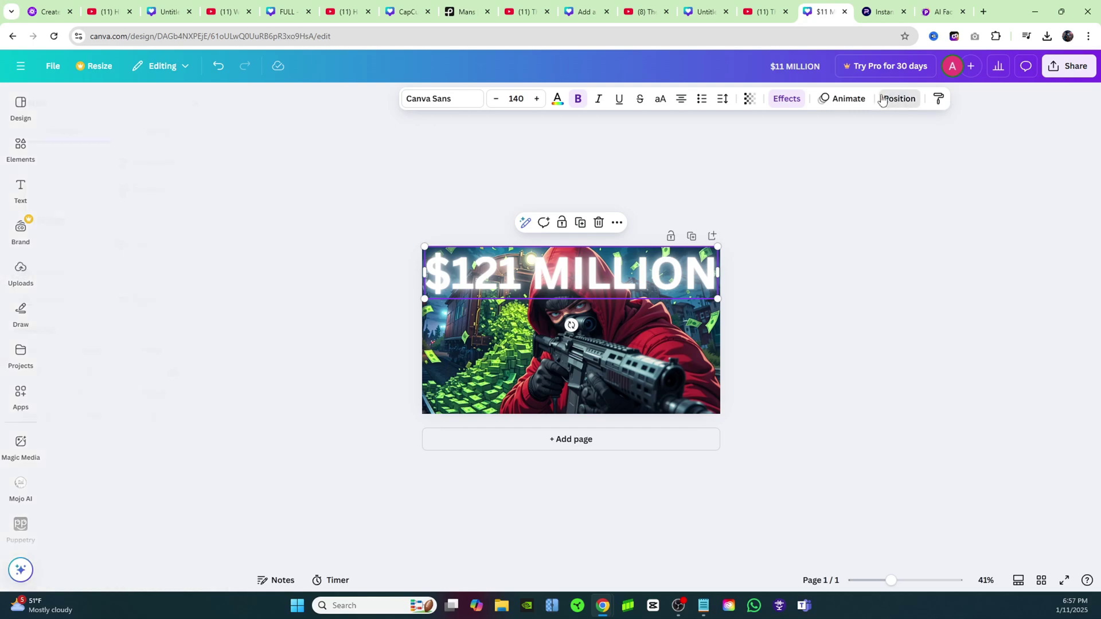
click(207, 162)
click(435, 189)
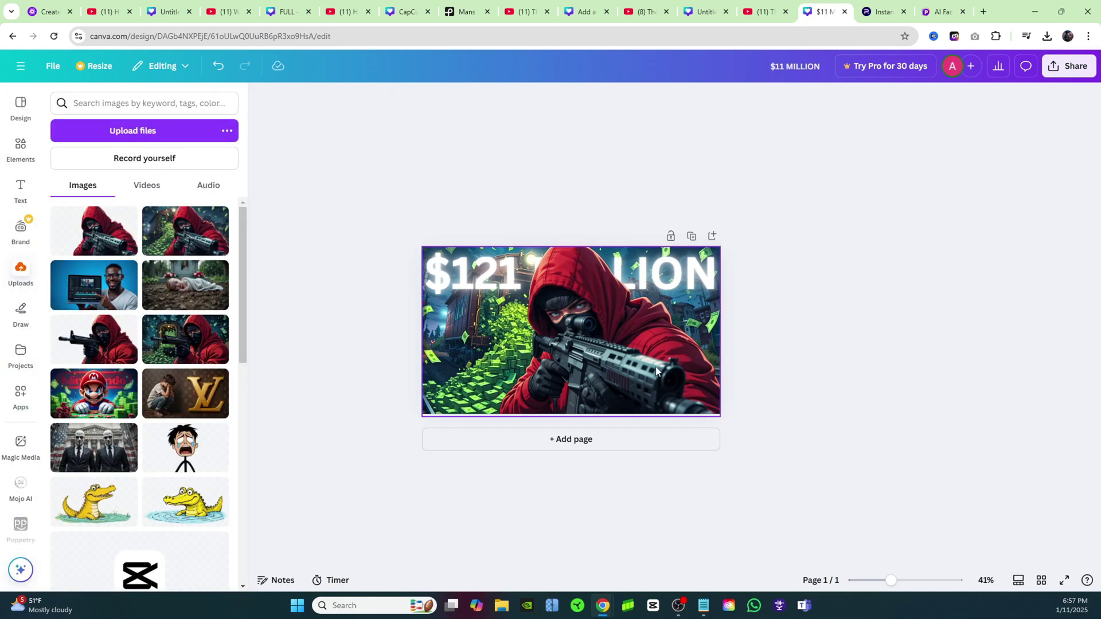
Step: Adjust the gunman cutout image to saturation 29, vibrance 36 and sharpness 23
click(591, 354)
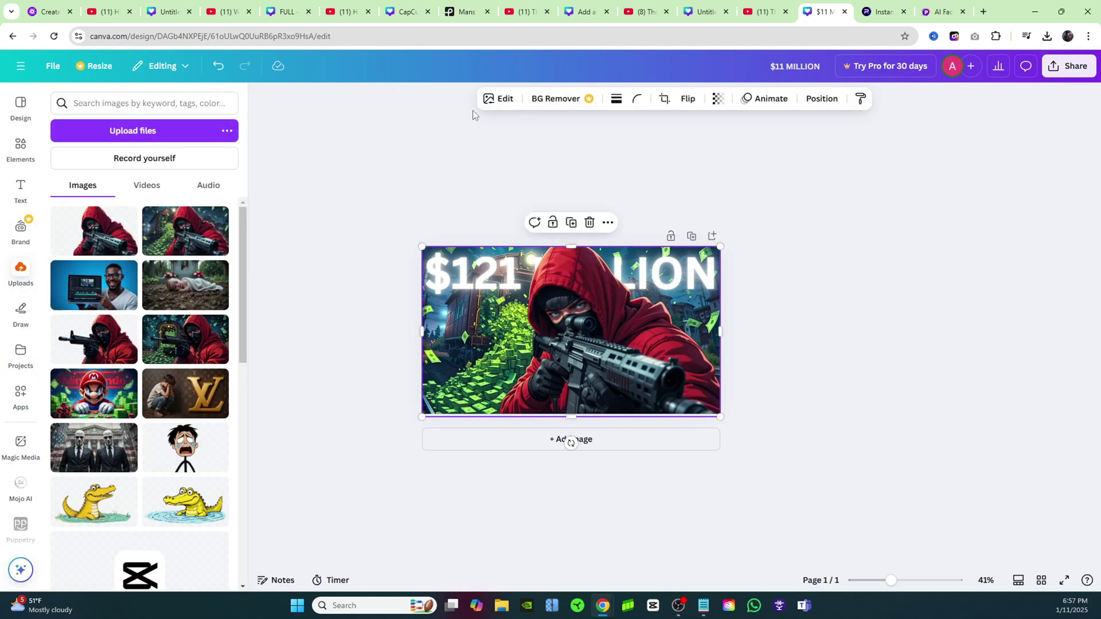
click(505, 103)
click(131, 143)
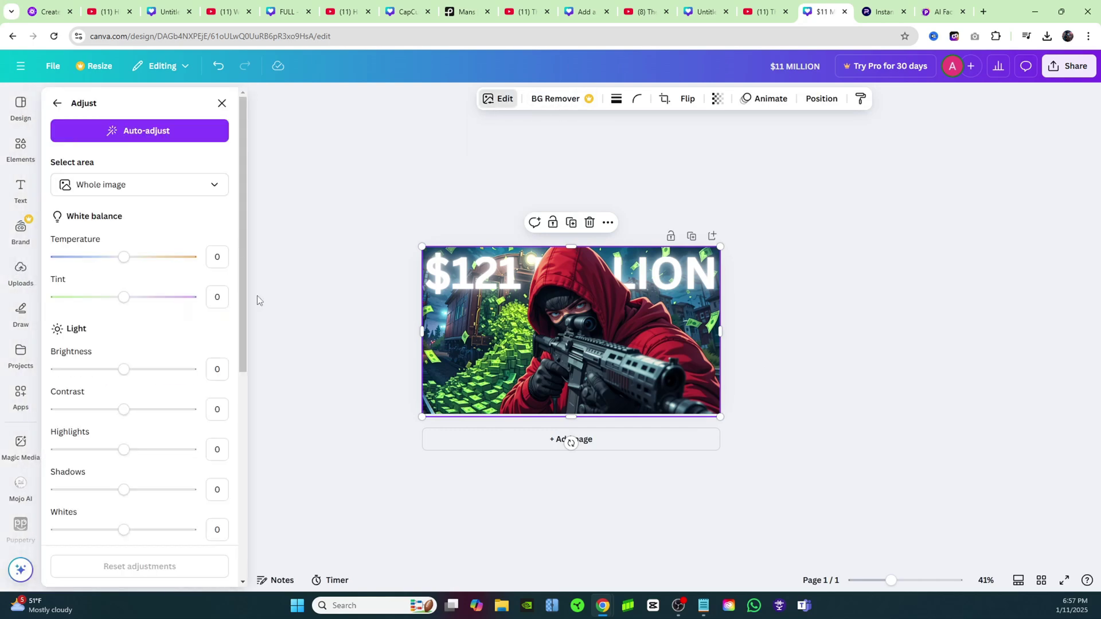
scroll(151, 394, down, 6)
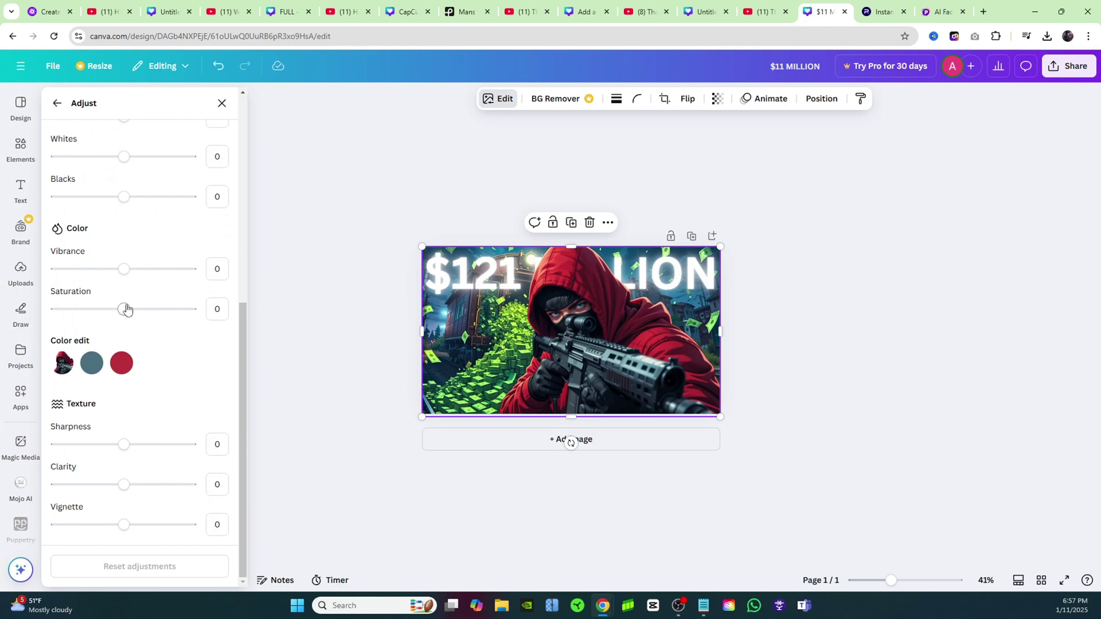
drag(117, 310, 142, 309)
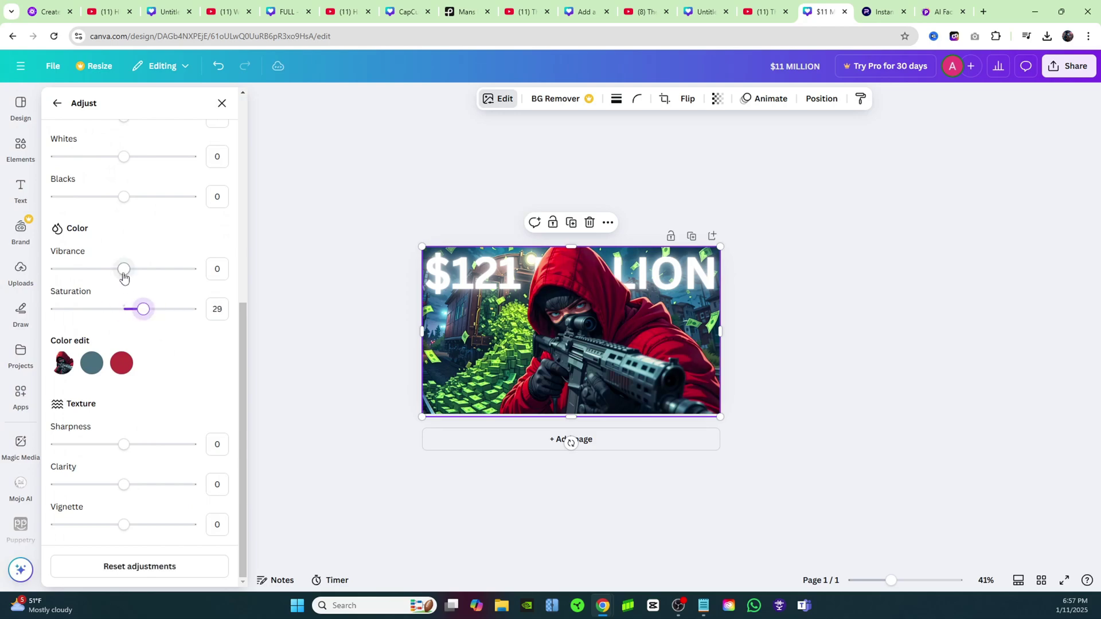
drag(123, 270, 147, 269)
drag(123, 445, 139, 445)
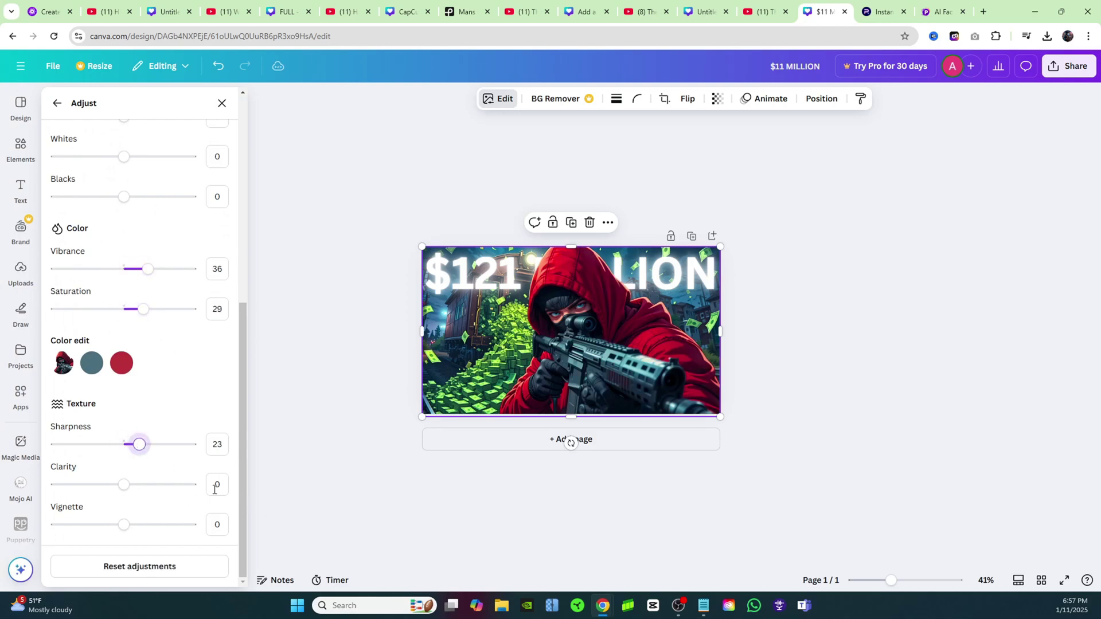
click(339, 192)
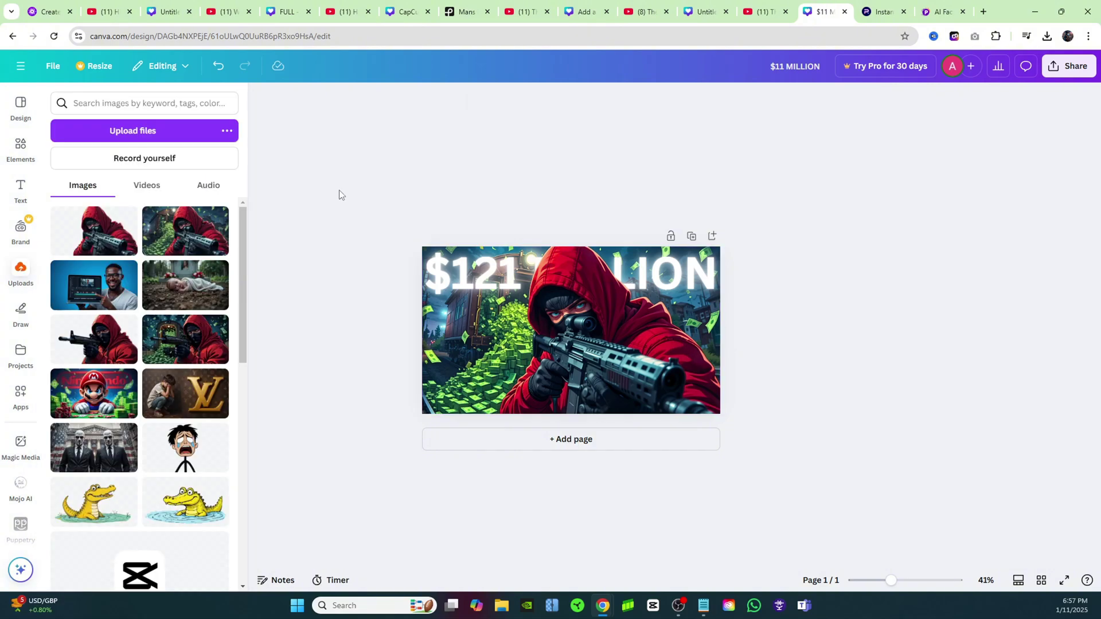